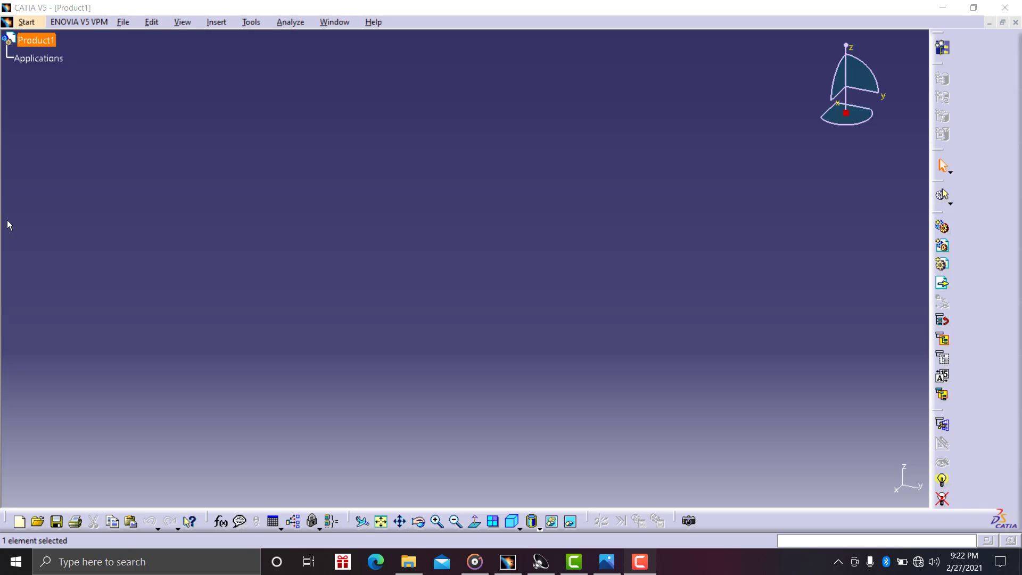
- Switch to the Part Design workbench with a new part inserted in the product
{"action": "left_click", "coordinate": [25, 23]}
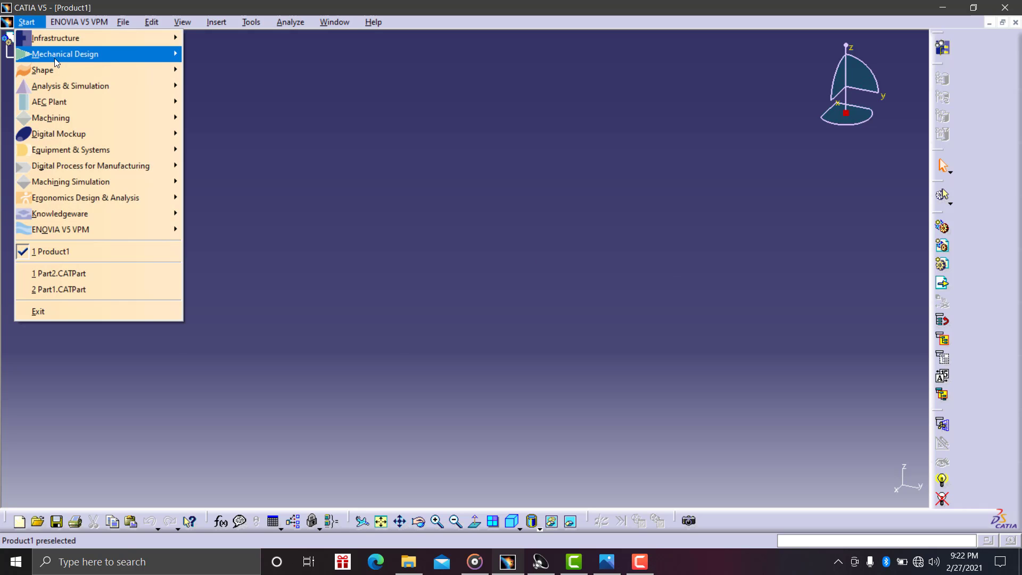
{"action": "mouse_move", "coordinate": [54, 59]}
{"action": "left_click", "coordinate": [211, 53]}
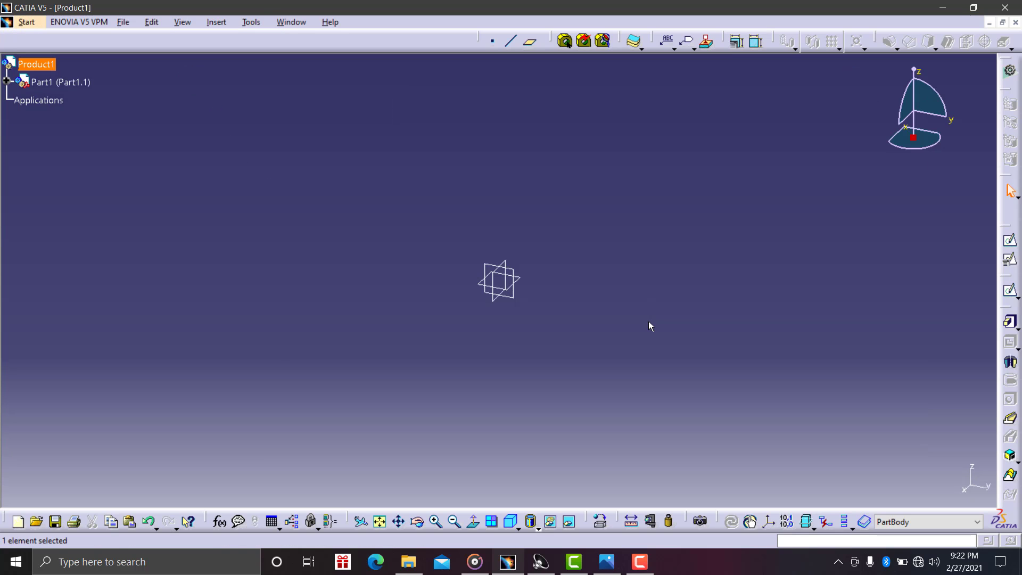
- Expand Part1 in the specification tree and open a sketch on its xy plane
{"action": "left_click", "coordinate": [7, 81]}
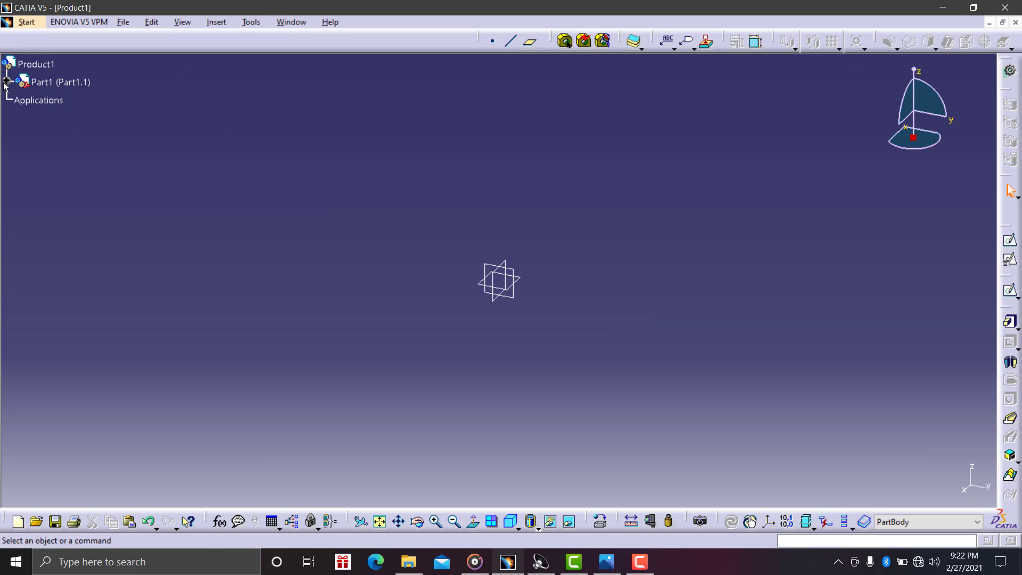
{"action": "left_click", "coordinate": [19, 100]}
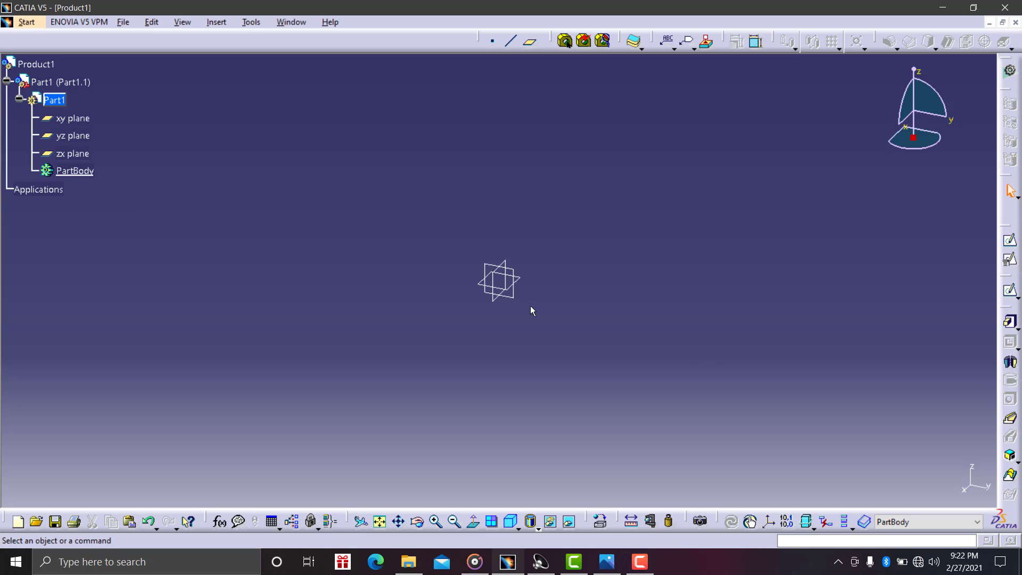
{"action": "left_click", "coordinate": [522, 279]}
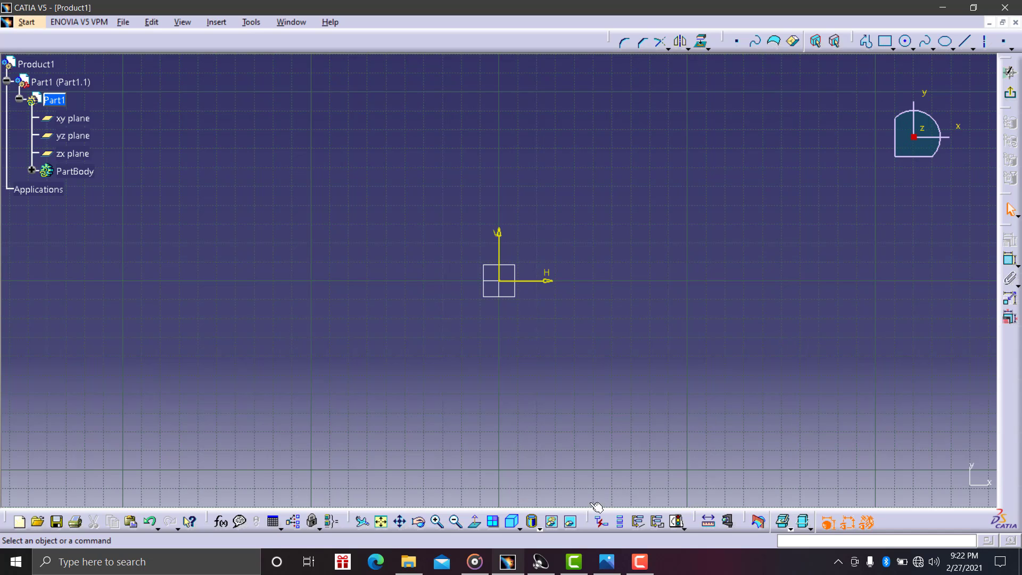
- Switch to the Photos window and enlarge the bracket reference drawing to examine its shape and dimensions
{"action": "left_click", "coordinate": [607, 562]}
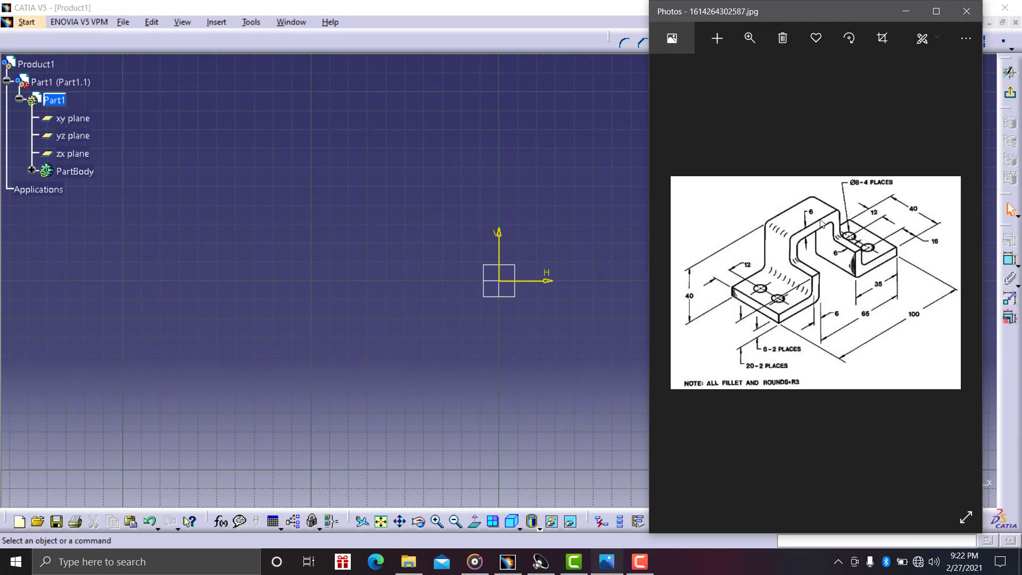
{"action": "left_click", "coordinate": [749, 39]}
{"action": "left_click_drag", "start_coordinate": [691, 72], "coordinate": [707, 80]}
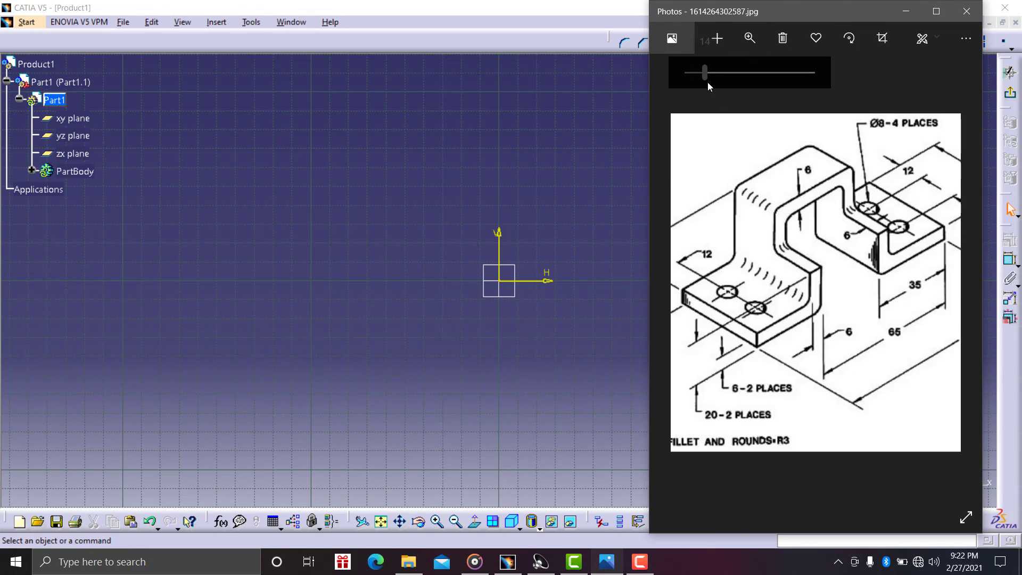
{"action": "left_click_drag", "start_coordinate": [831, 295], "coordinate": [856, 291]}
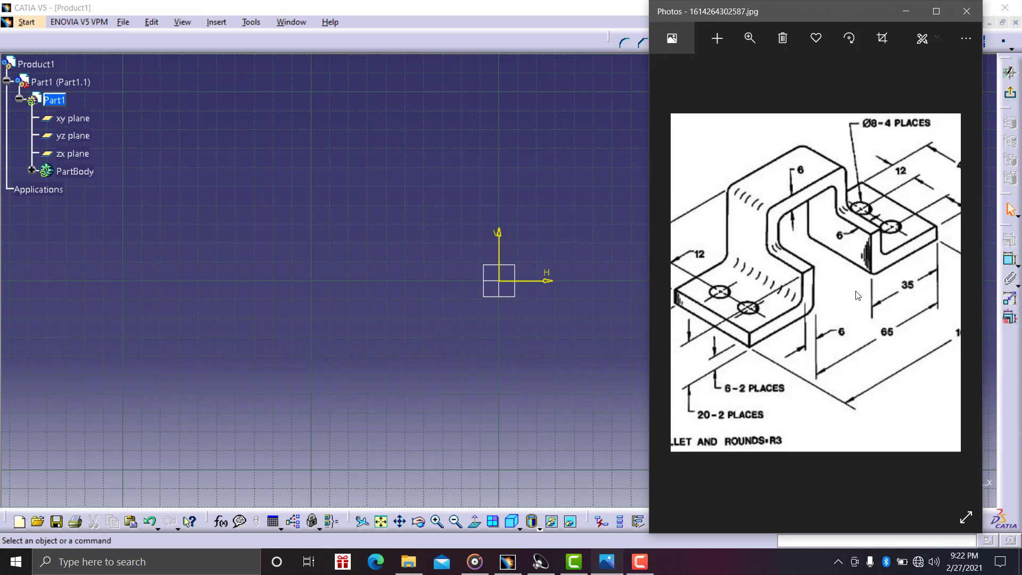
{"action": "left_click_drag", "start_coordinate": [842, 287], "coordinate": [851, 288]}
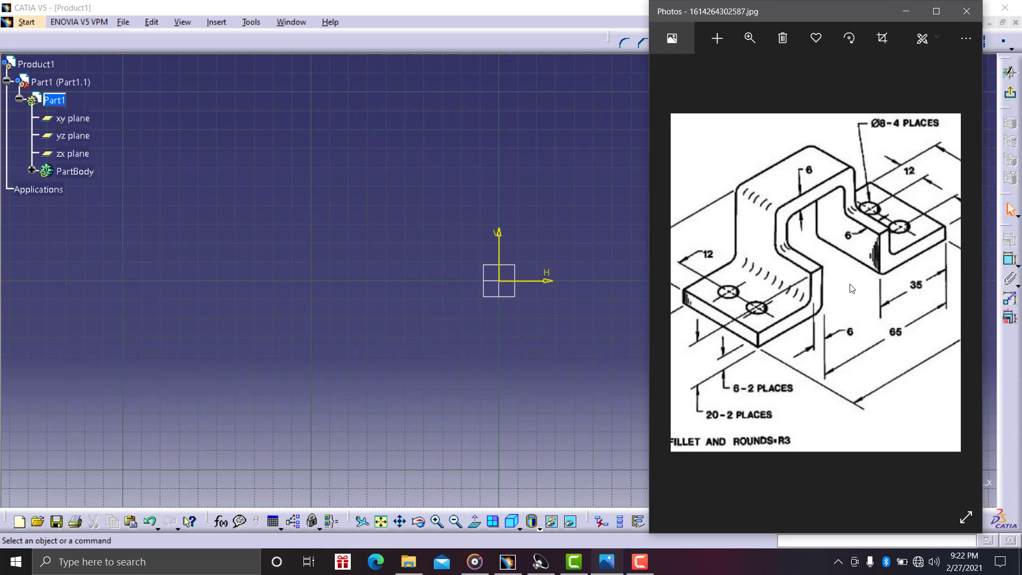
{"action": "left_click_drag", "start_coordinate": [847, 288], "coordinate": [839, 282]}
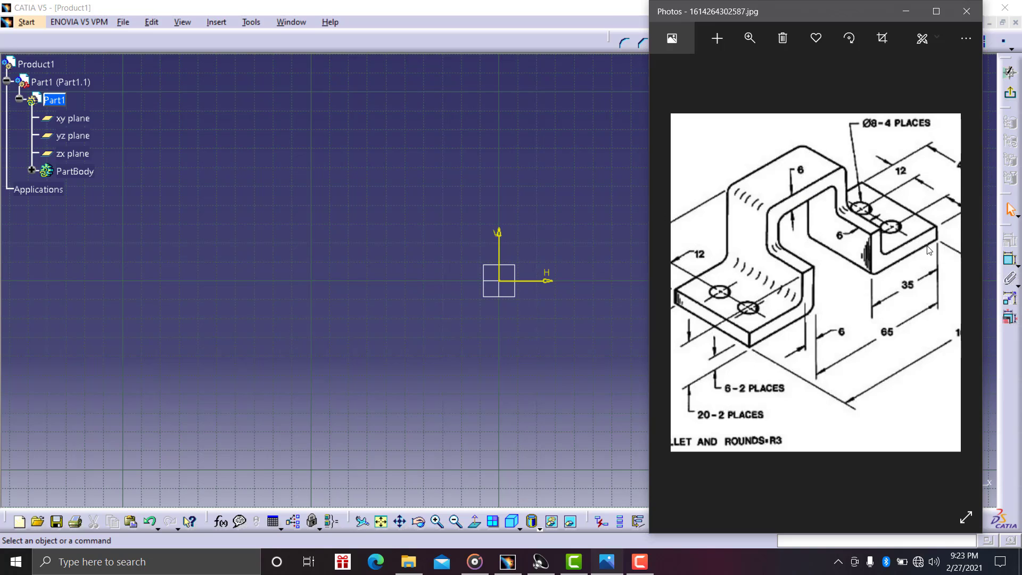
{"action": "left_click", "coordinate": [601, 175]}
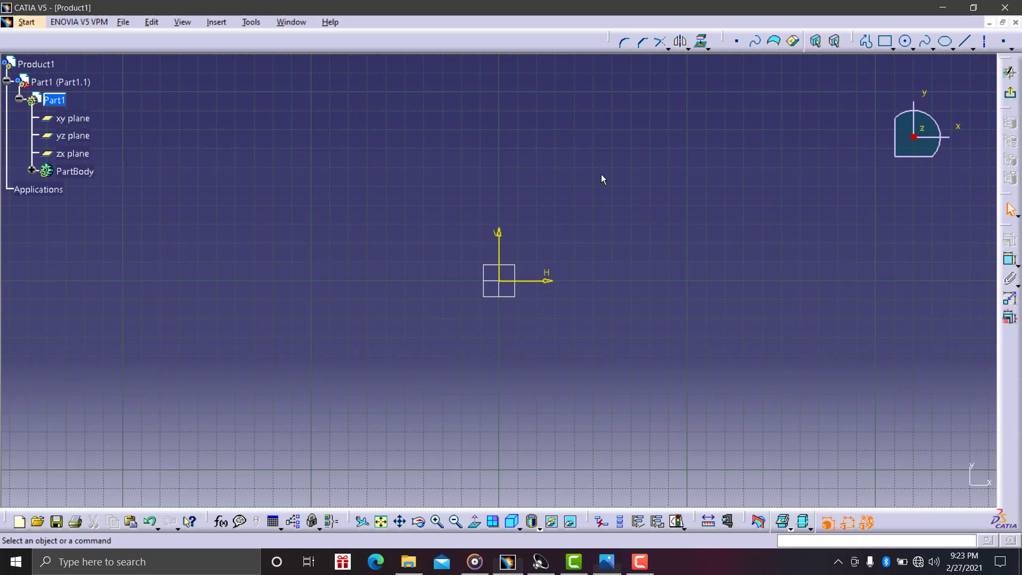
- Sketch a centered rectangle about 180 mm wide and 20 mm high with its center at the origin
{"action": "left_click", "coordinate": [892, 47]}
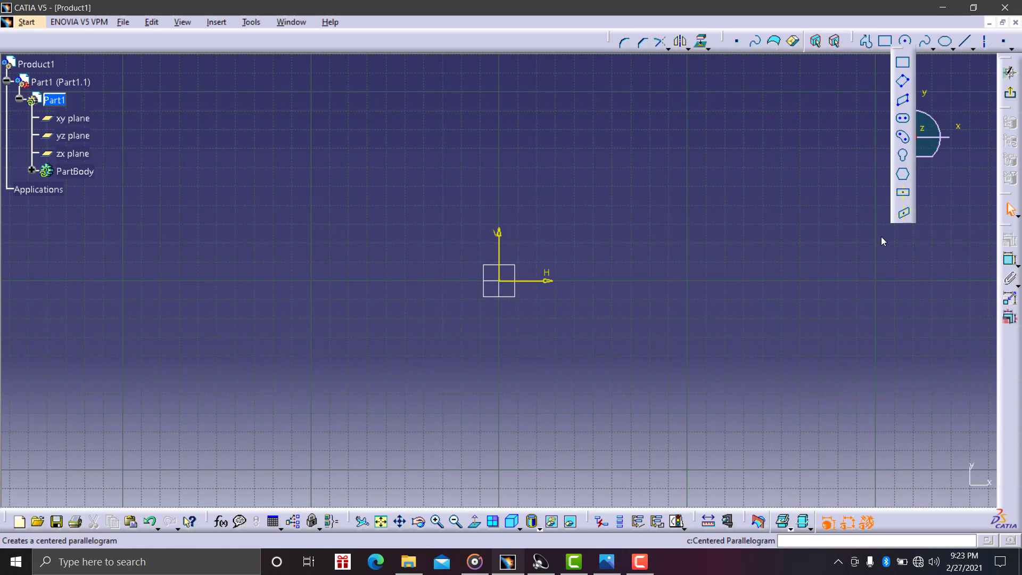
{"action": "left_click", "coordinate": [903, 192]}
{"action": "left_click", "coordinate": [500, 283]}
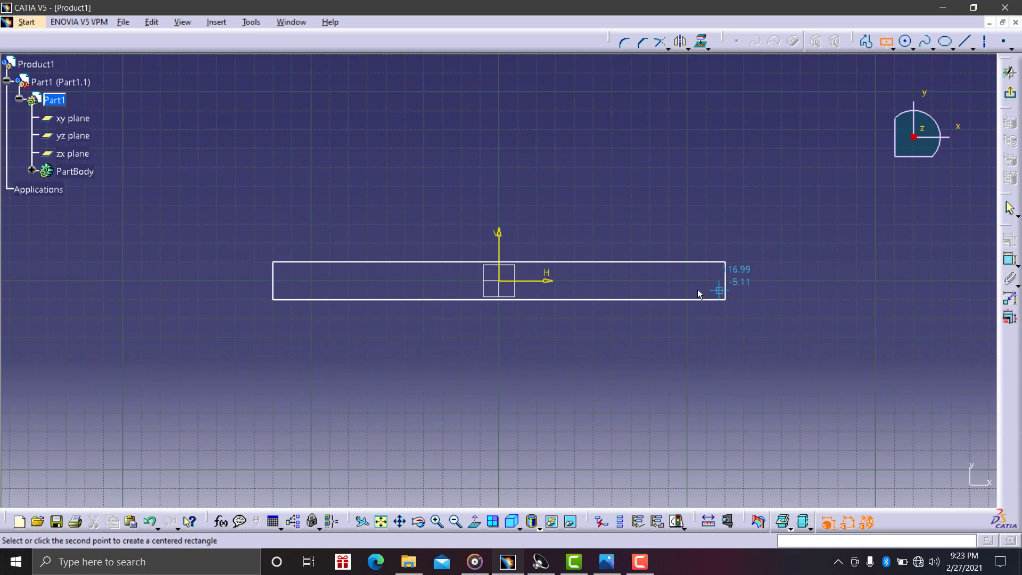
{"action": "left_click", "coordinate": [671, 297]}
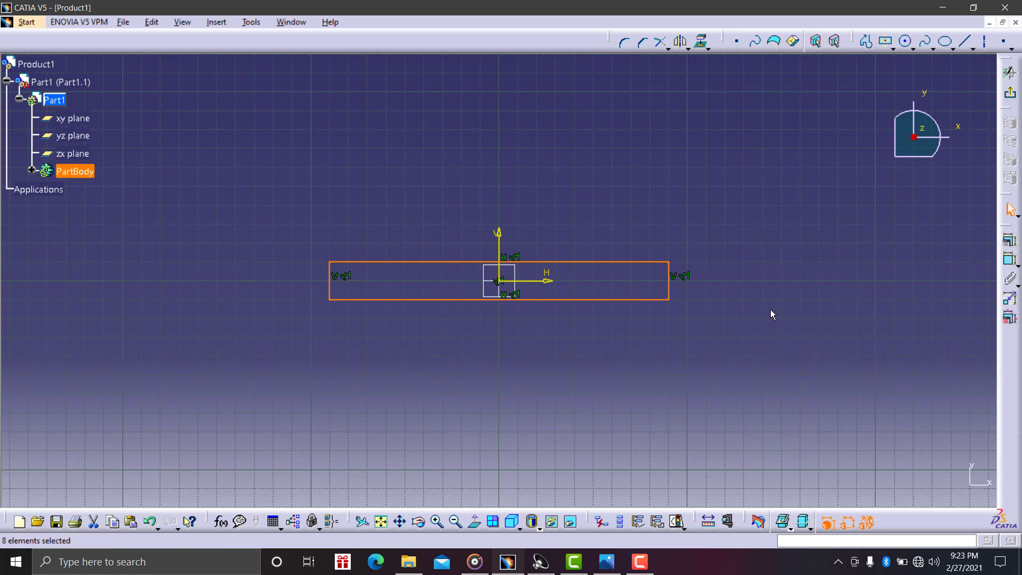
- Examine the bracket drawing in Photos for the overall length, flange thickness and step dimensions
{"action": "left_click", "coordinate": [607, 562]}
{"action": "scroll", "coordinate": [800, 373], "scroll_direction": "up", "scroll_amount": 2}
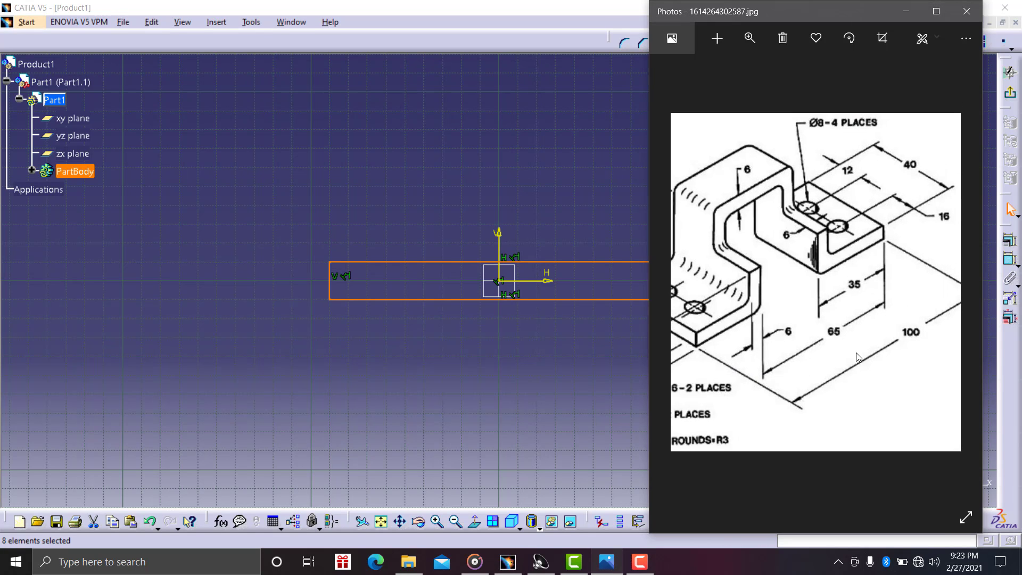
{"action": "scroll", "coordinate": [929, 349], "scroll_direction": "down", "scroll_amount": 2}
{"action": "left_click_drag", "start_coordinate": [929, 349], "coordinate": [824, 293]}
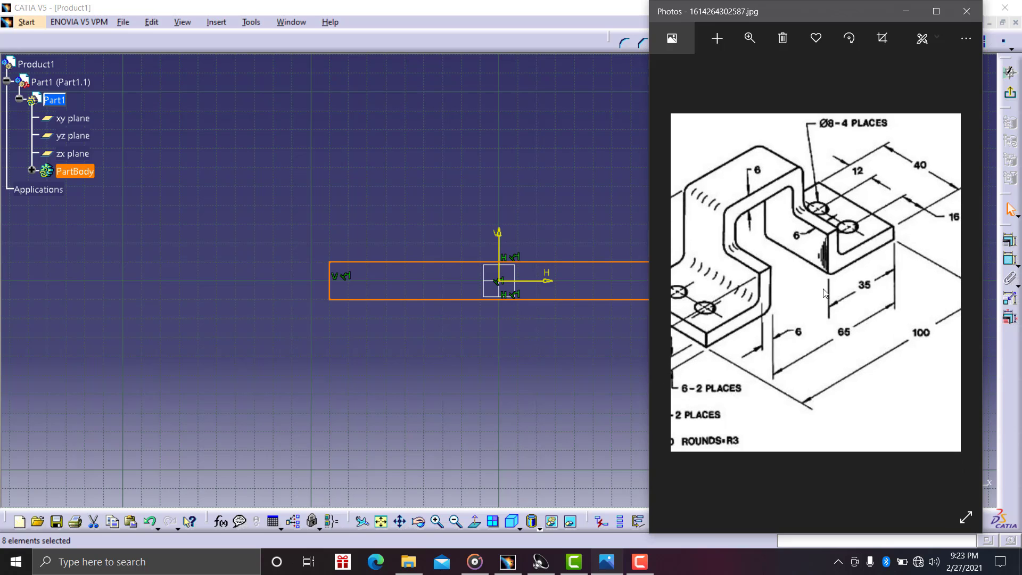
{"action": "left_click", "coordinate": [551, 163]}
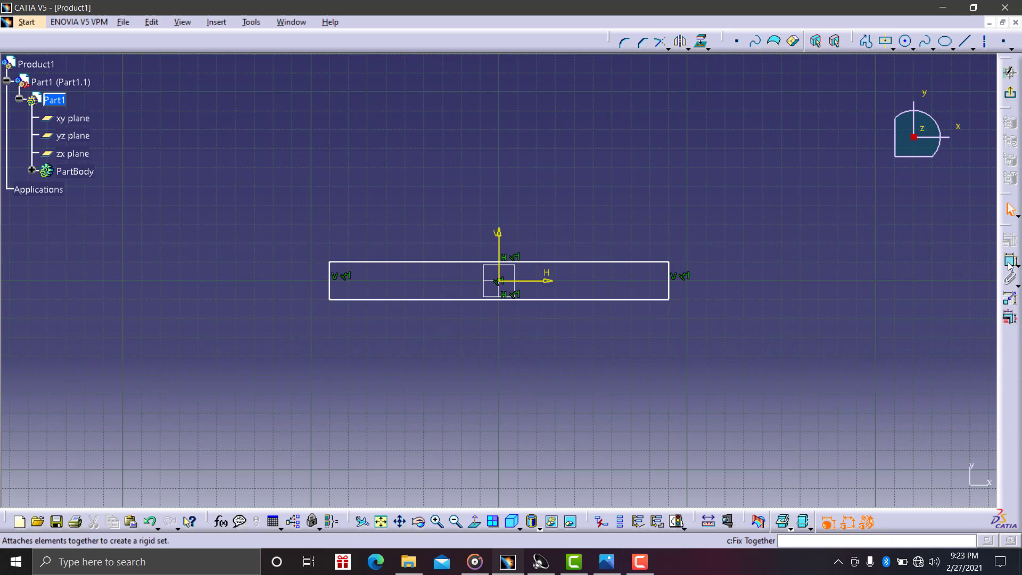
{"action": "left_click", "coordinate": [612, 562]}
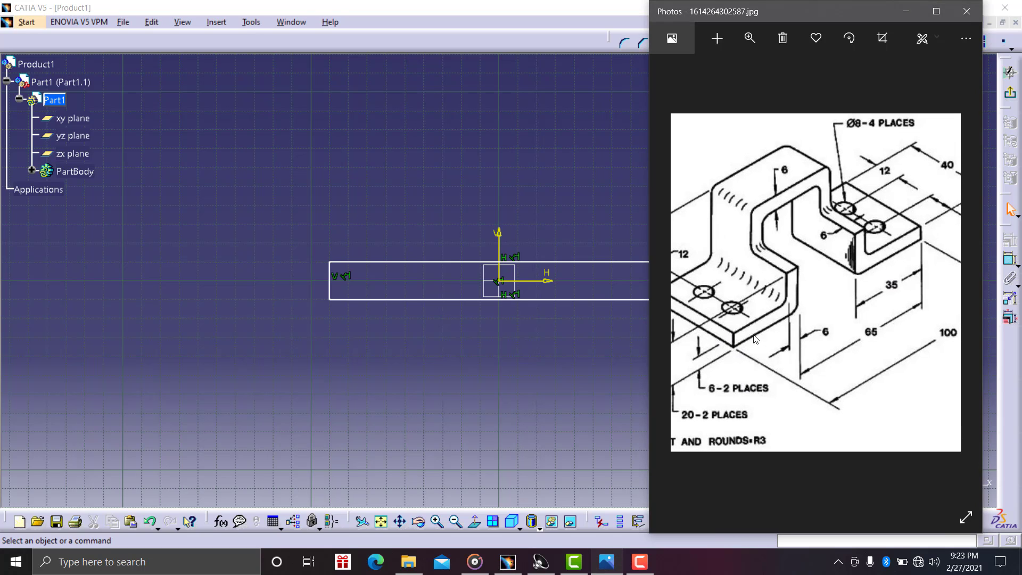
{"action": "left_click_drag", "start_coordinate": [736, 326], "coordinate": [794, 288]}
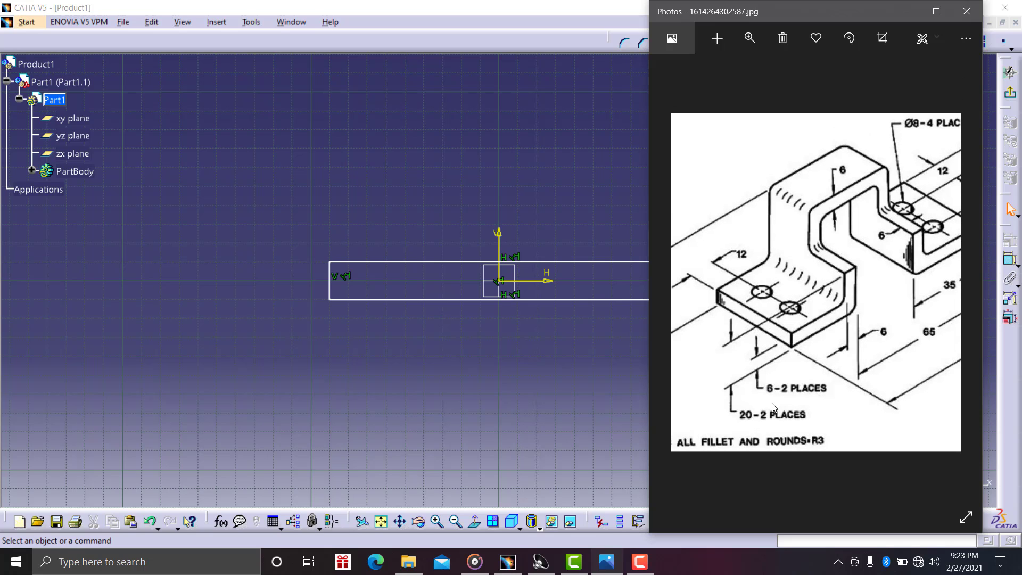
{"action": "left_click_drag", "start_coordinate": [774, 400], "coordinate": [763, 398]}
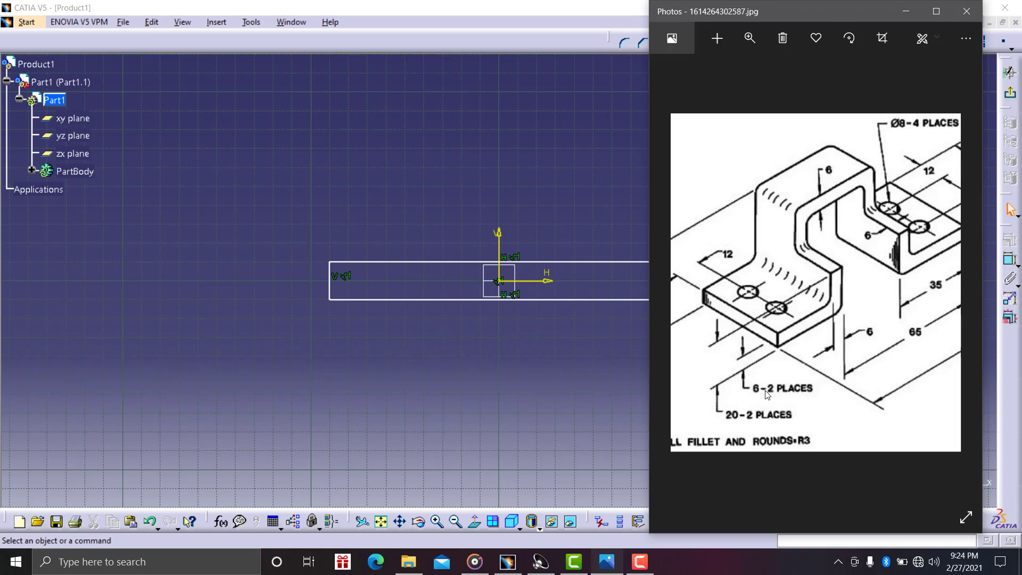
{"action": "left_click_drag", "start_coordinate": [799, 359], "coordinate": [791, 355]}
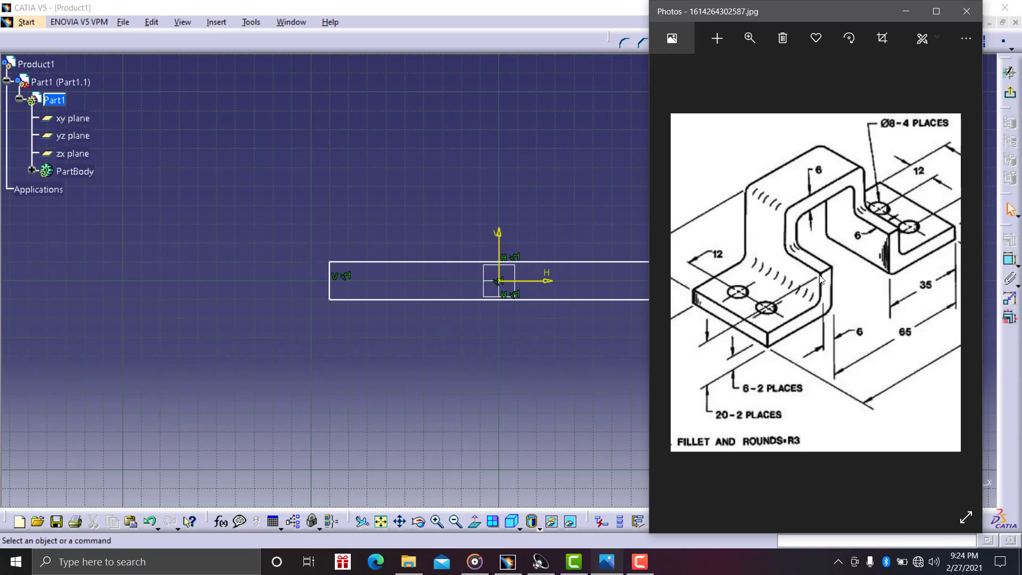
{"action": "left_click_drag", "start_coordinate": [851, 266], "coordinate": [785, 230]}
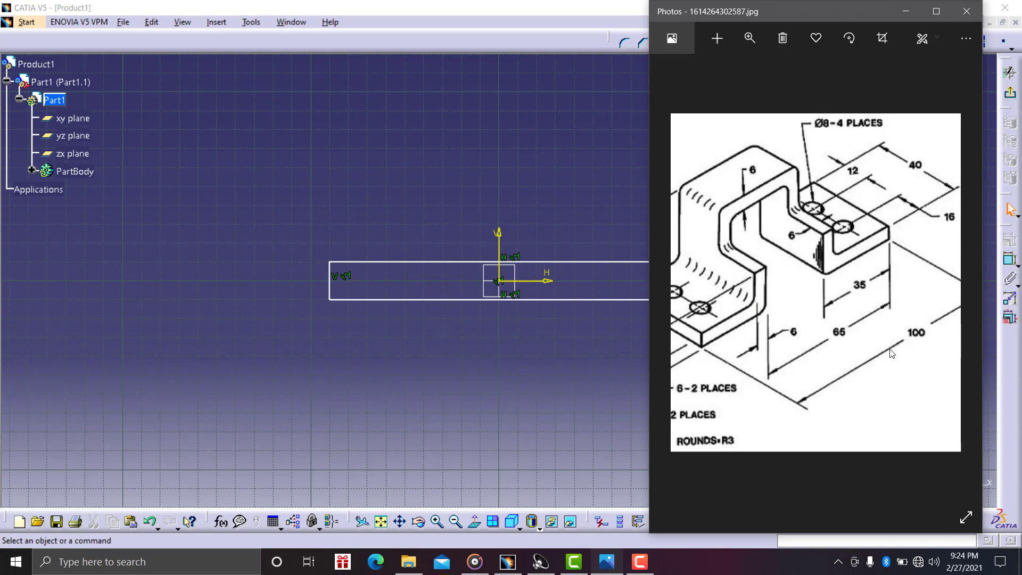
{"action": "left_click_drag", "start_coordinate": [941, 280], "coordinate": [949, 244]}
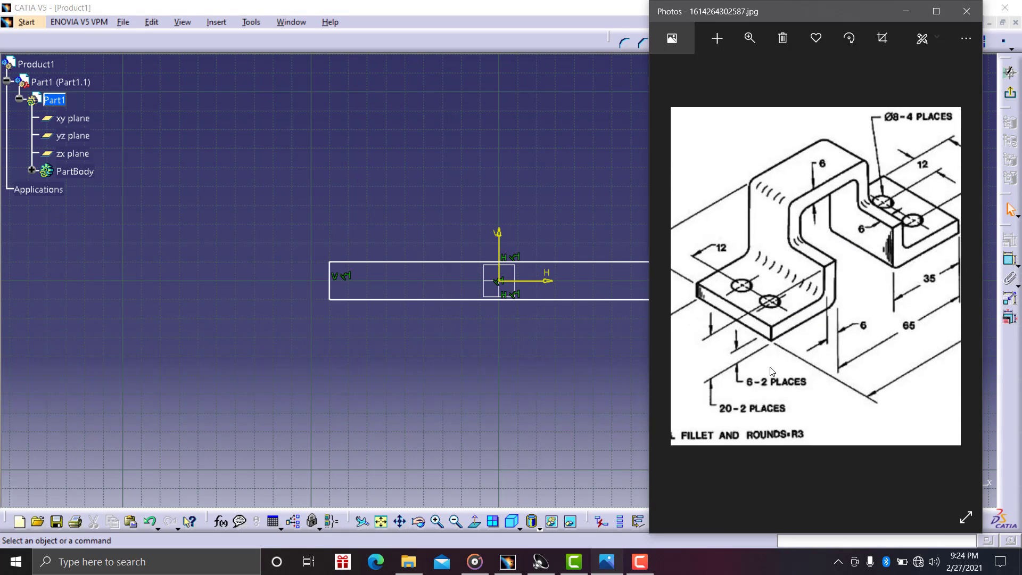
{"action": "left_click", "coordinate": [542, 356]}
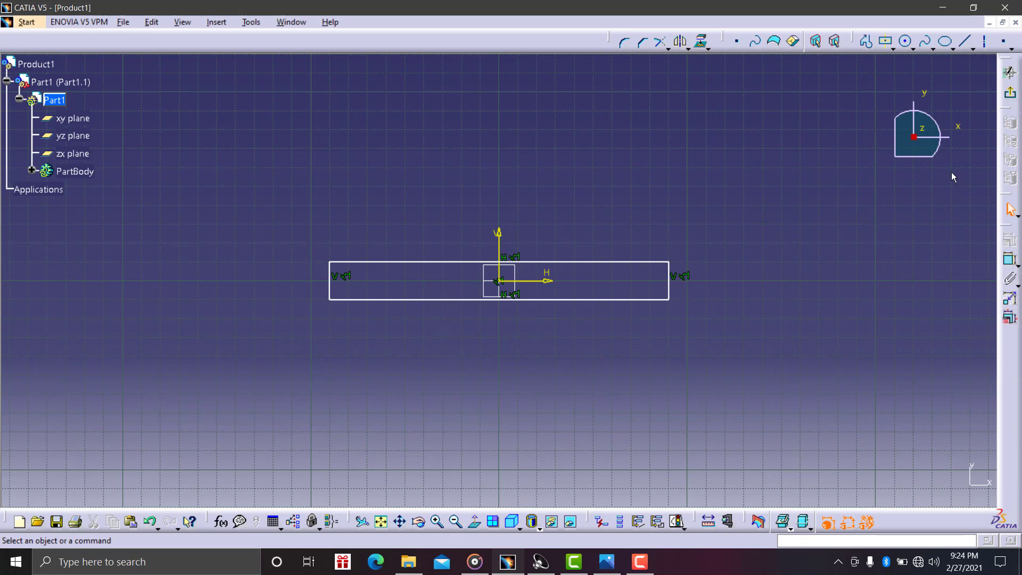
- Dimension the rectangle's height and set it to 6 mm
{"action": "left_click", "coordinate": [1010, 259]}
{"action": "left_click", "coordinate": [330, 285]}
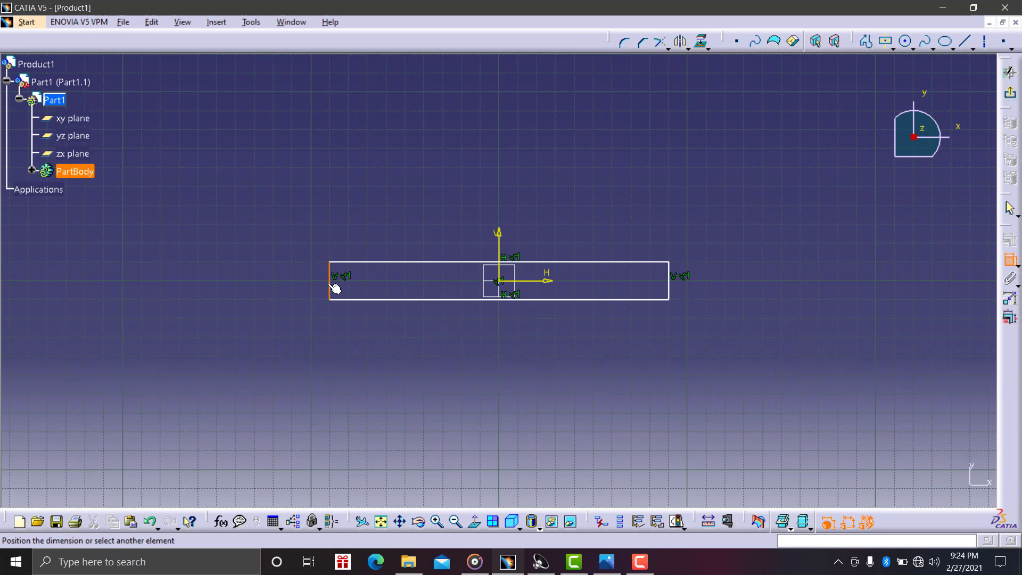
{"action": "left_click", "coordinate": [296, 284]}
{"action": "double_click", "coordinate": [296, 284]}
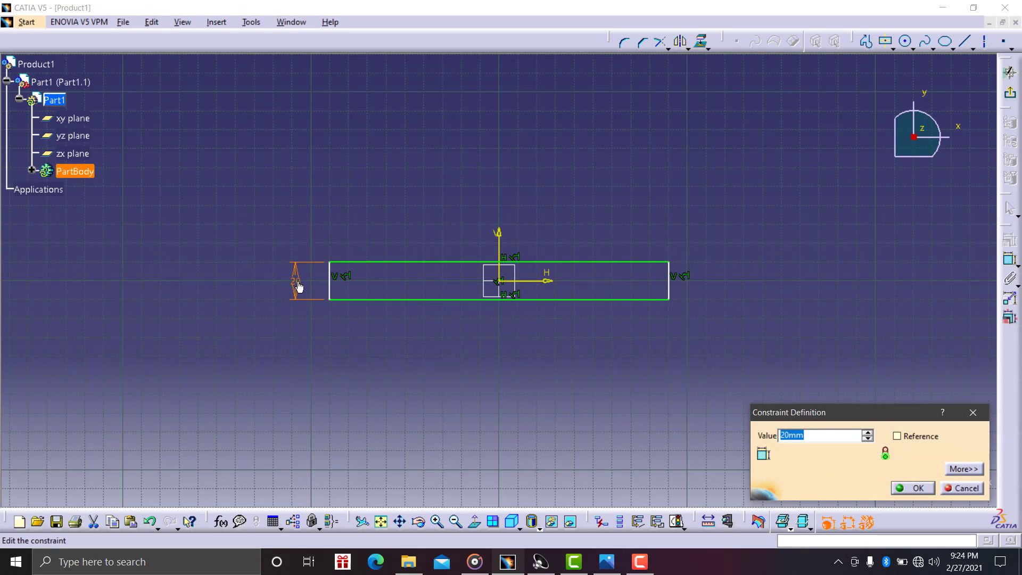
{"action": "type", "text": "6mm"}
{"action": "key", "text": "Return"}
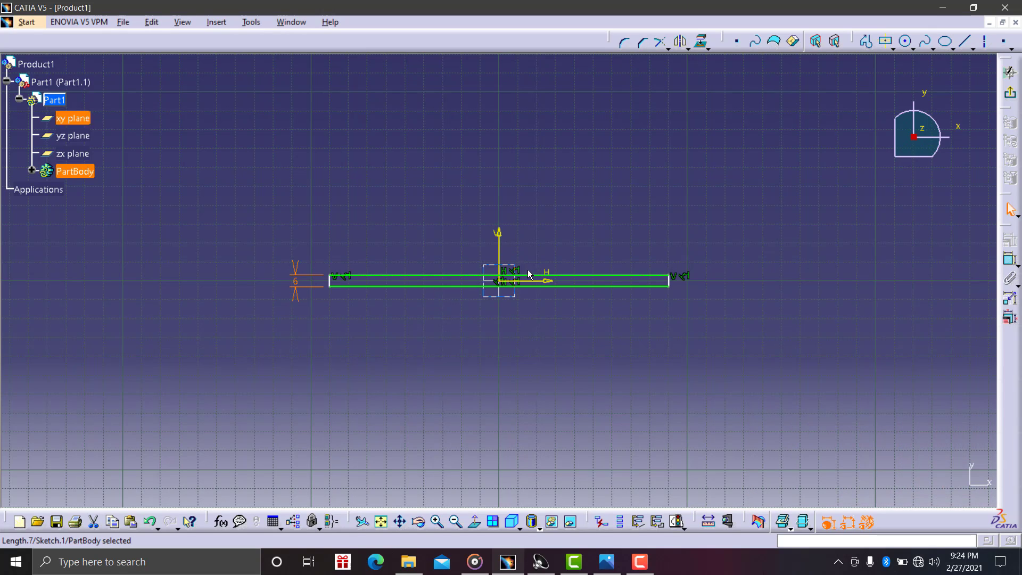
- Dimension the rectangle's length and set it to 100 mm
{"action": "left_click", "coordinate": [1009, 261]}
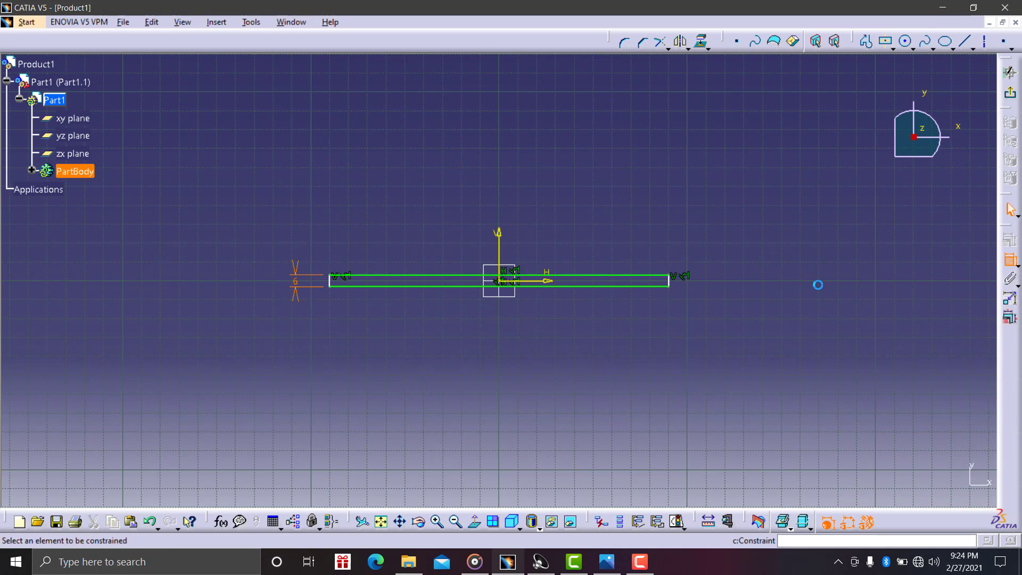
{"action": "left_click", "coordinate": [616, 276]}
{"action": "left_click", "coordinate": [561, 222]}
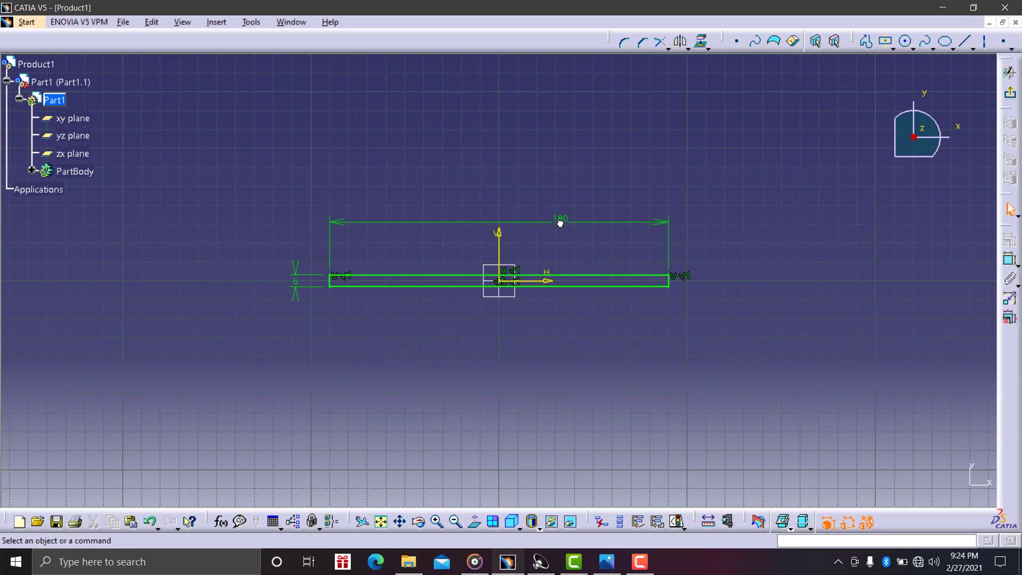
{"action": "double_click", "coordinate": [559, 220]}
{"action": "type", "text": "1"}
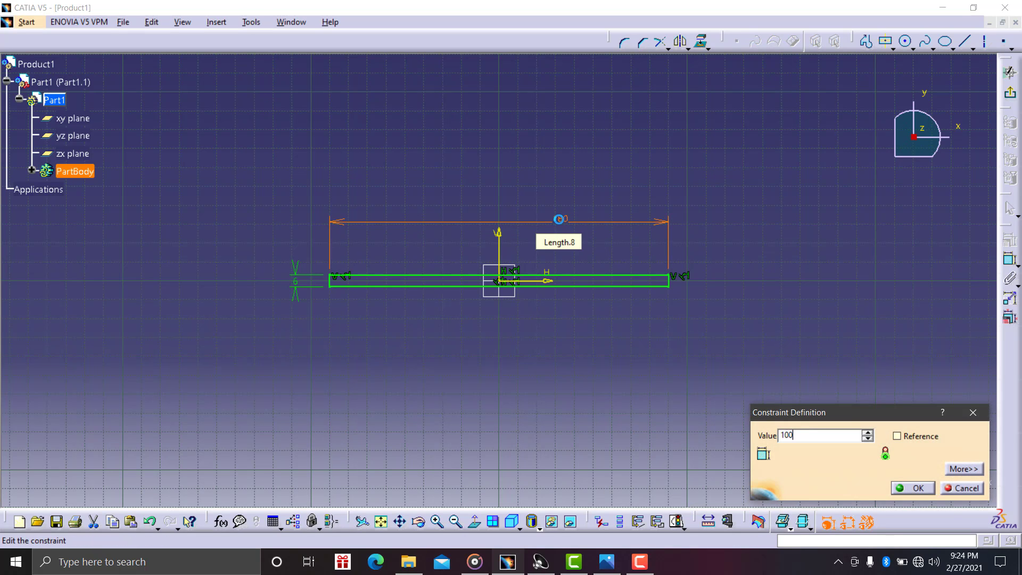
{"action": "type", "text": "00"}
{"action": "key", "text": "Return"}
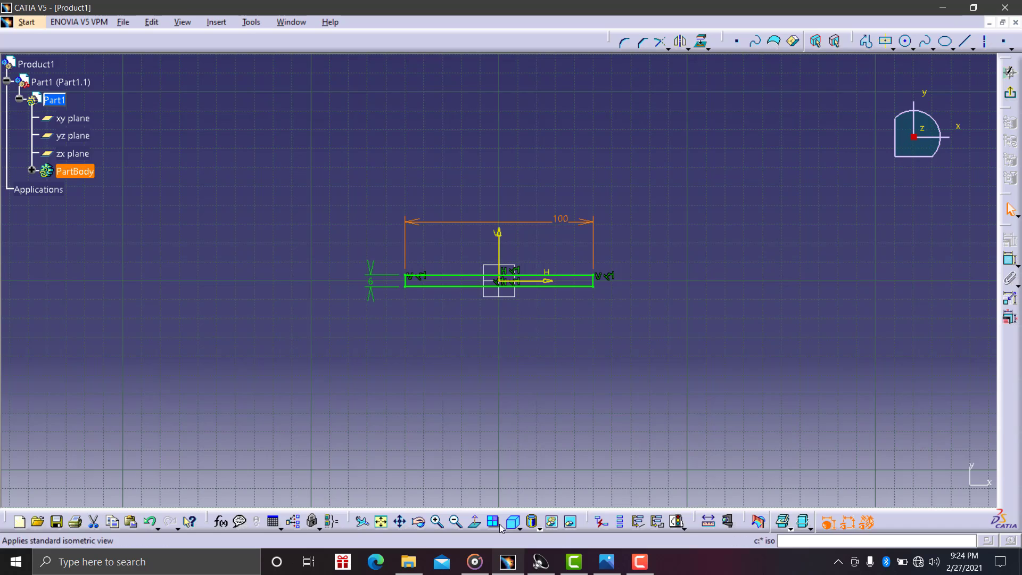
{"action": "left_click", "coordinate": [436, 522]}
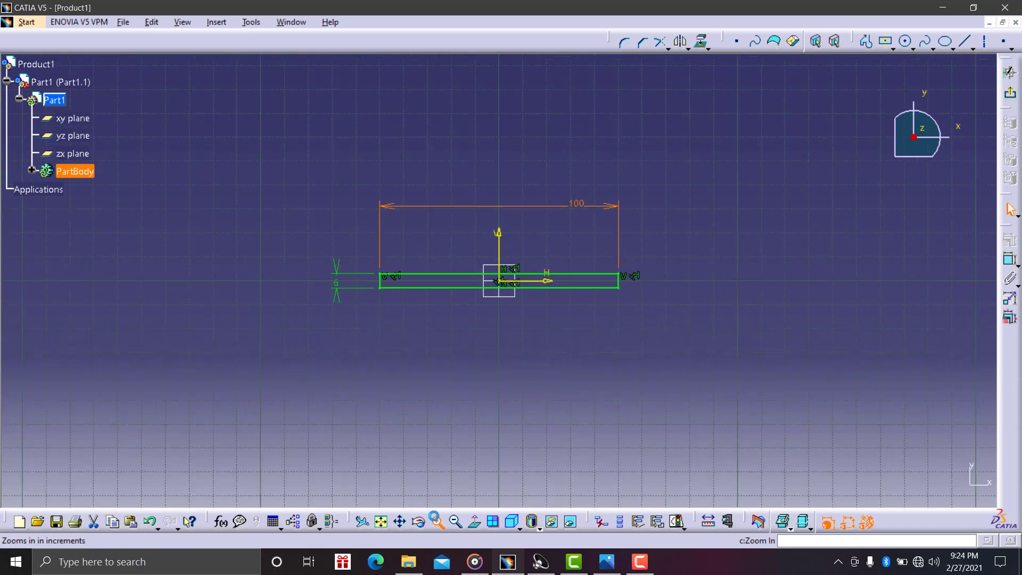
{"action": "left_click", "coordinate": [435, 518]}
{"action": "left_click", "coordinate": [435, 518]}
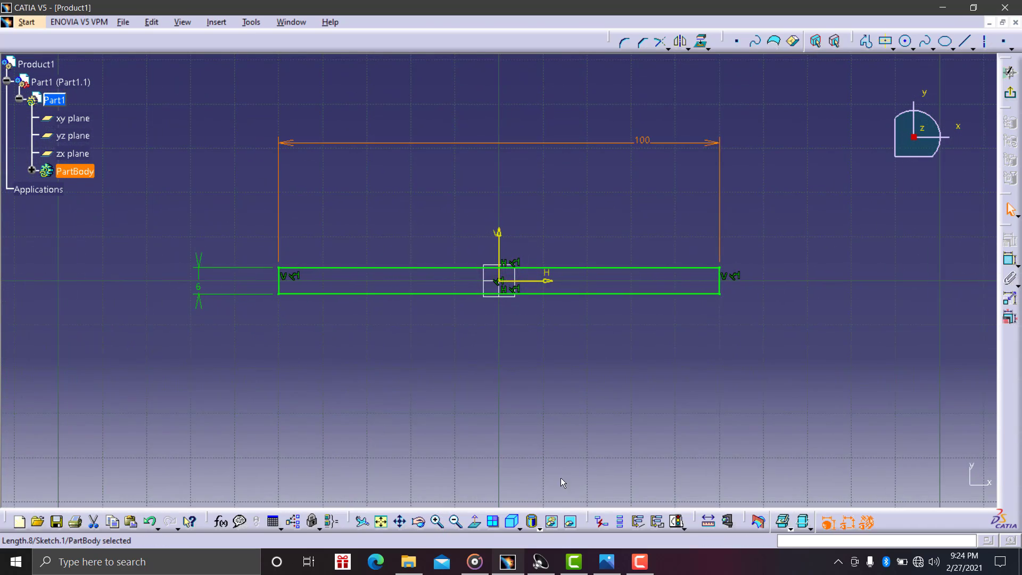
{"action": "left_click", "coordinate": [885, 41]}
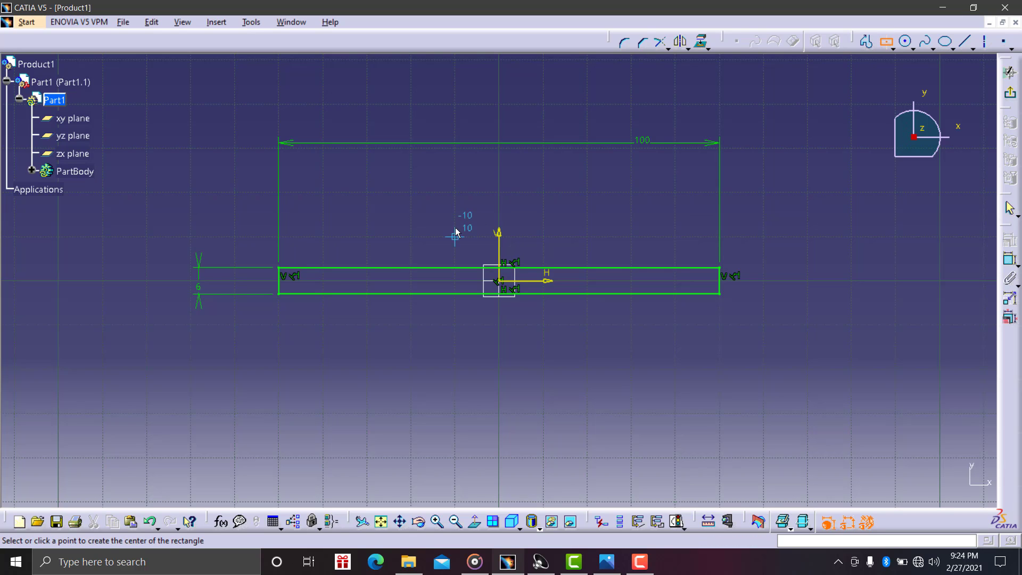
{"action": "left_click", "coordinate": [372, 264]}
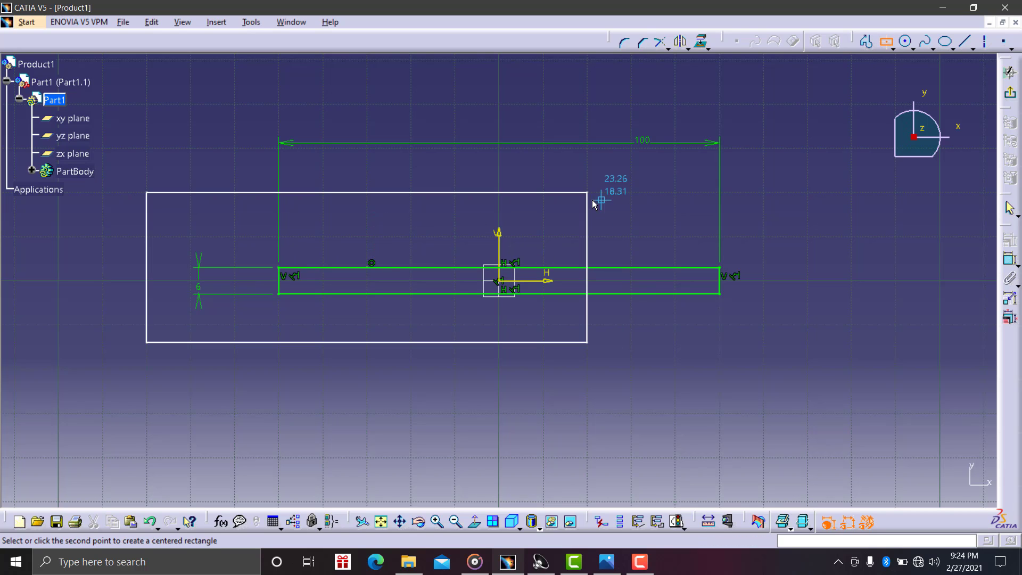
{"action": "key", "text": "Escape"}
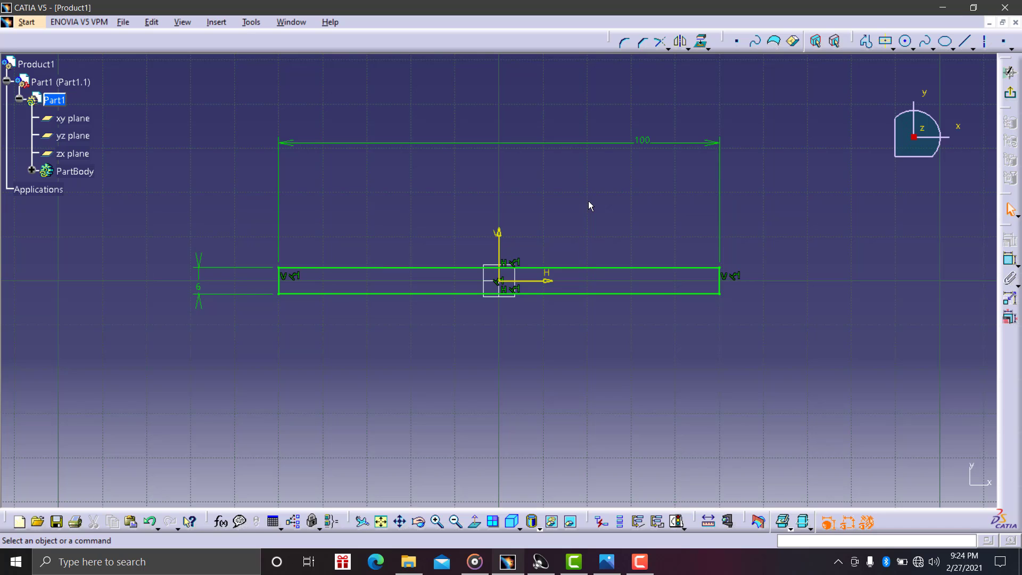
{"action": "left_click", "coordinate": [892, 48]}
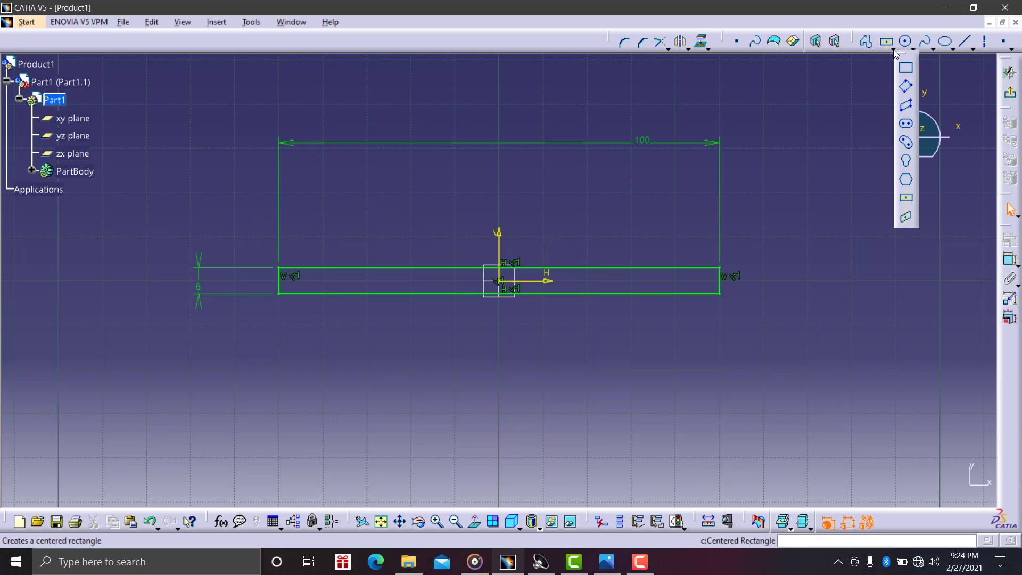
{"action": "left_click", "coordinate": [906, 201]}
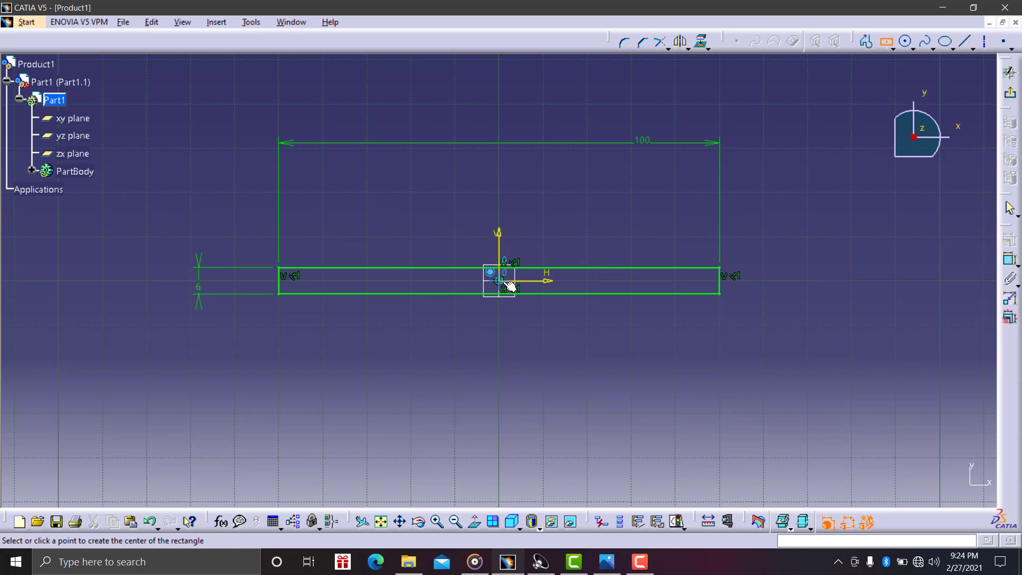
{"action": "left_click", "coordinate": [499, 192]}
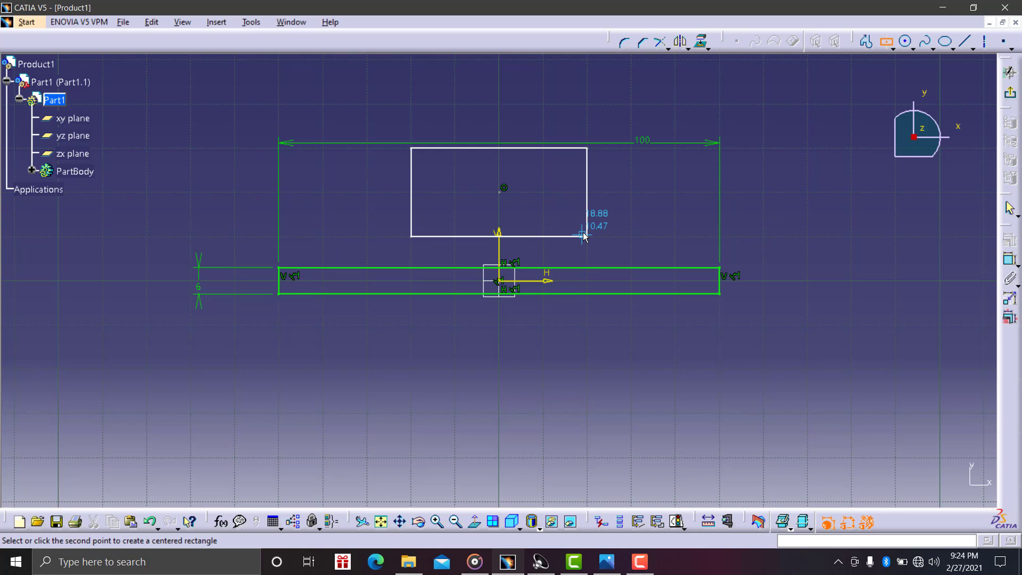
{"action": "key", "text": "Escape"}
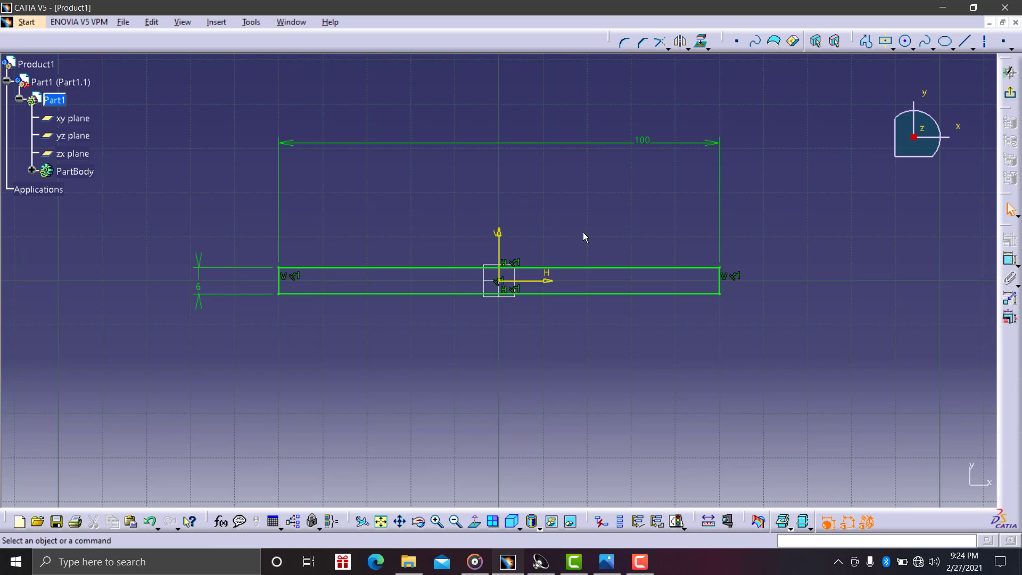
- Sketch a two-point rectangle about 60 mm wide and 53 mm high, rising from the lower edge of the base rectangle
{"action": "left_click", "coordinate": [893, 48]}
{"action": "left_click", "coordinate": [903, 64]}
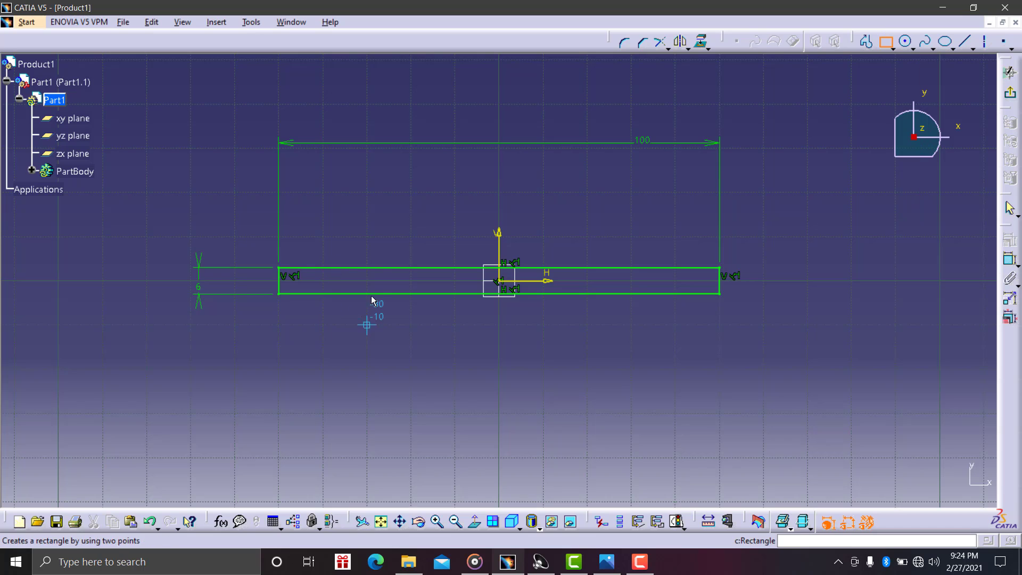
{"action": "left_click", "coordinate": [367, 293]}
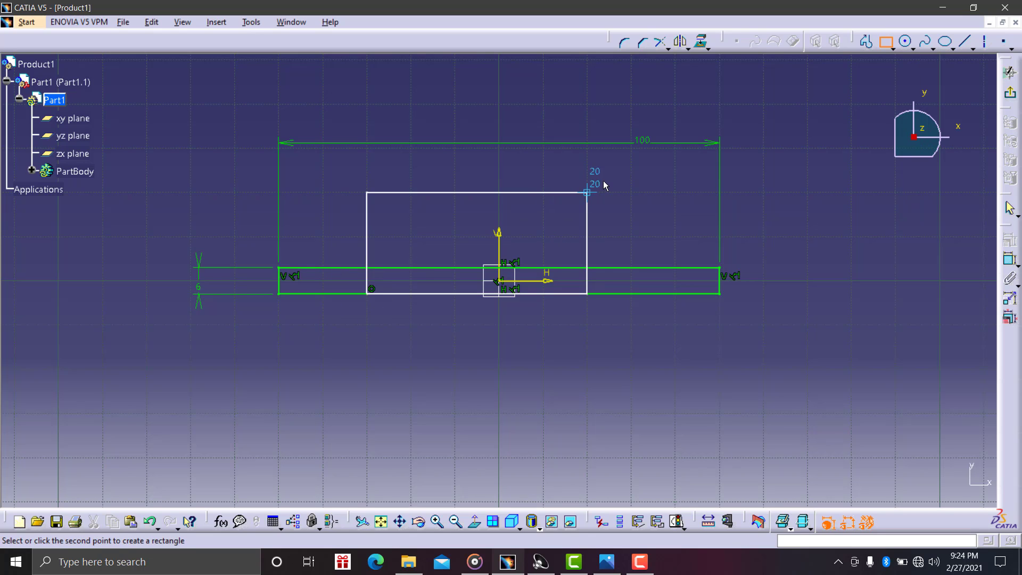
{"action": "left_click", "coordinate": [624, 81]}
{"action": "left_click", "coordinate": [658, 203]}
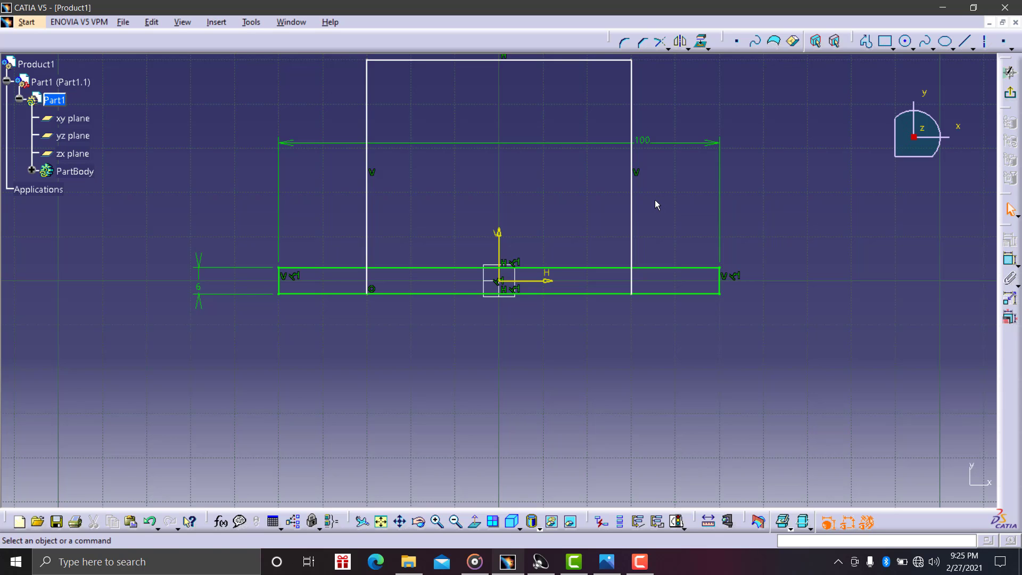
{"action": "middle_click_drag", "start_coordinate": [654, 200], "coordinate": [646, 278]}
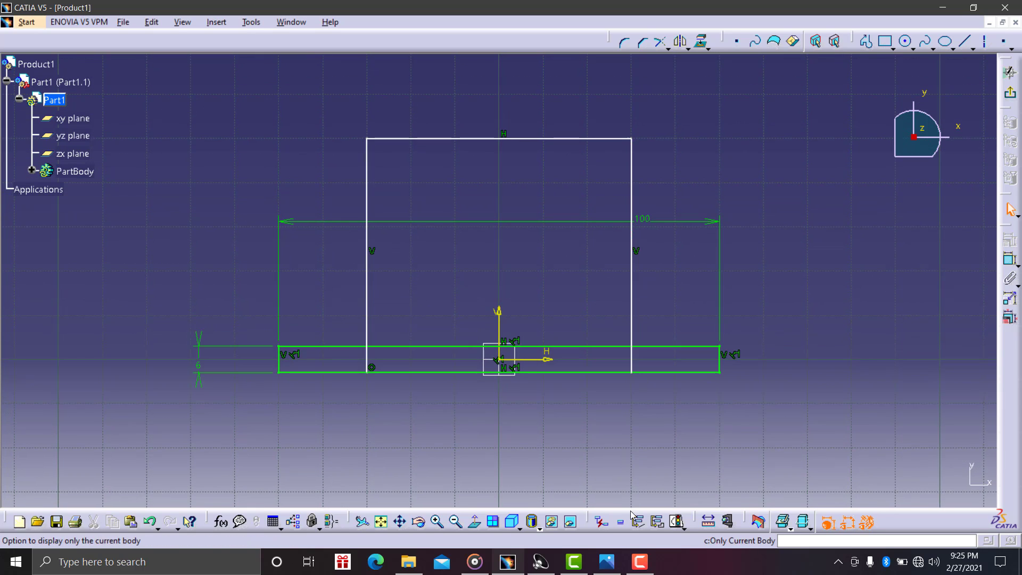
- Check the drawing in Photos and dimension the tall rectangle's left side from the base's right end, setting the distance to 64 mm
{"action": "left_click", "coordinate": [607, 562]}
{"action": "scroll", "coordinate": [836, 309], "scroll_direction": "up", "scroll_amount": 2}
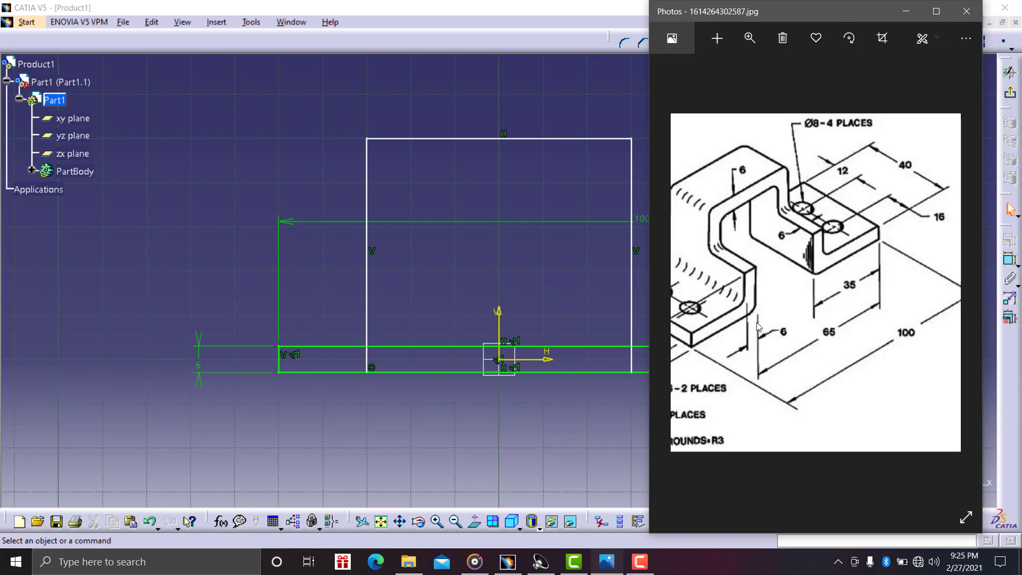
{"action": "left_click", "coordinate": [490, 280]}
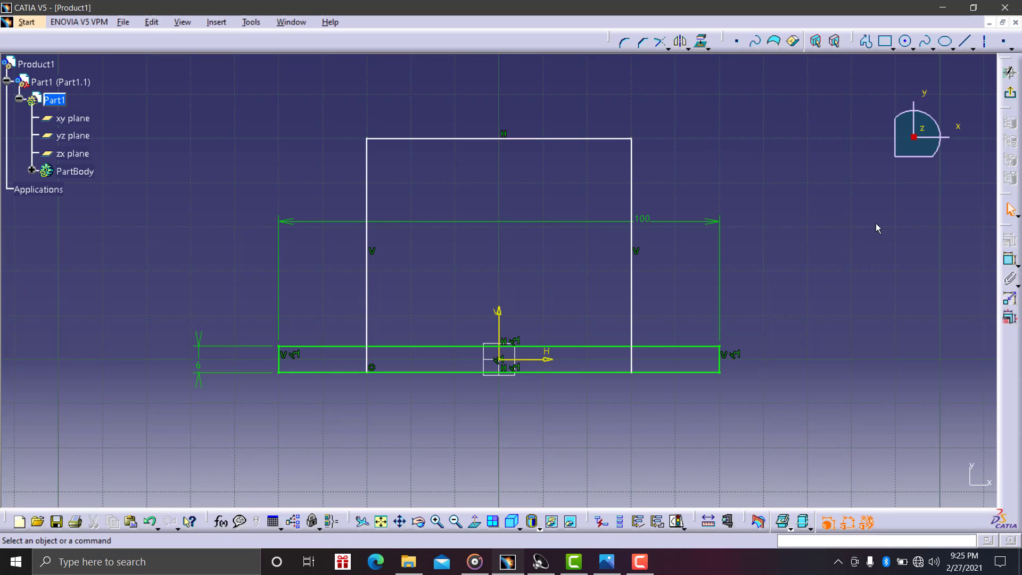
{"action": "left_click", "coordinate": [1010, 259]}
{"action": "left_click", "coordinate": [367, 306]}
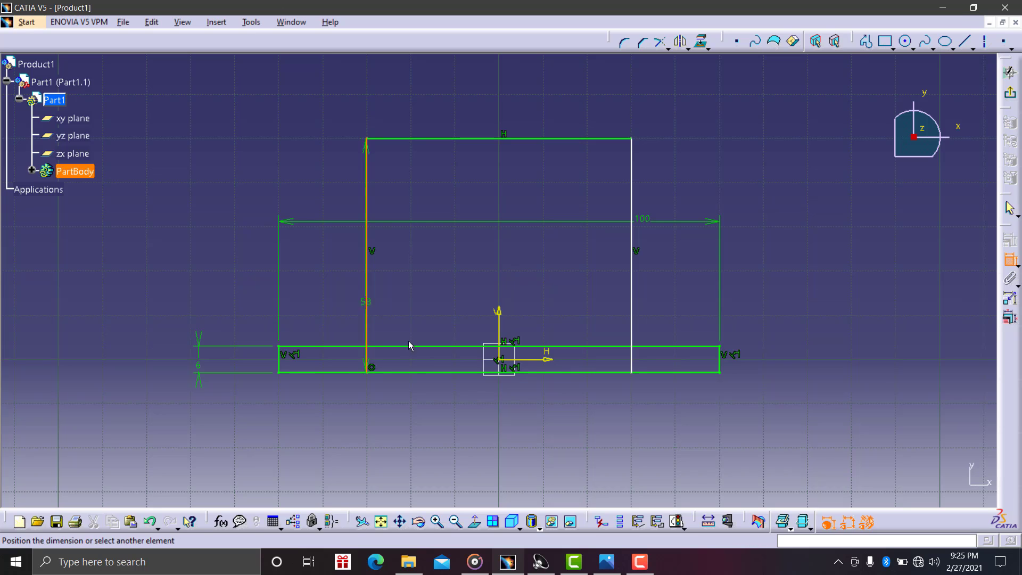
{"action": "left_click", "coordinate": [723, 365]}
{"action": "left_click", "coordinate": [593, 418]}
{"action": "double_click", "coordinate": [590, 417]}
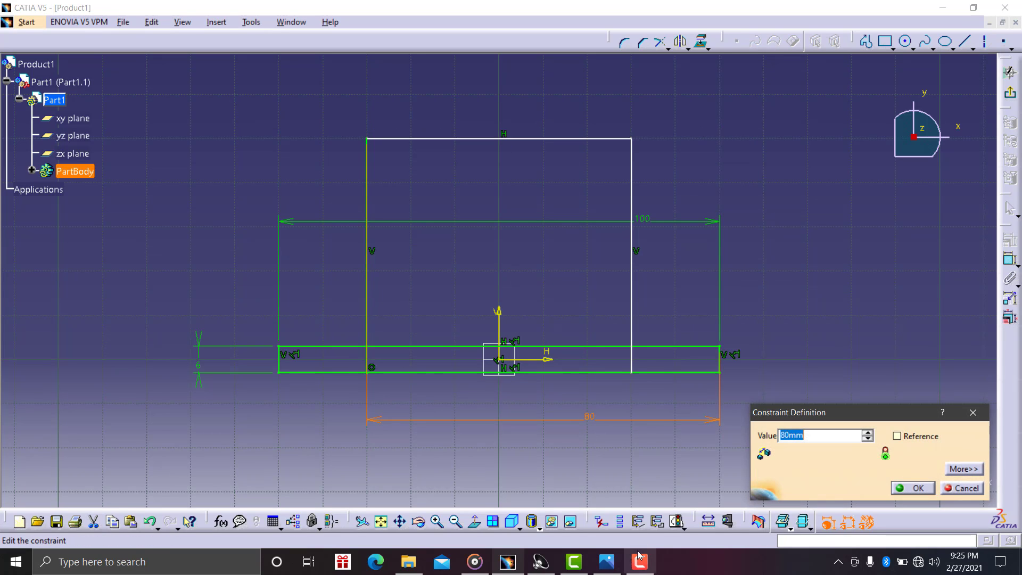
{"action": "left_click", "coordinate": [607, 562]}
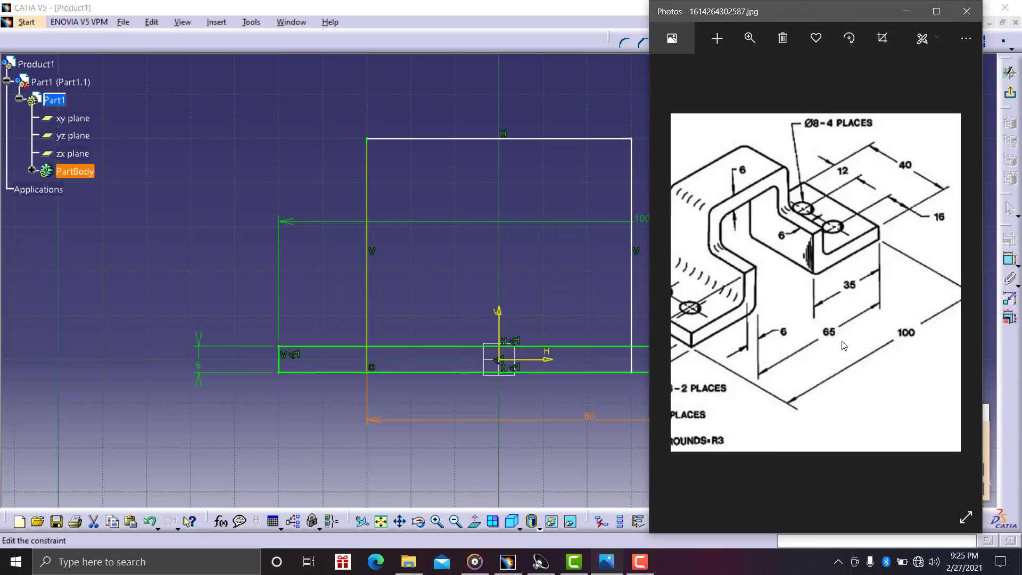
{"action": "left_click", "coordinate": [896, 18]}
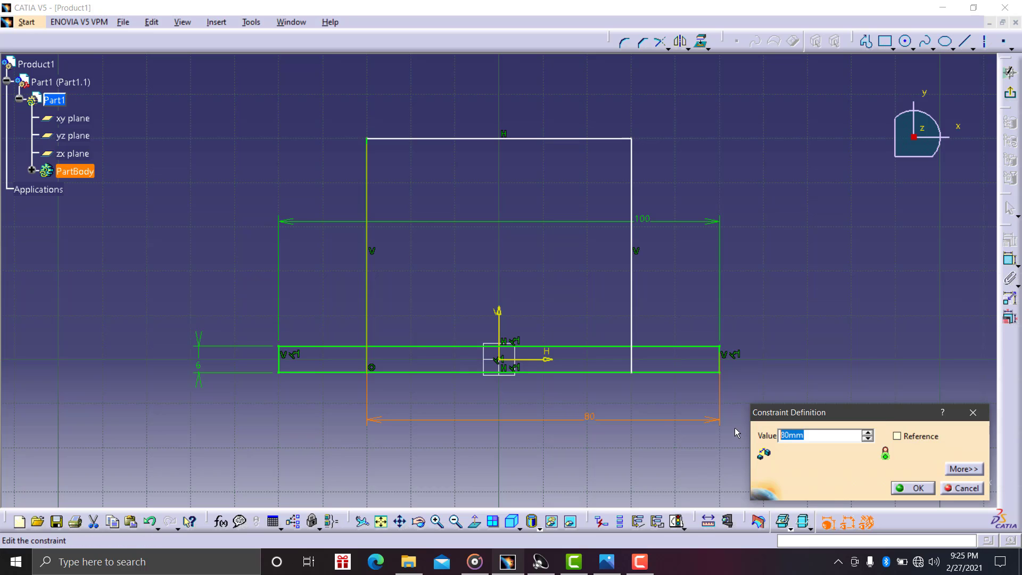
{"action": "type", "text": "4"}
{"action": "left_click", "coordinate": [918, 489]}
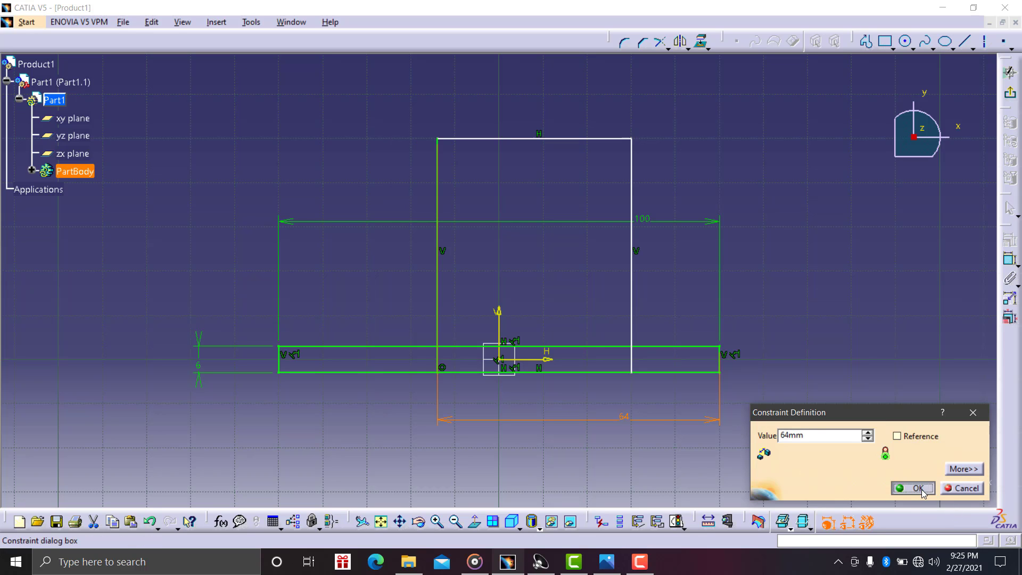
- Check the step offset in Photos and dimension the tall rectangle's right side from the base's right end, setting the distance to 35 mm
{"action": "left_click", "coordinate": [606, 562]}
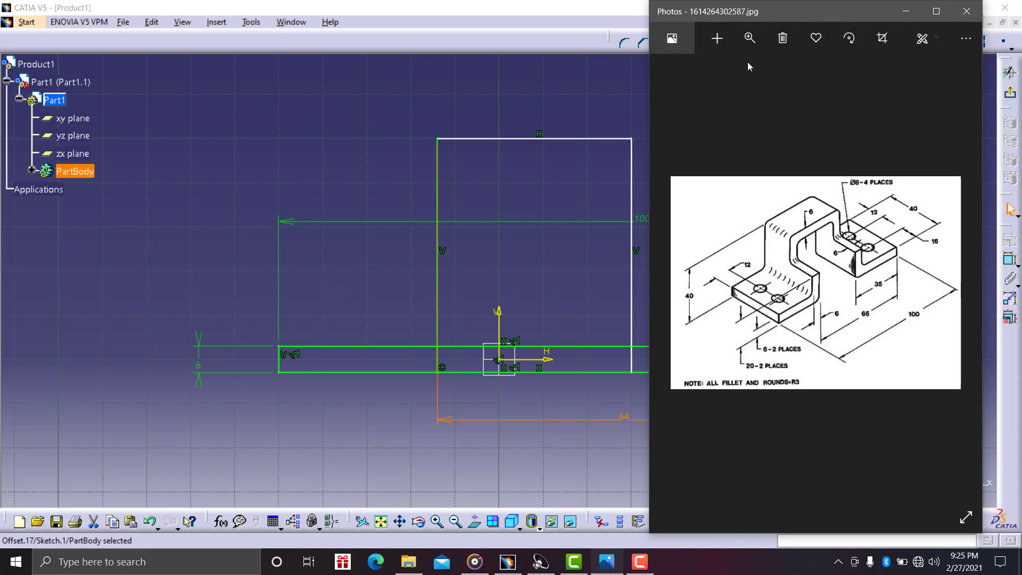
{"action": "left_click", "coordinate": [750, 39]}
{"action": "left_click_drag", "start_coordinate": [689, 72], "coordinate": [735, 40]}
{"action": "left_click_drag", "start_coordinate": [871, 313], "coordinate": [772, 318]}
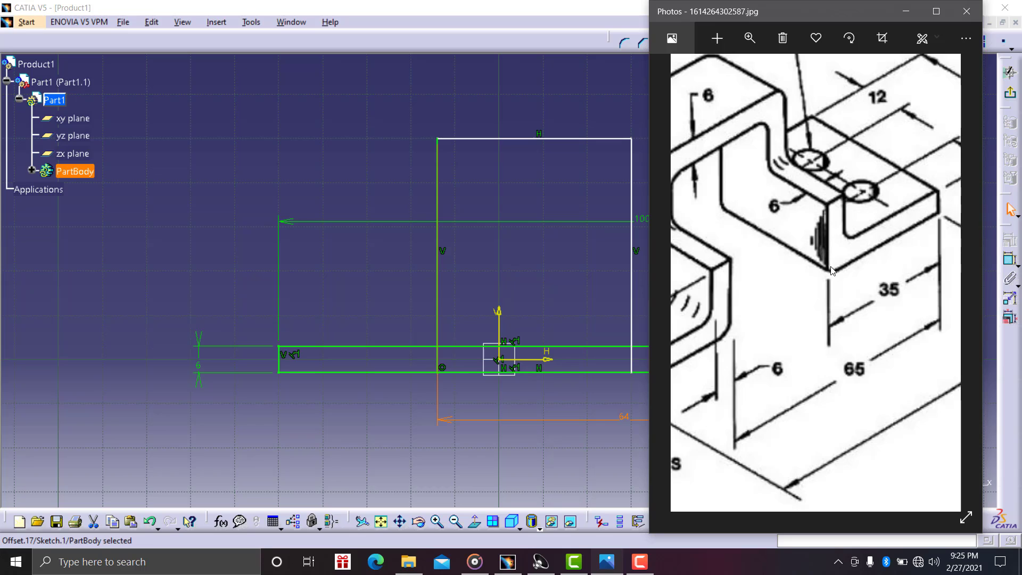
{"action": "left_click", "coordinate": [641, 262]}
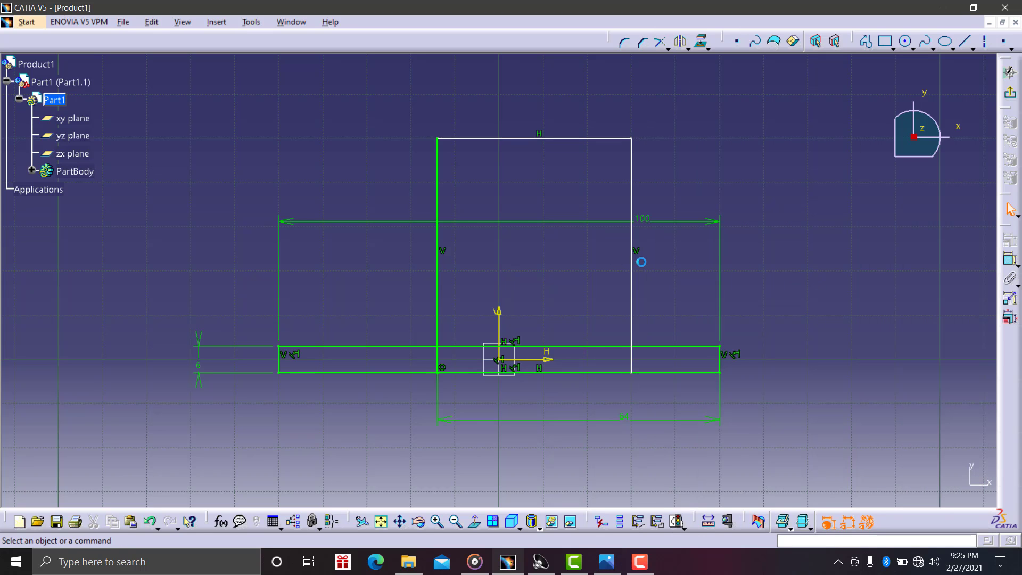
{"action": "left_click", "coordinate": [1010, 259]}
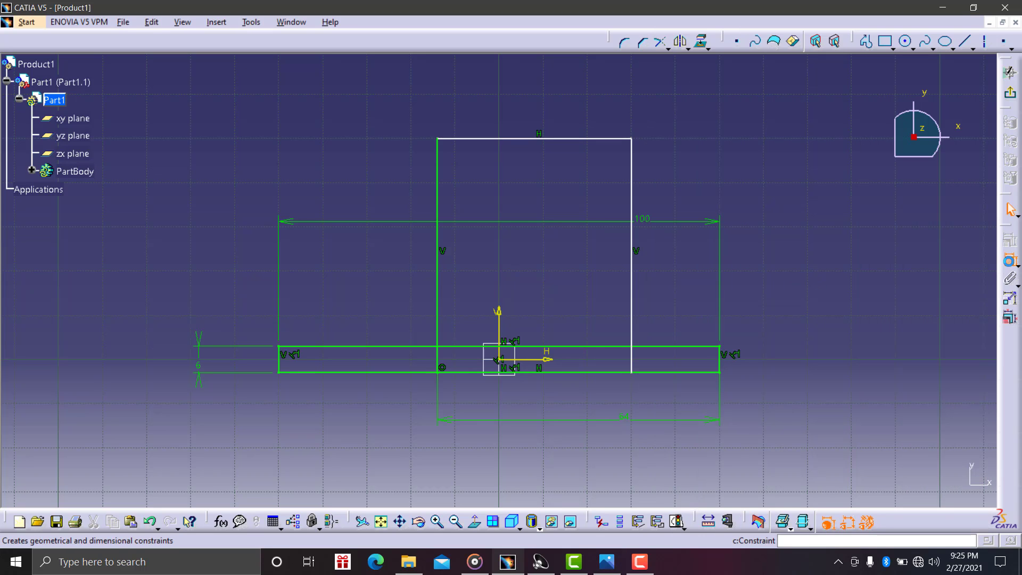
{"action": "left_click", "coordinate": [632, 312]}
{"action": "left_click", "coordinate": [720, 364]}
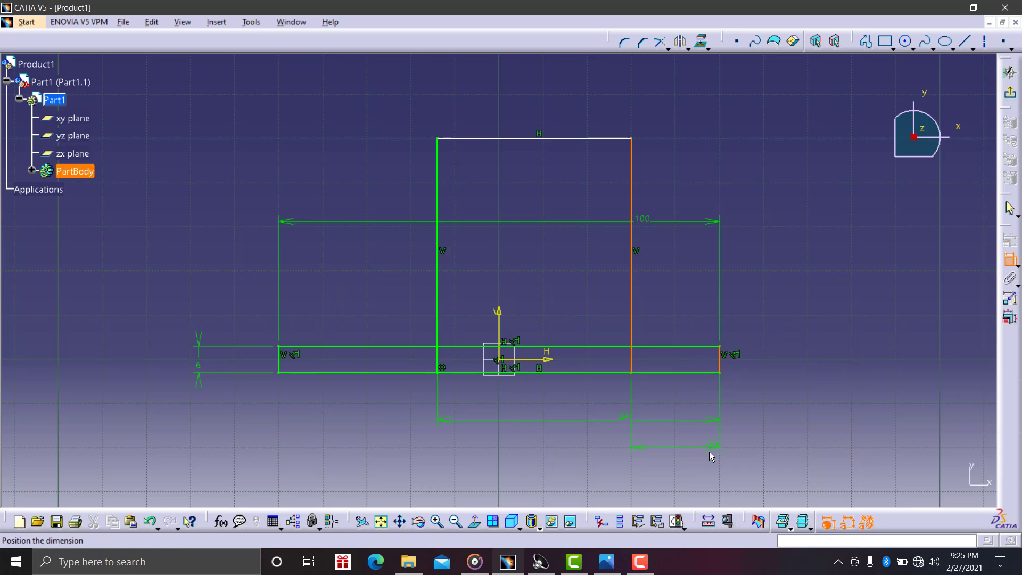
{"action": "left_click", "coordinate": [684, 312]}
{"action": "double_click", "coordinate": [685, 311]}
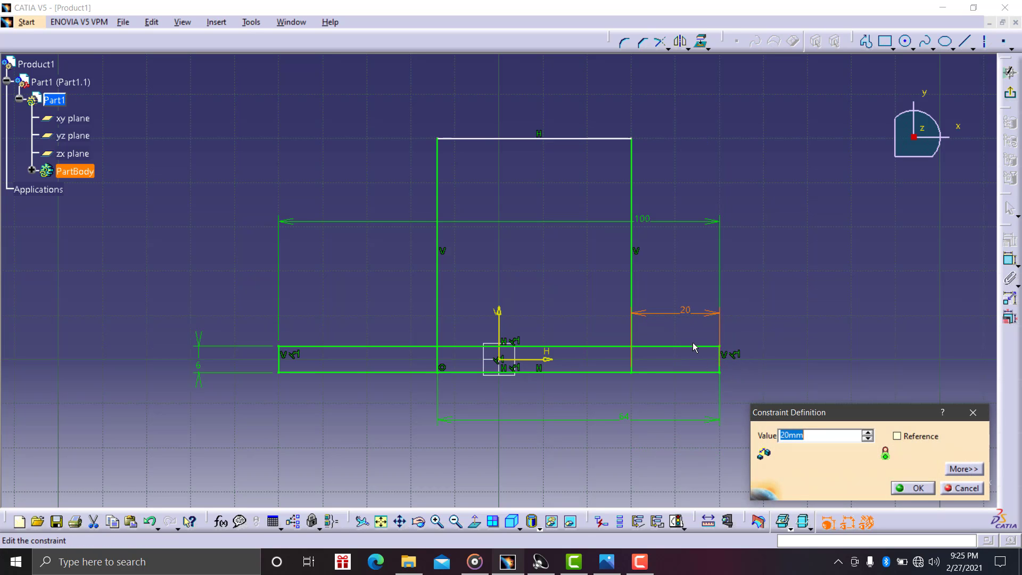
{"action": "left_click", "coordinate": [607, 562]}
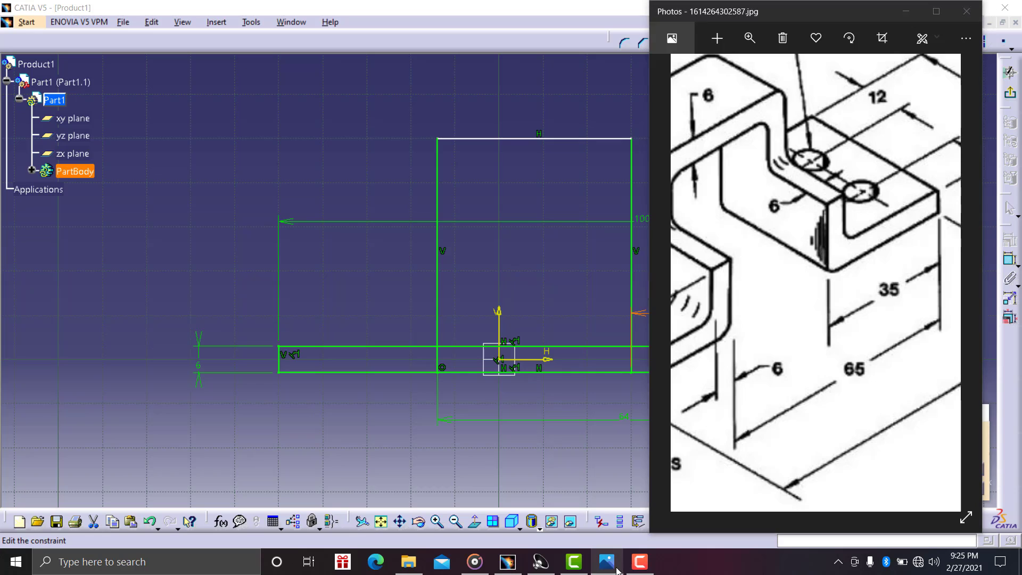
{"action": "left_click", "coordinate": [607, 562]}
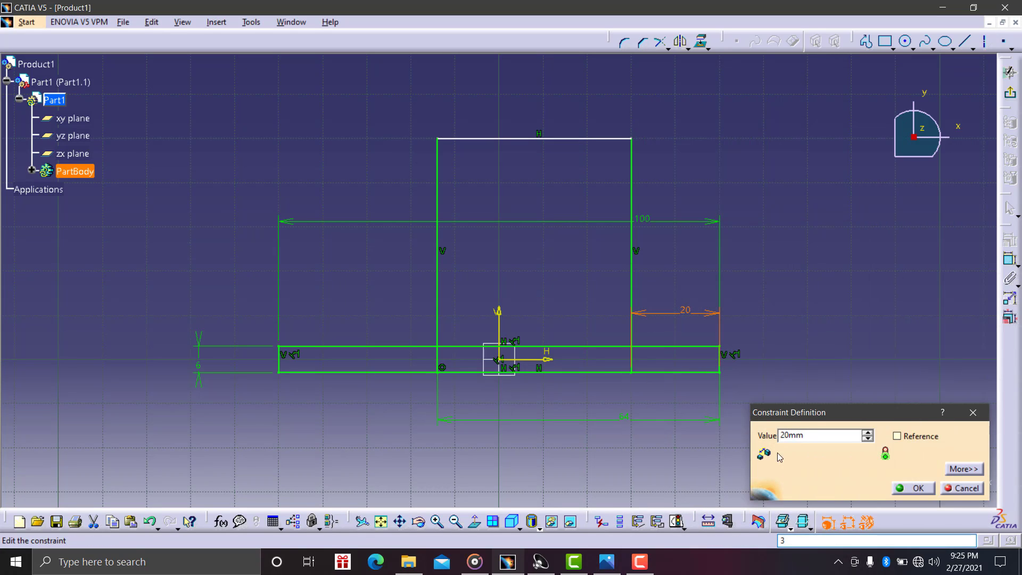
{"action": "left_click", "coordinate": [761, 438]}
{"action": "type", "text": "35"}
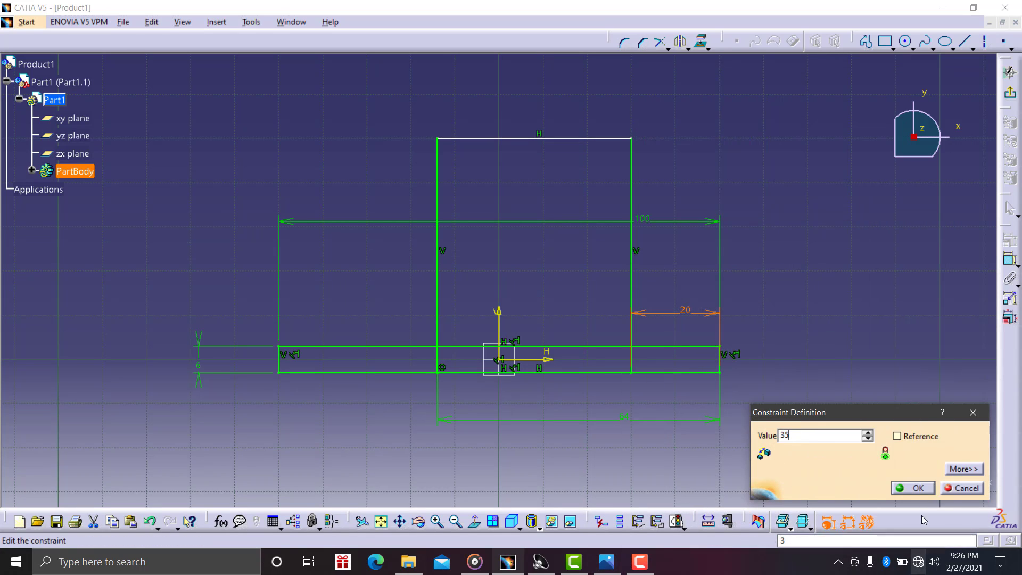
{"action": "key", "text": "Return"}
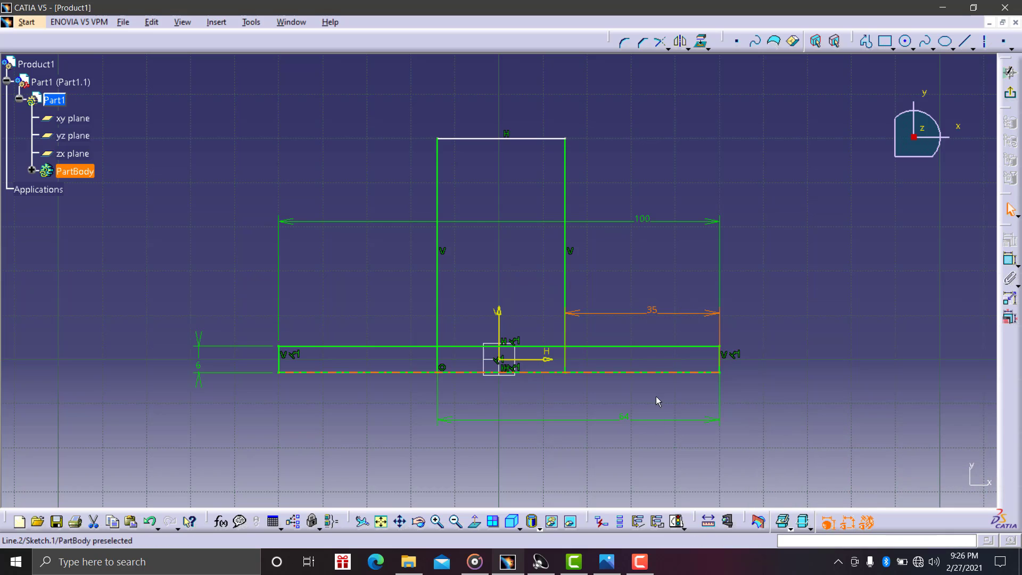
- Switch to Photos and examine the bracket's overall height on the enlarged reference drawing, returning to the sketch in CATIA
{"action": "left_click", "coordinate": [607, 562]}
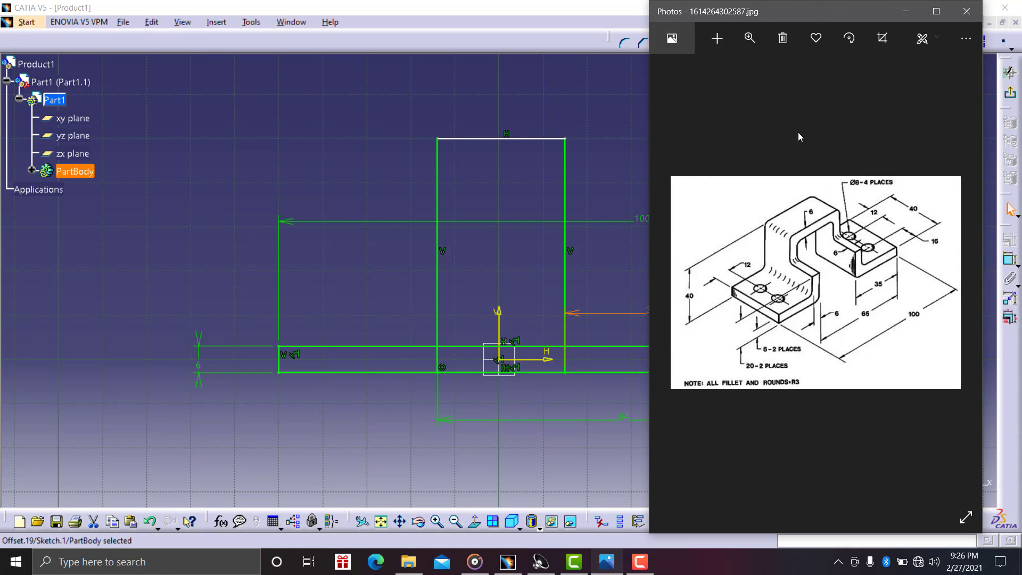
{"action": "left_click", "coordinate": [749, 38]}
{"action": "left_click", "coordinate": [711, 73]}
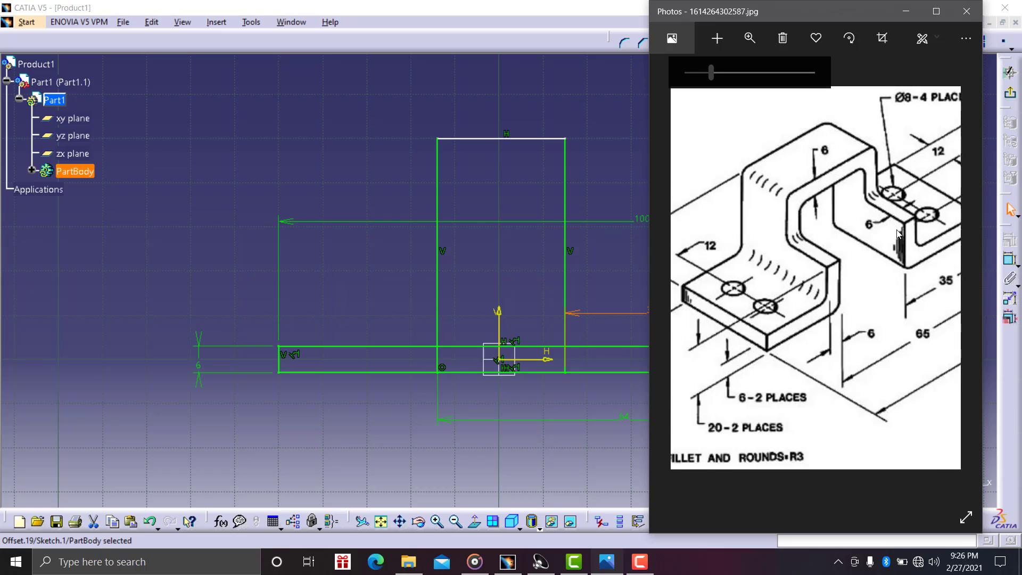
{"action": "scroll", "coordinate": [899, 234], "scroll_direction": "left", "scroll_amount": 5}
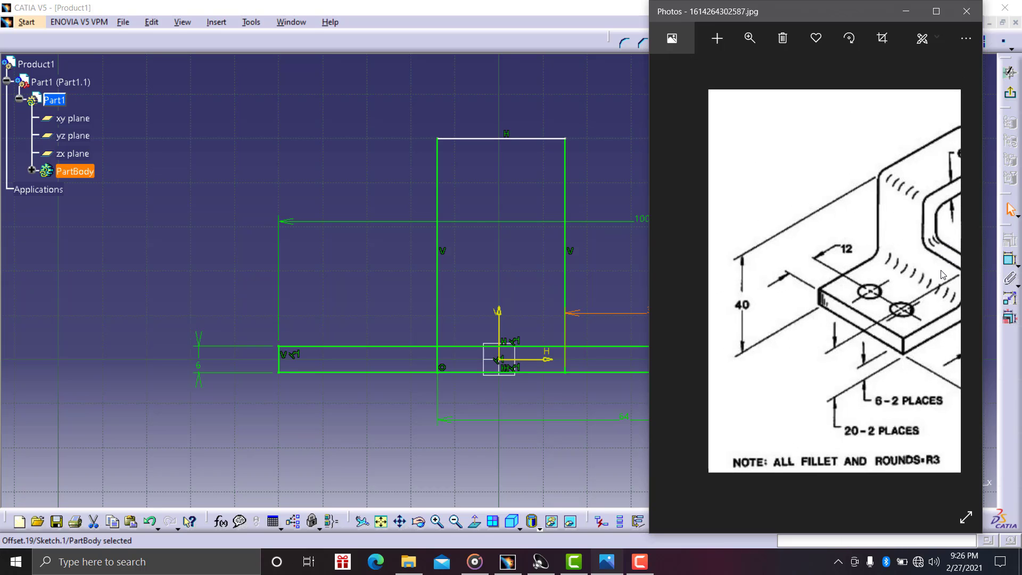
{"action": "scroll", "coordinate": [928, 267], "scroll_direction": "right", "scroll_amount": 2}
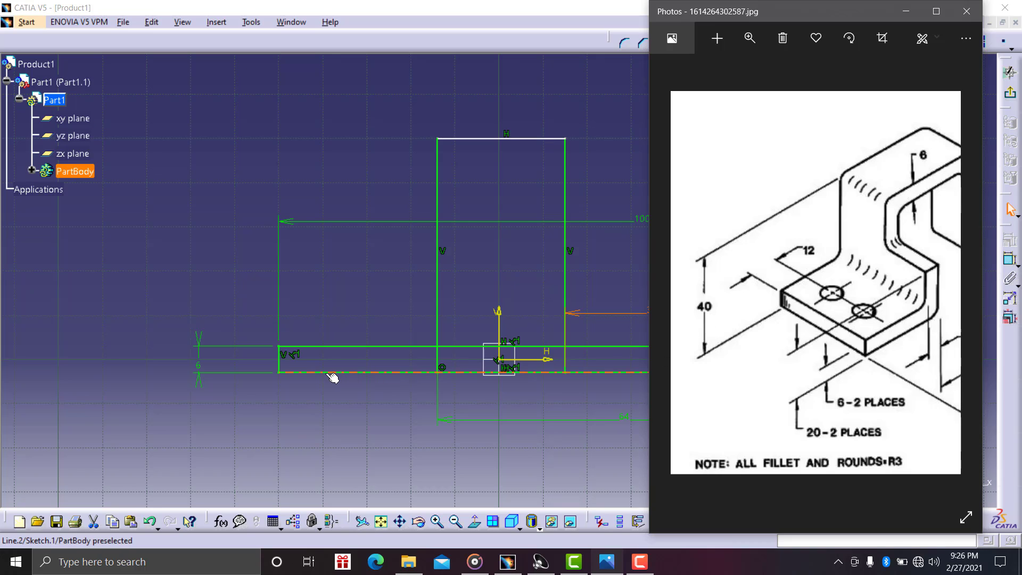
{"action": "left_click", "coordinate": [289, 368]}
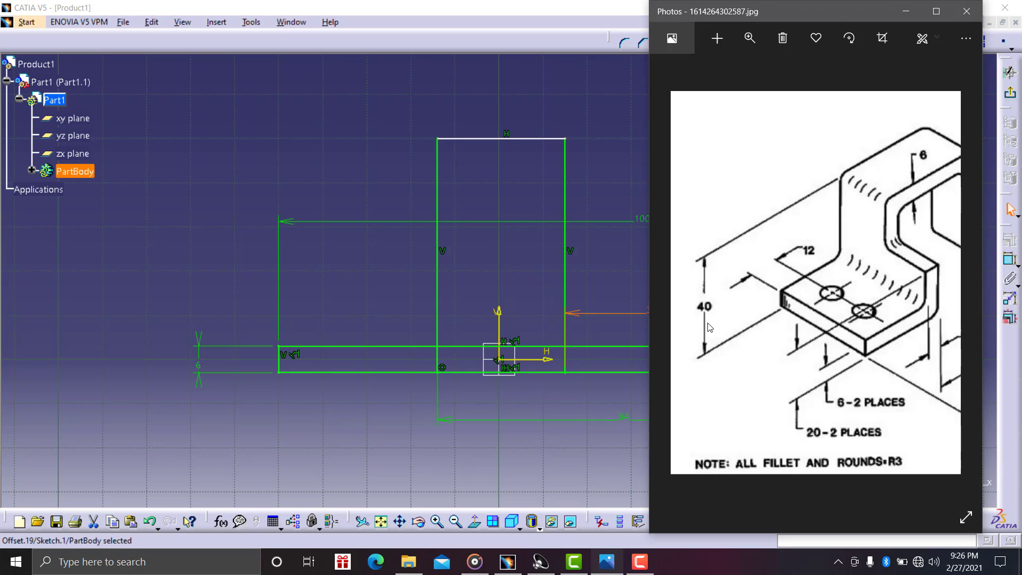
{"action": "left_click", "coordinate": [516, 296]}
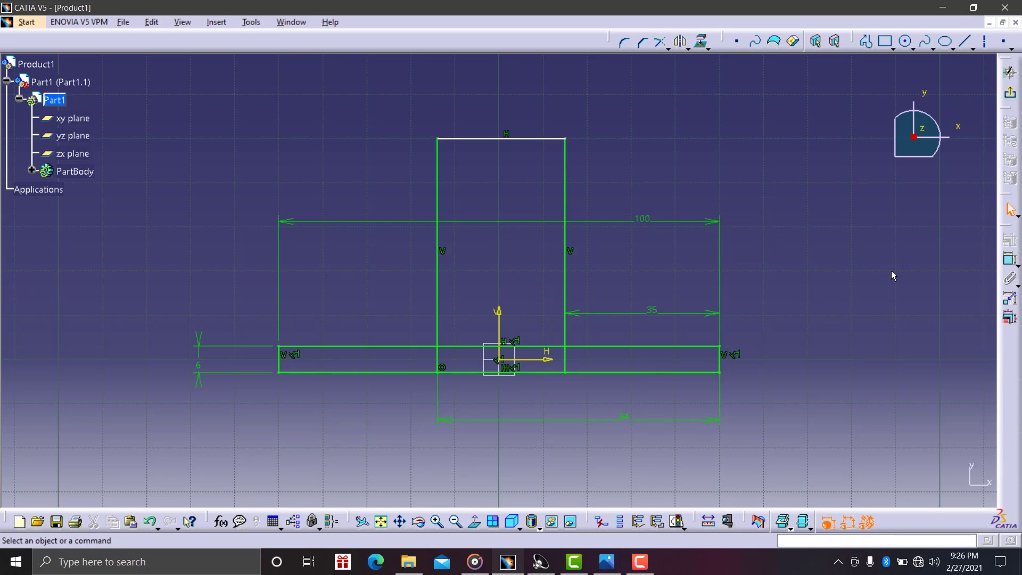
- Dimension the tall rectangle's top edge from the base's lower edge and set the distance to 34 mm
{"action": "left_click", "coordinate": [1009, 259]}
{"action": "left_click", "coordinate": [477, 138]}
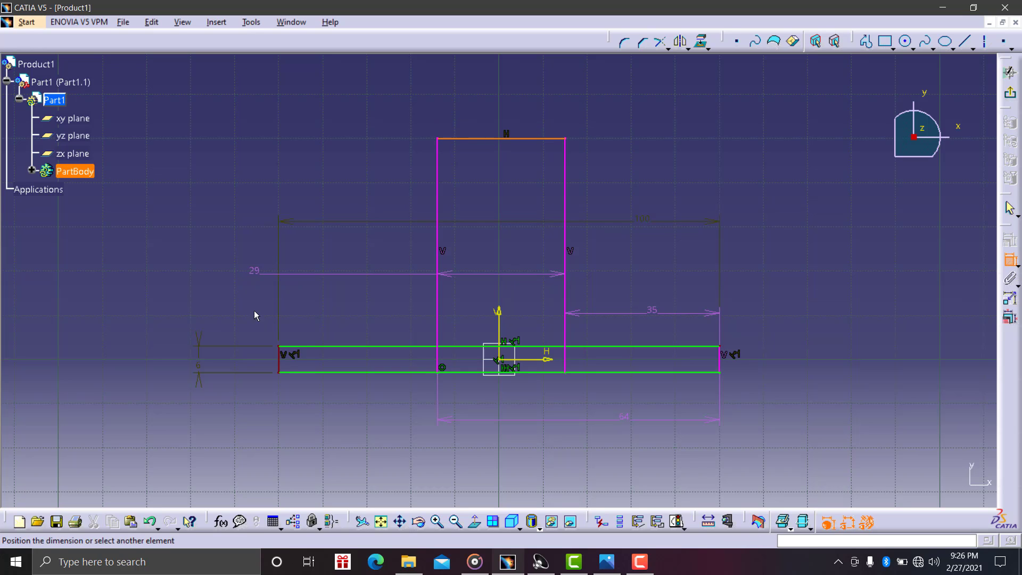
{"action": "left_click", "coordinate": [286, 375]}
{"action": "left_click", "coordinate": [226, 258]}
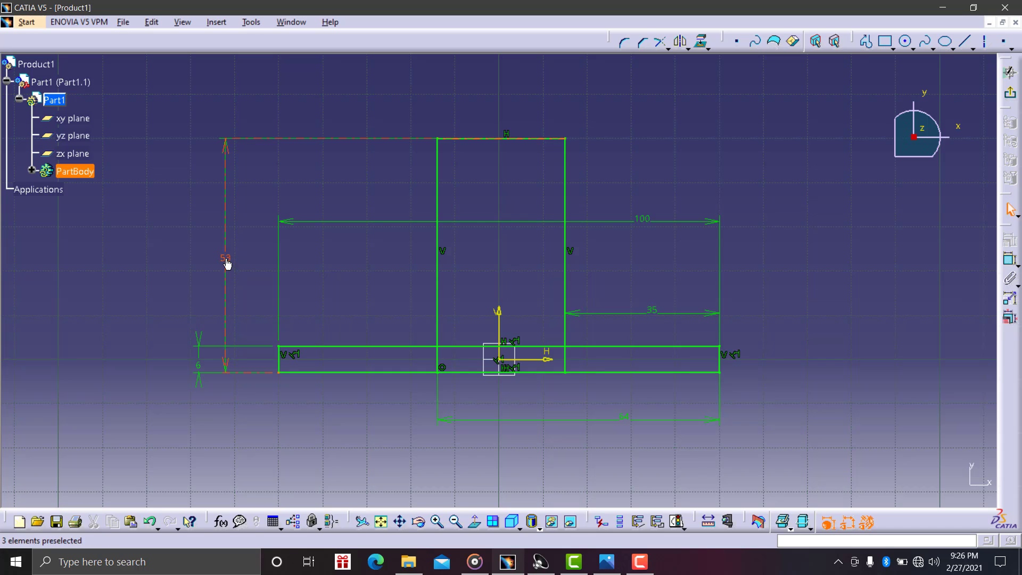
{"action": "double_click", "coordinate": [225, 258]}
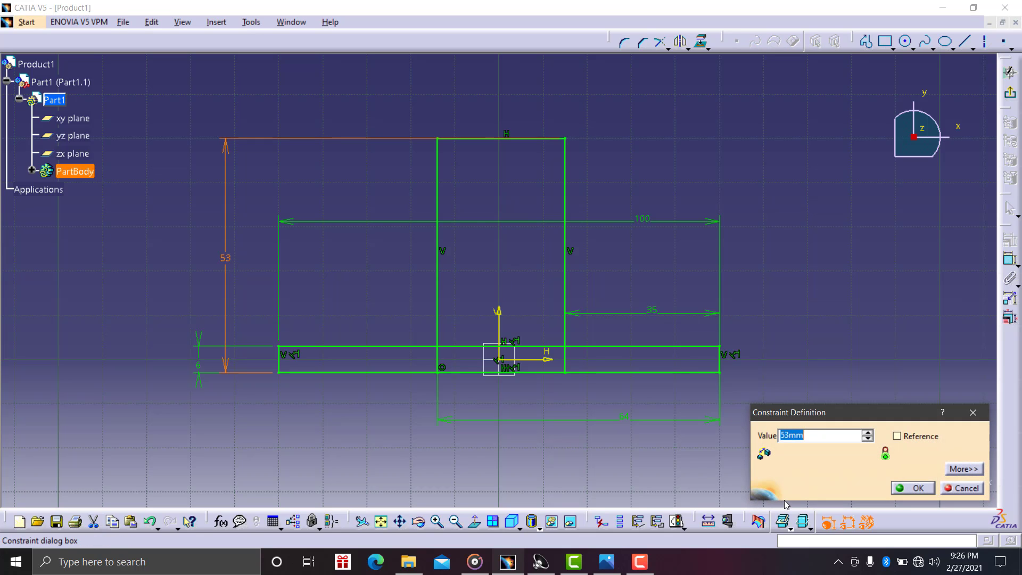
{"action": "type", "text": "34"}
{"action": "left_click", "coordinate": [914, 486]}
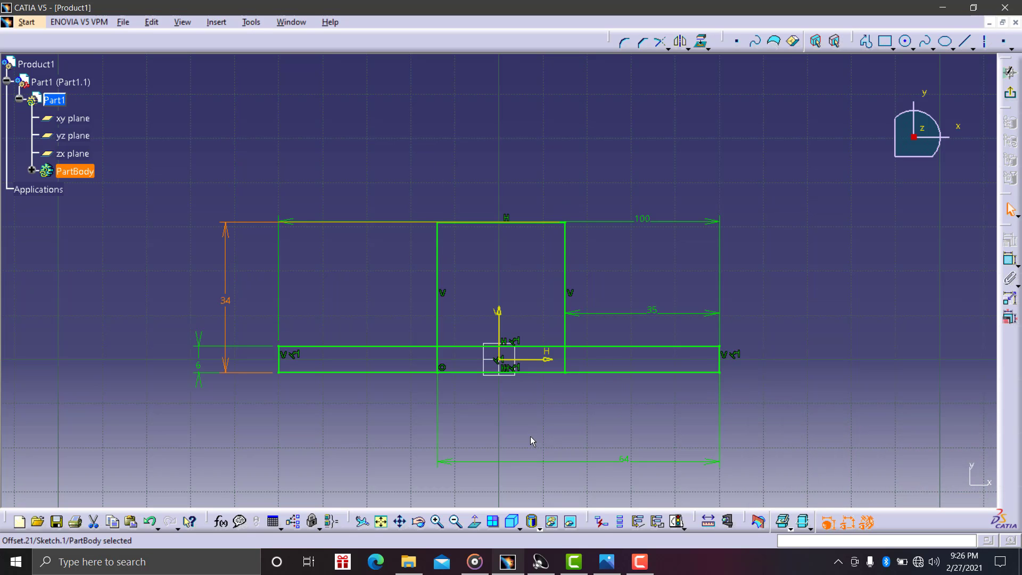
- Trim away the part of the tall rectangle's left side that lies inside the base with Quick Trim
{"action": "left_click", "coordinate": [441, 524]}
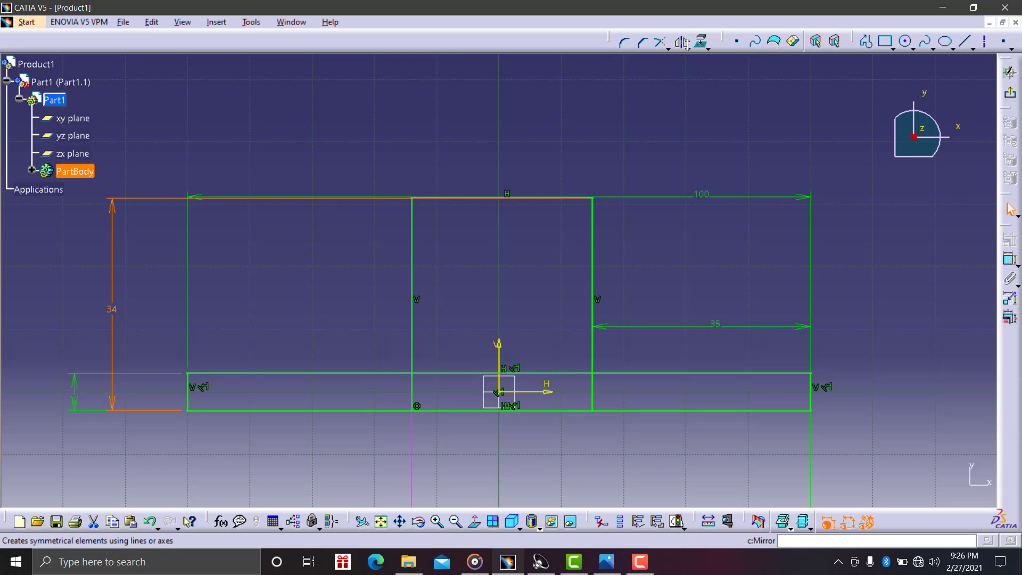
{"action": "left_click", "coordinate": [669, 49]}
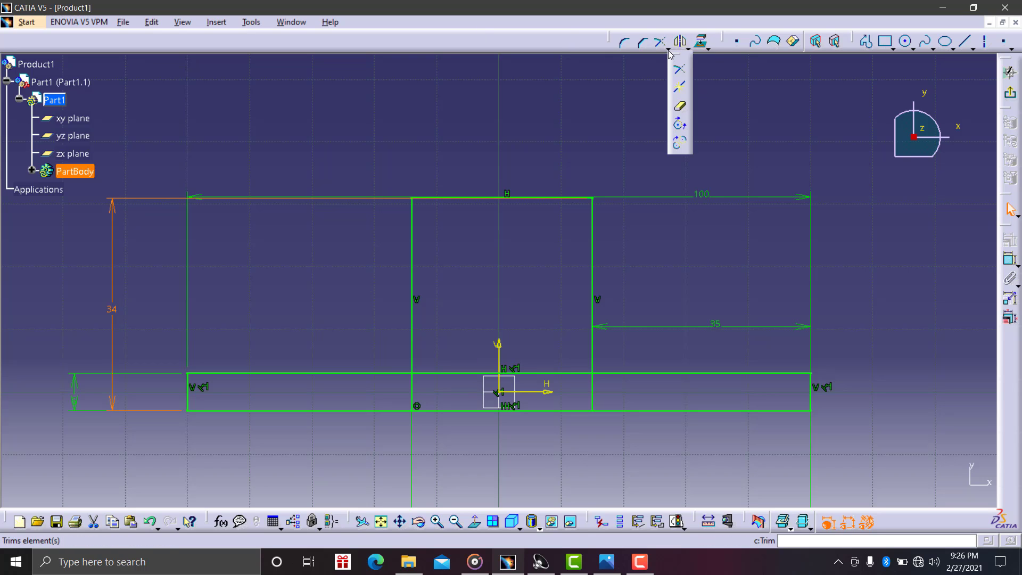
{"action": "left_click", "coordinate": [675, 109]}
{"action": "left_click", "coordinate": [411, 396]}
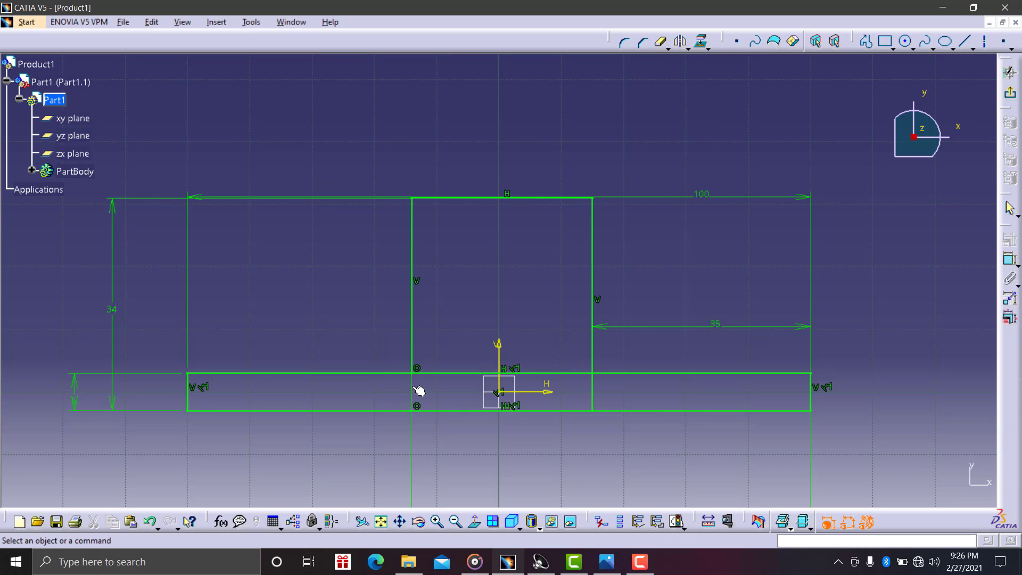
{"action": "left_click", "coordinate": [659, 44]}
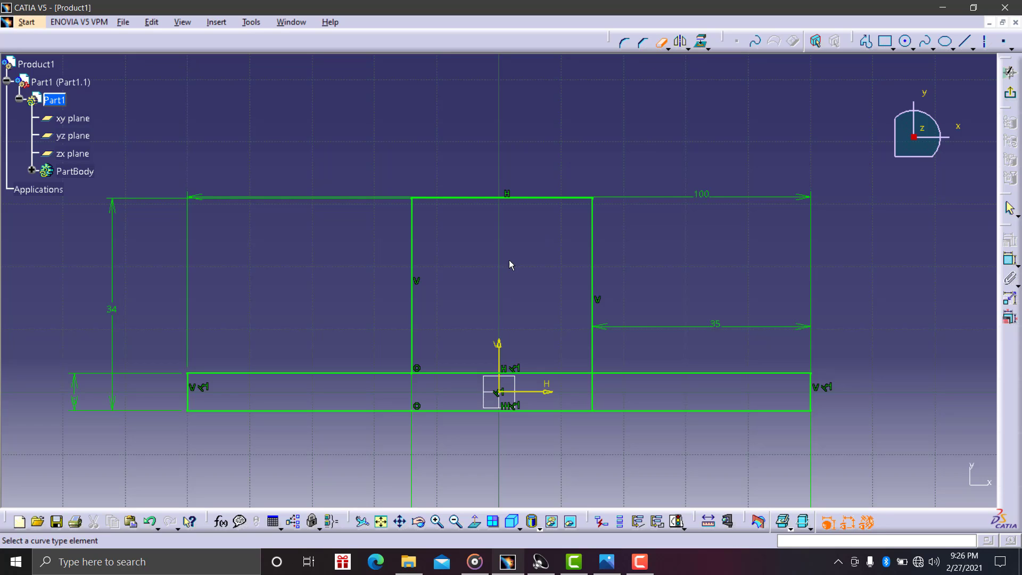
{"action": "key", "text": "Escape"}
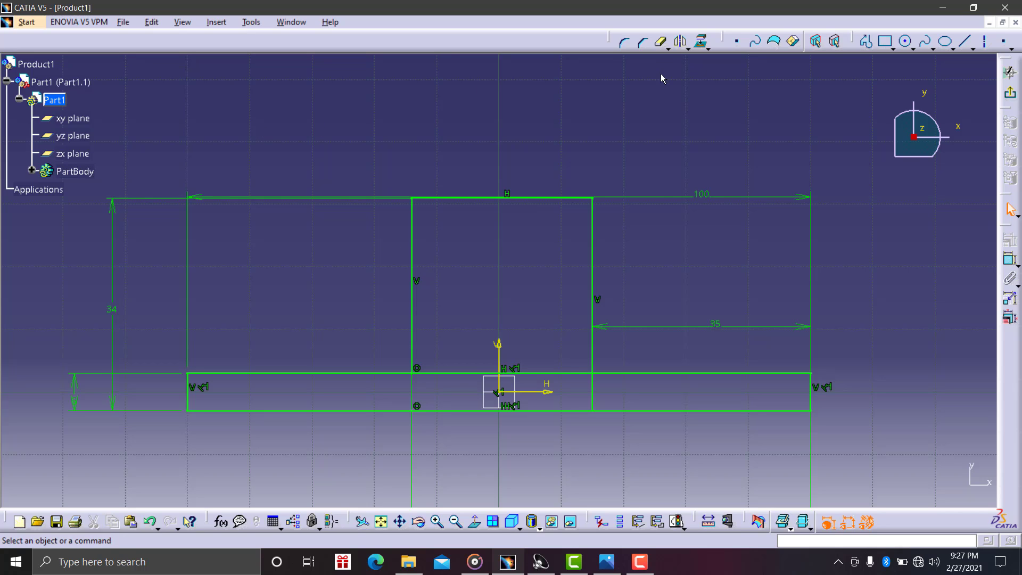
- Sketch an outer rectangle about 40 mm wide and 43 mm high around the tall rectangle, starting on the base's lower edge
{"action": "left_click", "coordinate": [886, 41]}
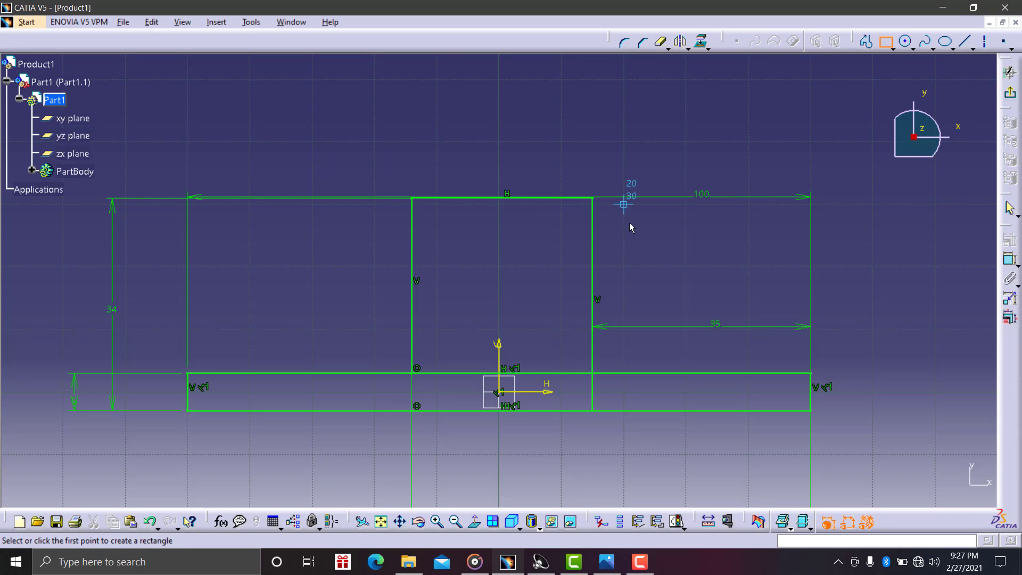
{"action": "left_click", "coordinate": [383, 416]}
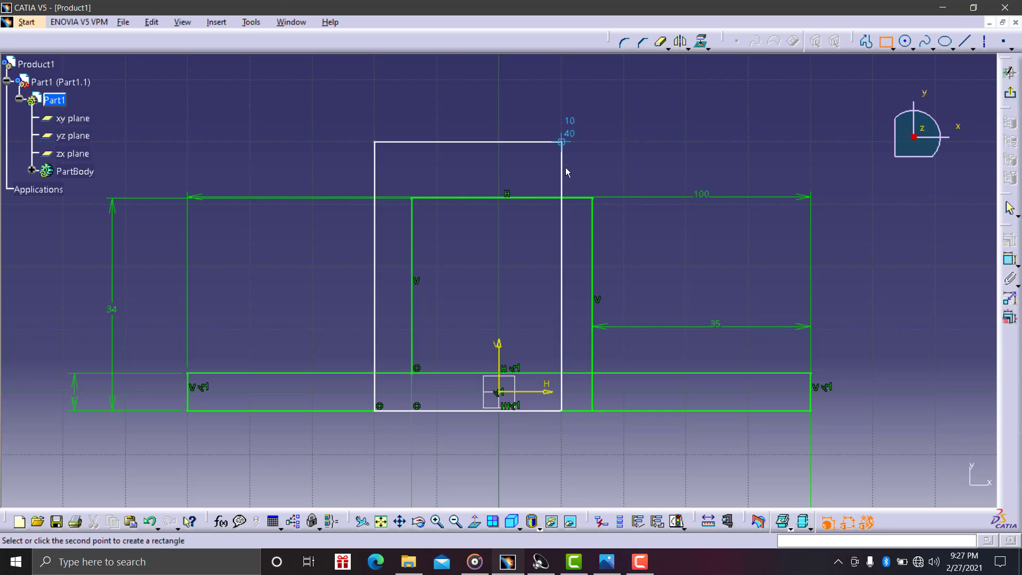
{"action": "left_click", "coordinate": [630, 156]}
{"action": "left_click", "coordinate": [688, 155]}
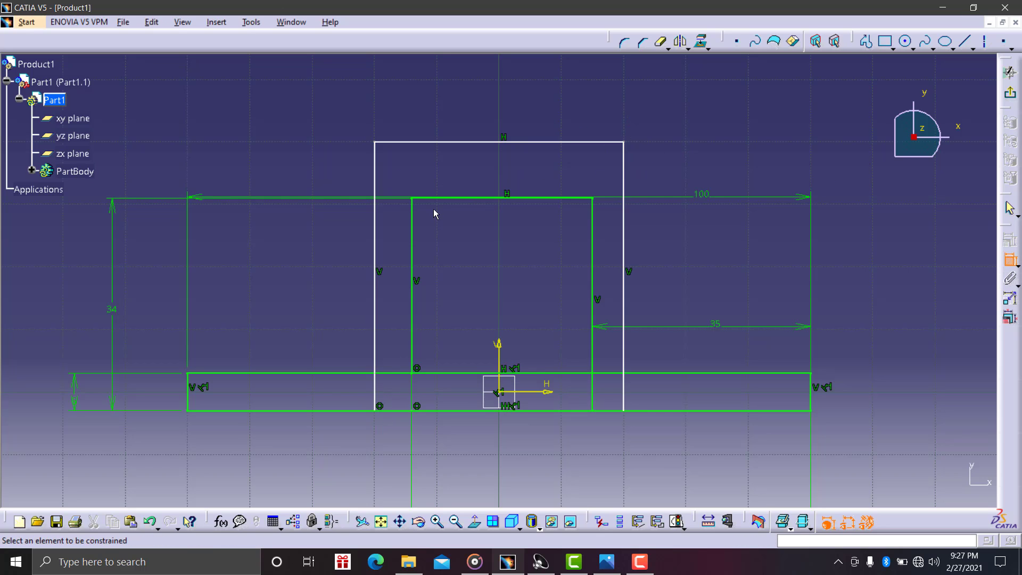
- Dimension the gap between the left sides of the inner and outer raised rectangles
{"action": "left_click", "coordinate": [412, 236]}
{"action": "left_click", "coordinate": [376, 234]}
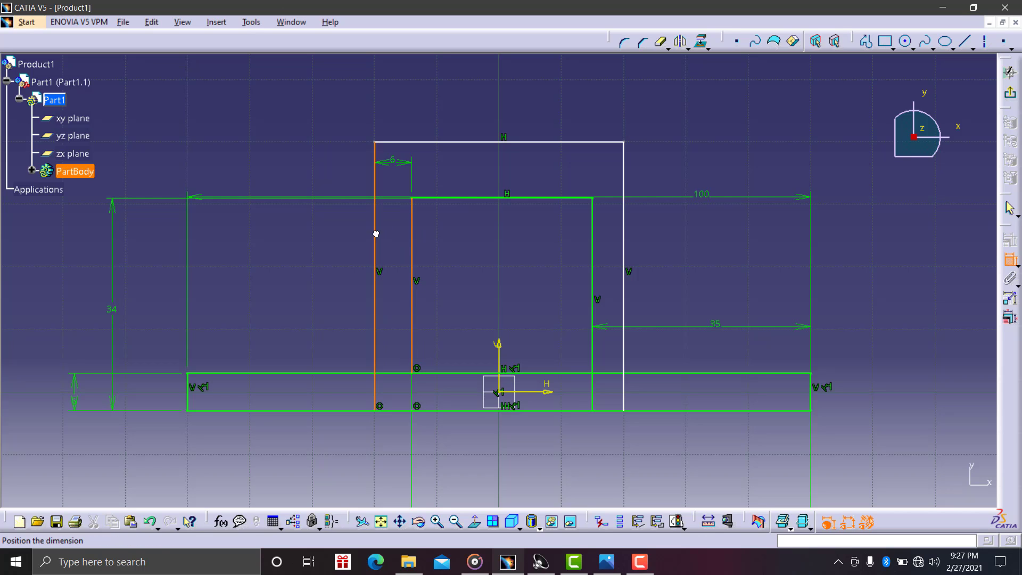
{"action": "left_click", "coordinate": [388, 257]}
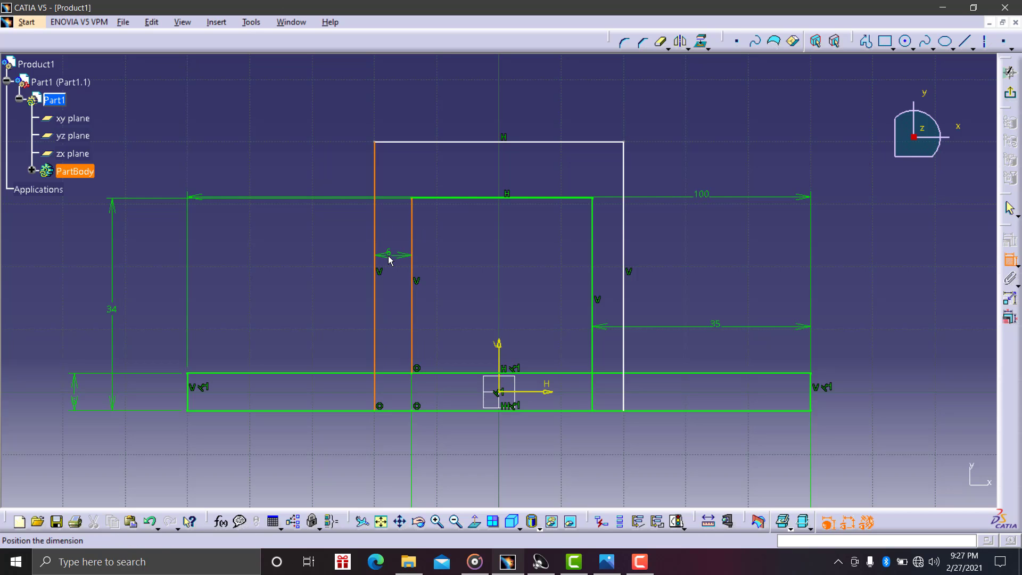
- Dimension the gap between the top edges of the inner and outer rectangles and set it to 6 mm
{"action": "left_click", "coordinate": [1010, 259]}
{"action": "left_click", "coordinate": [555, 198]}
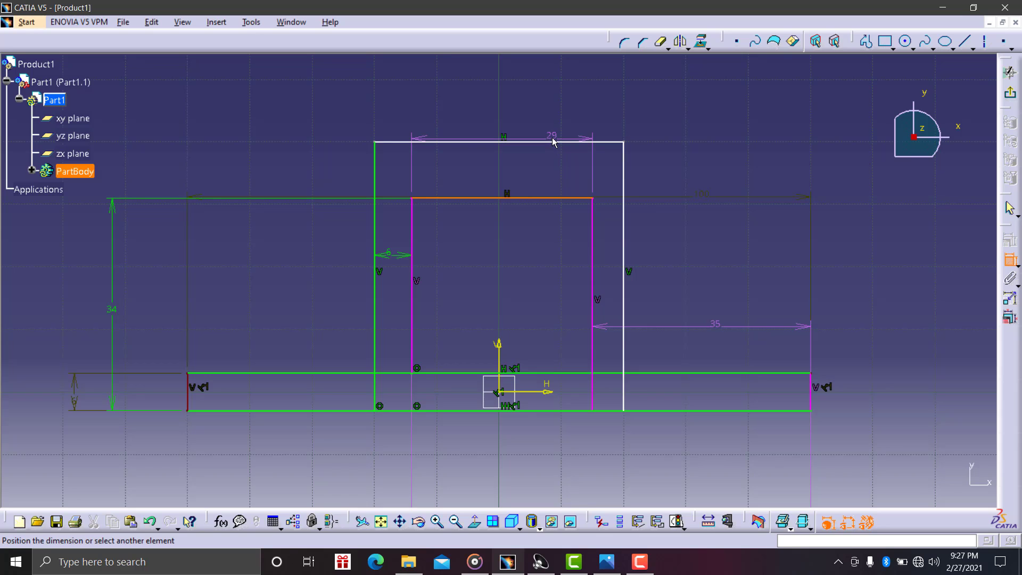
{"action": "left_click", "coordinate": [554, 141]}
{"action": "left_click", "coordinate": [697, 164]}
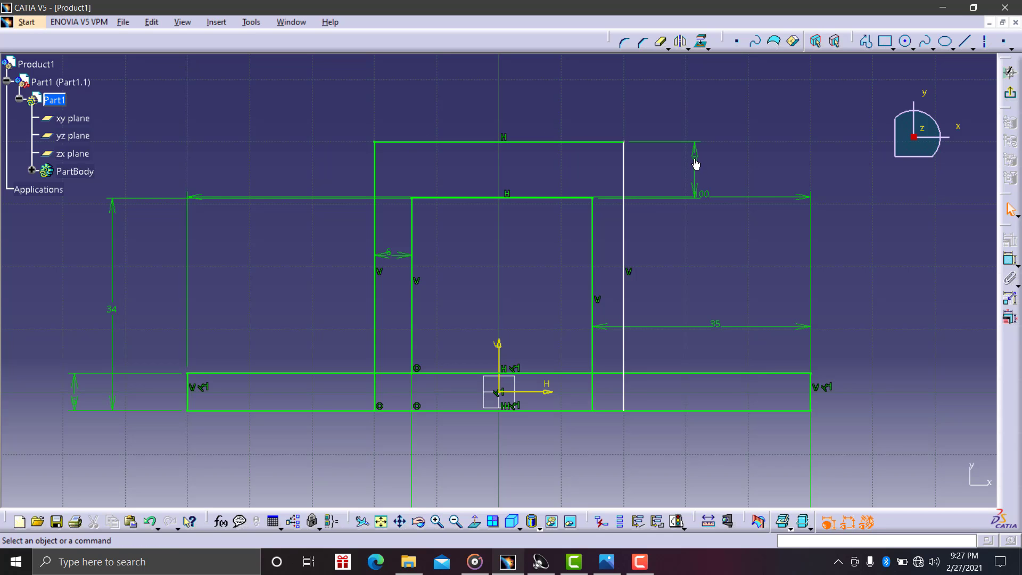
{"action": "double_click", "coordinate": [695, 160]}
{"action": "type", "text": "6"}
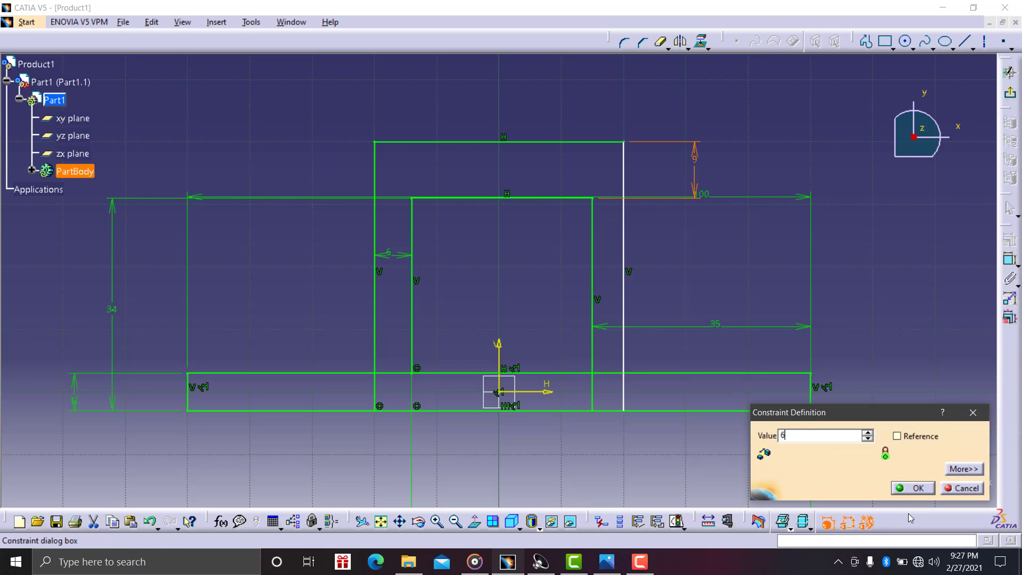
{"action": "left_click", "coordinate": [911, 488]}
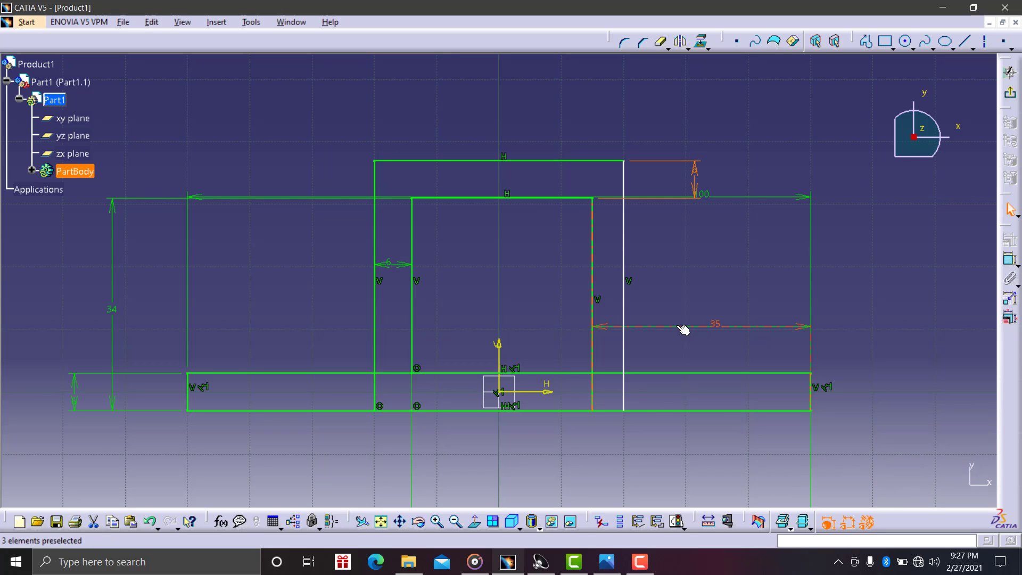
{"action": "double_click", "coordinate": [696, 173]}
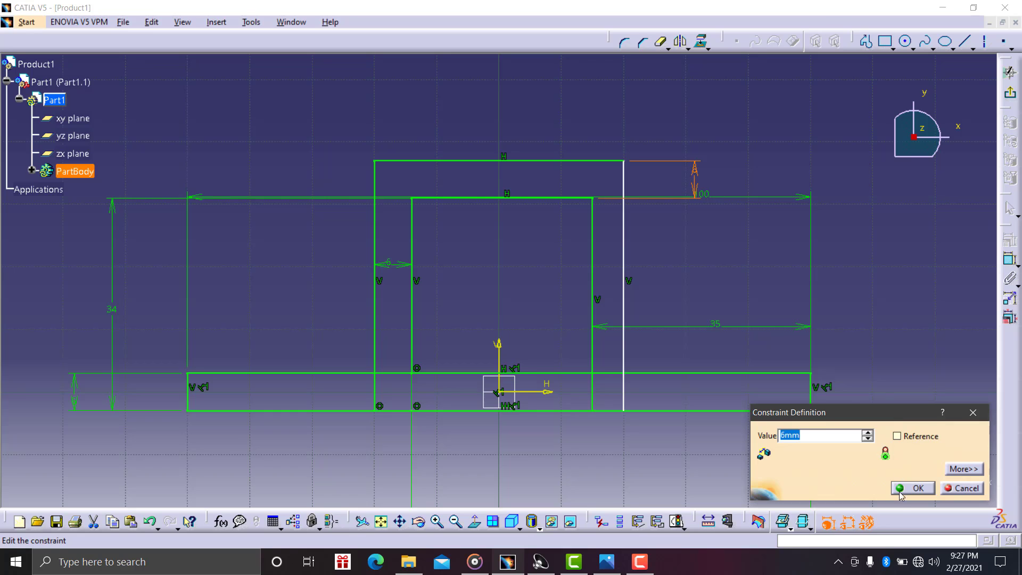
{"action": "left_click", "coordinate": [914, 488]}
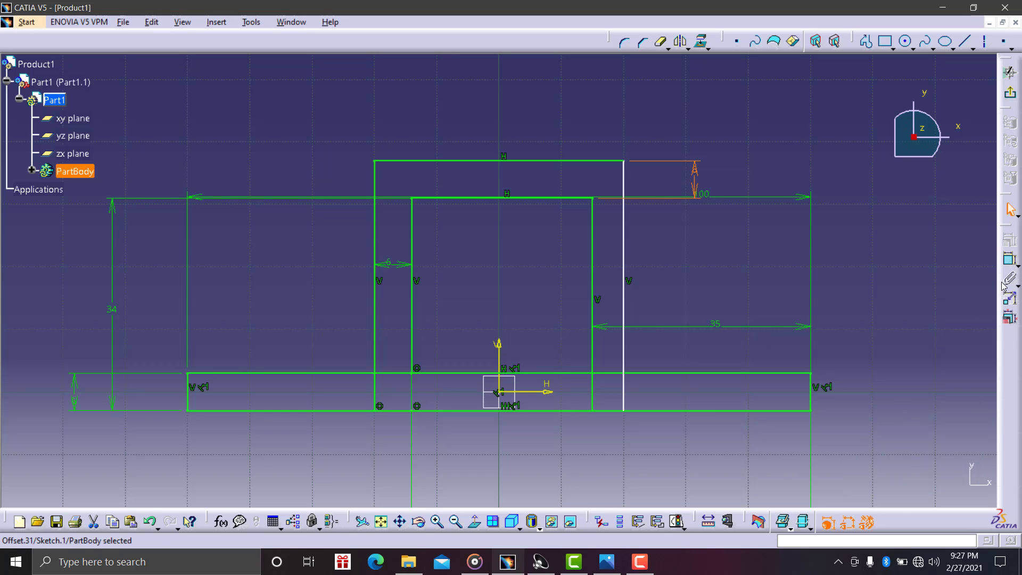
- Dimension the gap between the right sides of the inner and outer rectangles and set it to 6 mm
{"action": "left_click", "coordinate": [1010, 259]}
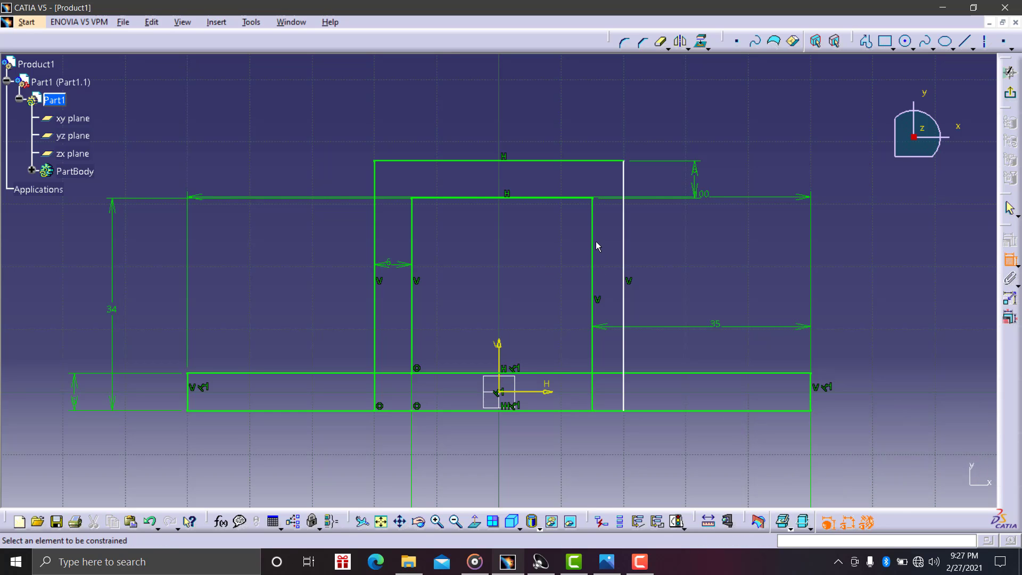
{"action": "left_click", "coordinate": [593, 242]}
{"action": "left_click", "coordinate": [623, 256]}
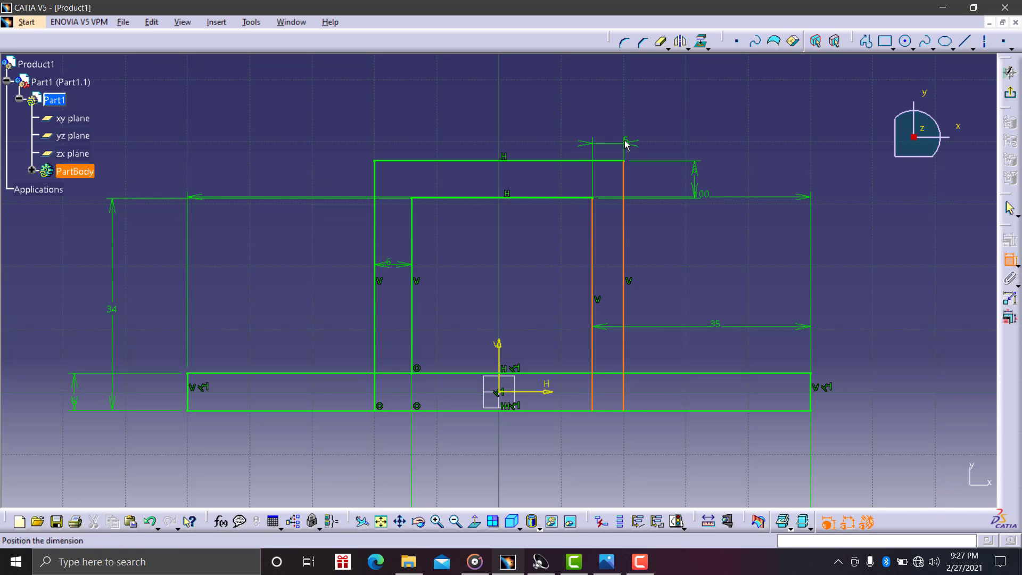
{"action": "left_click", "coordinate": [626, 144]}
{"action": "double_click", "coordinate": [622, 137]}
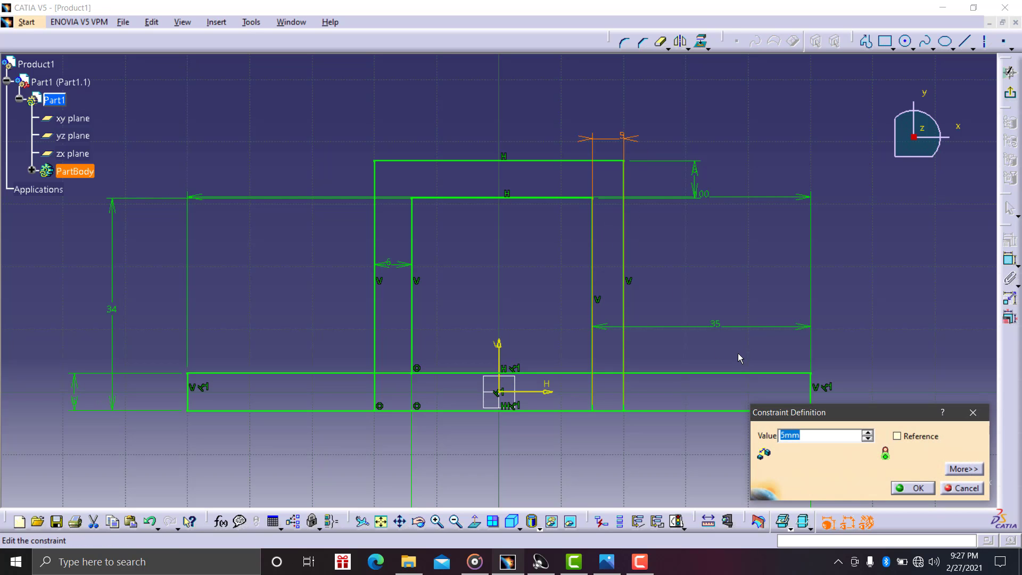
{"action": "type", "text": "6"}
{"action": "left_click", "coordinate": [913, 488]}
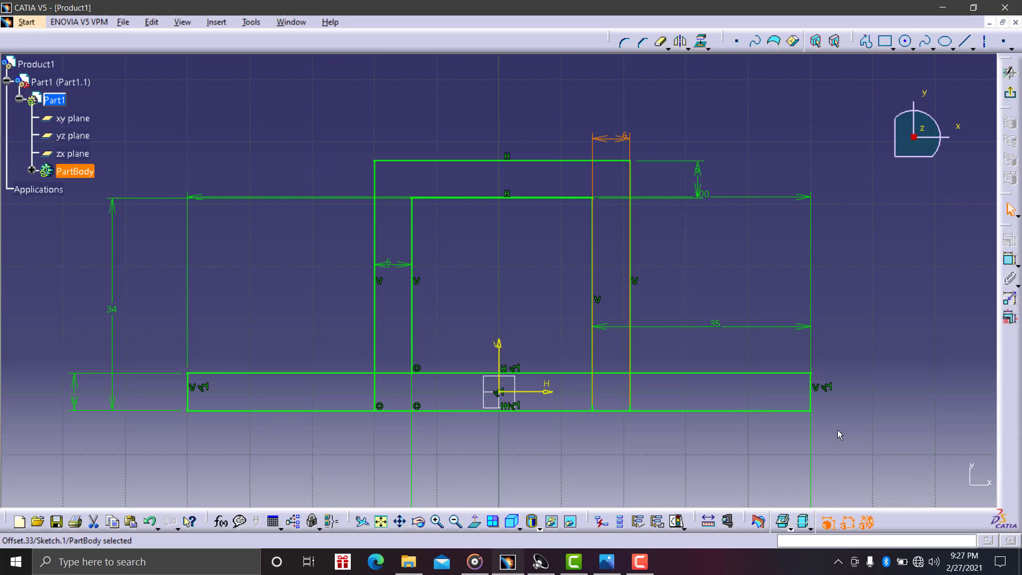
{"action": "left_click", "coordinate": [687, 275]}
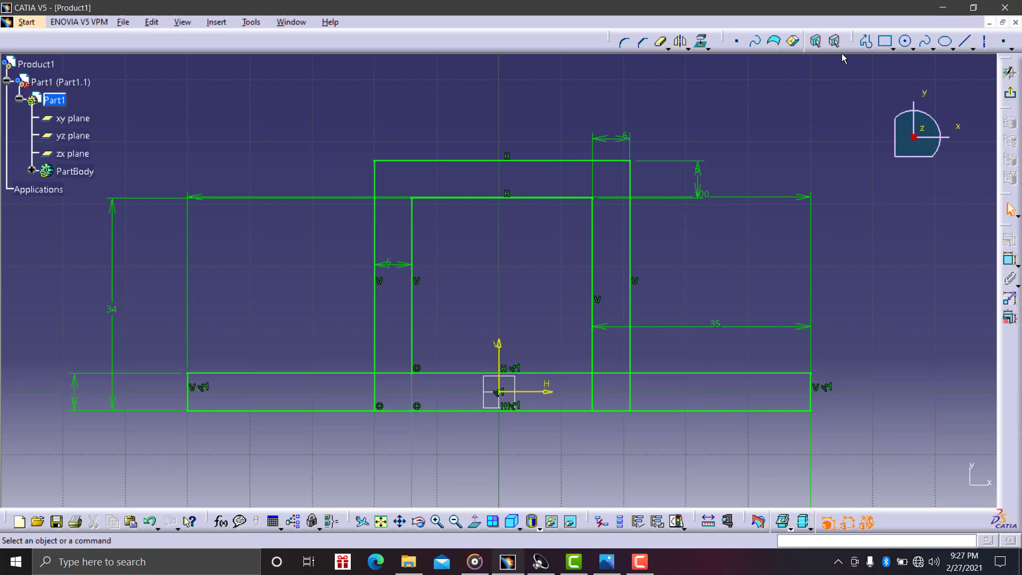
- Quick Trim the base's upper edge between the inner uprights, accepting conversion of its length into a distance
{"action": "left_click", "coordinate": [661, 41]}
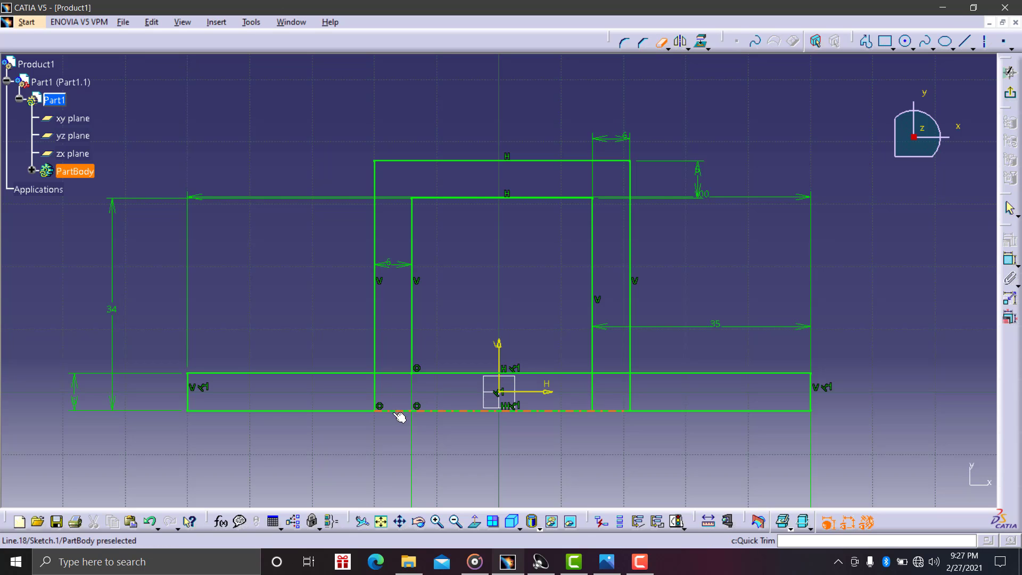
{"action": "left_click", "coordinate": [451, 374]}
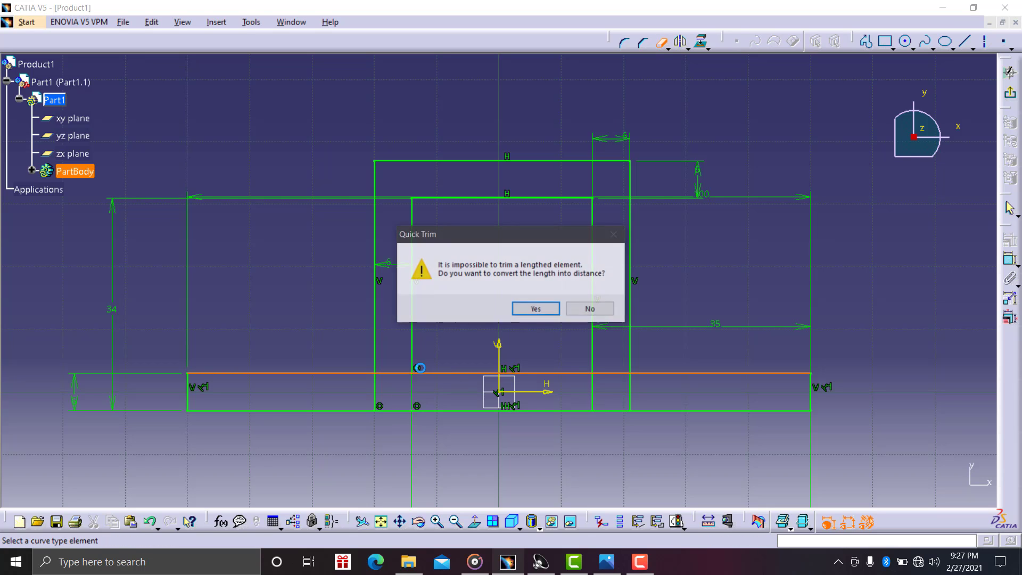
{"action": "left_click", "coordinate": [519, 305]}
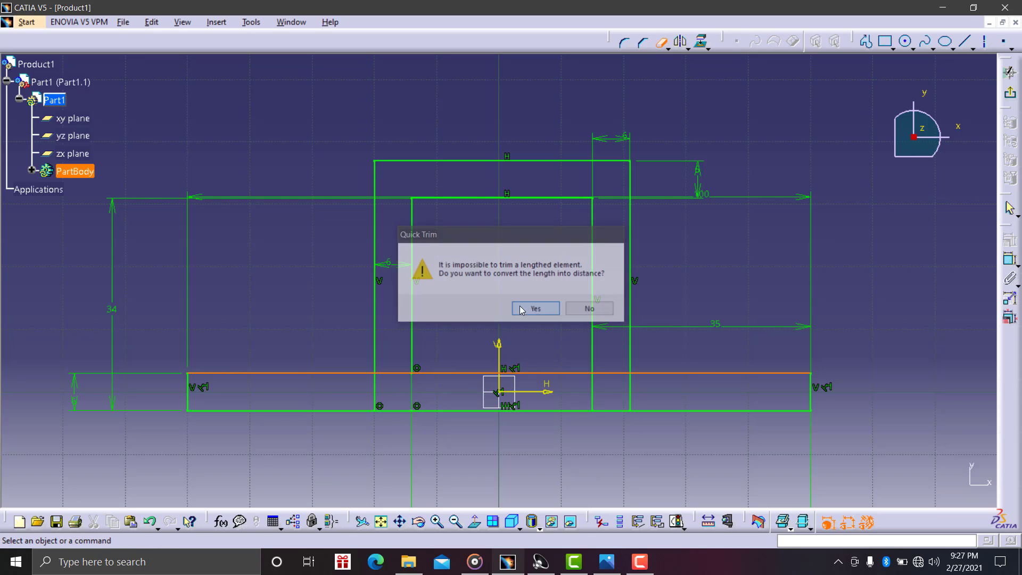
- Trim away the overlapping lower edges of the base and raised rectangles between the two inner uprights
{"action": "left_click", "coordinate": [661, 41]}
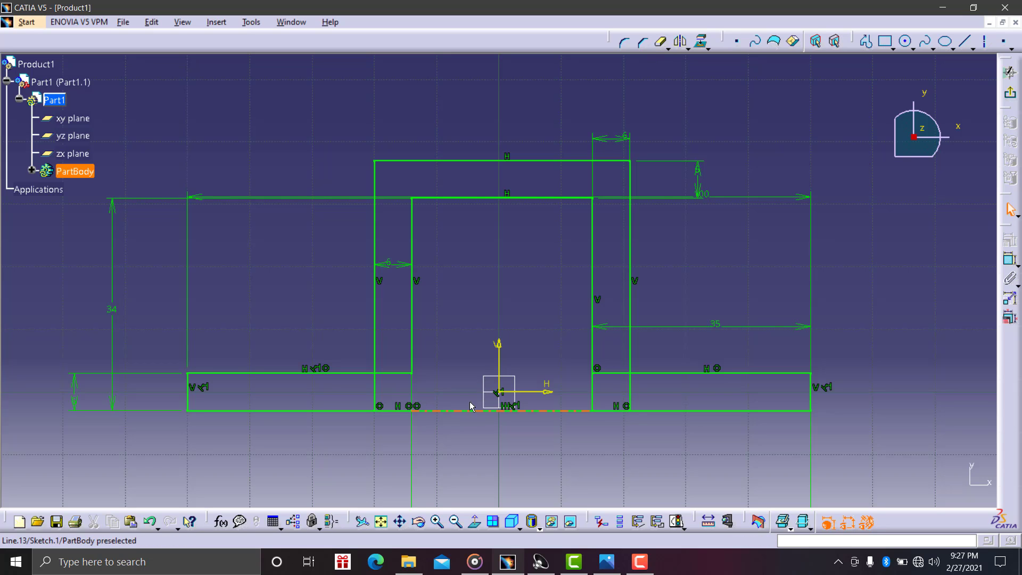
{"action": "left_click", "coordinate": [470, 411]}
{"action": "left_click", "coordinate": [661, 43]}
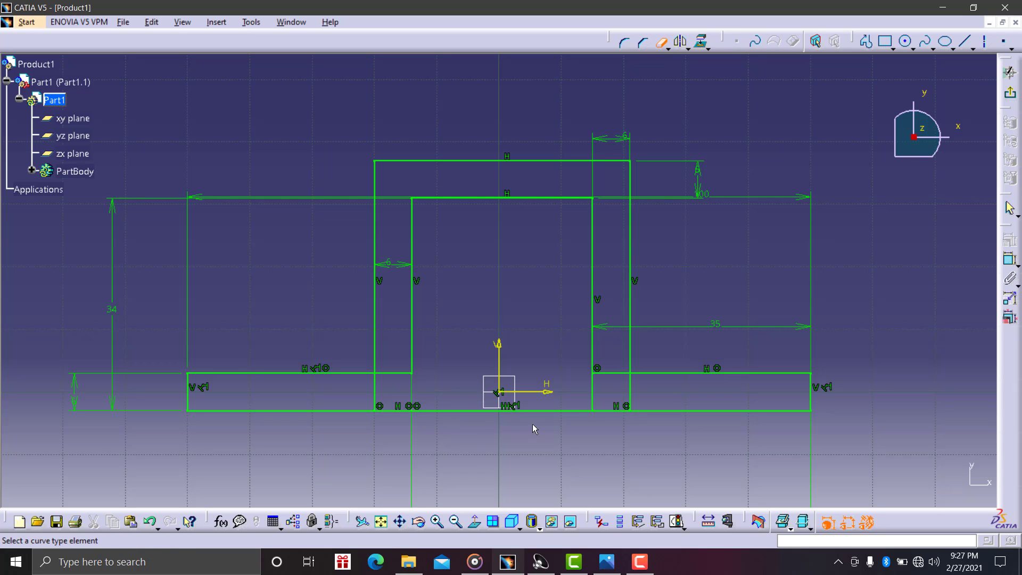
{"action": "left_click", "coordinate": [616, 411]}
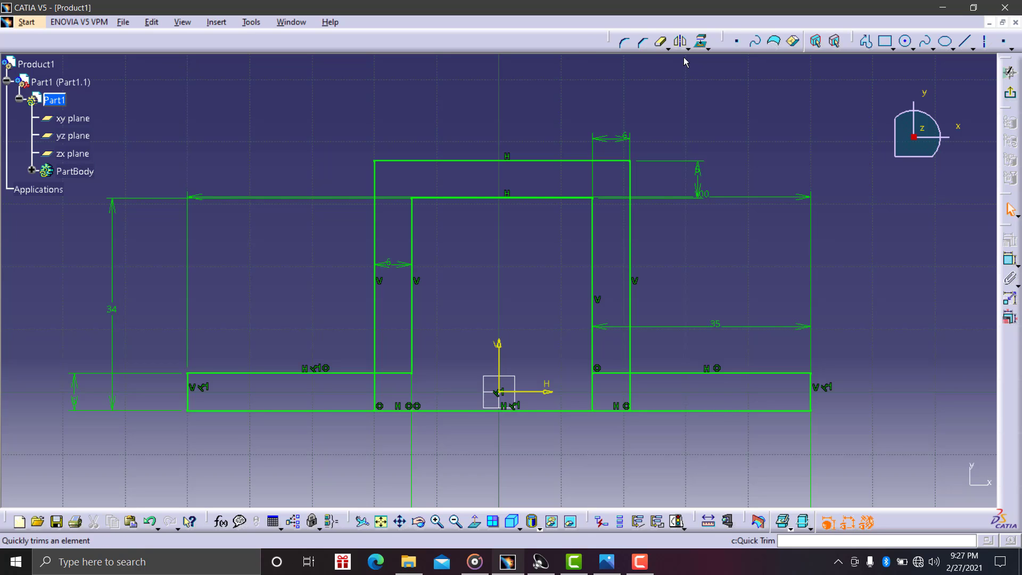
{"action": "left_click", "coordinate": [661, 41]}
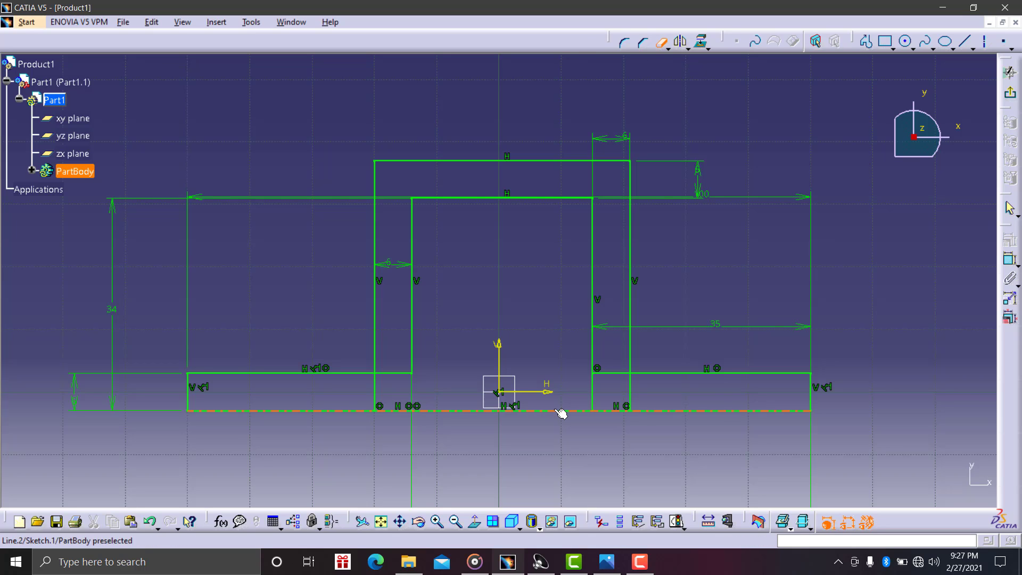
{"action": "left_click", "coordinate": [561, 411]}
- Trim the right outer upright below the base's upper edge and that edge's segment between the right uprights
{"action": "left_click", "coordinate": [661, 41]}
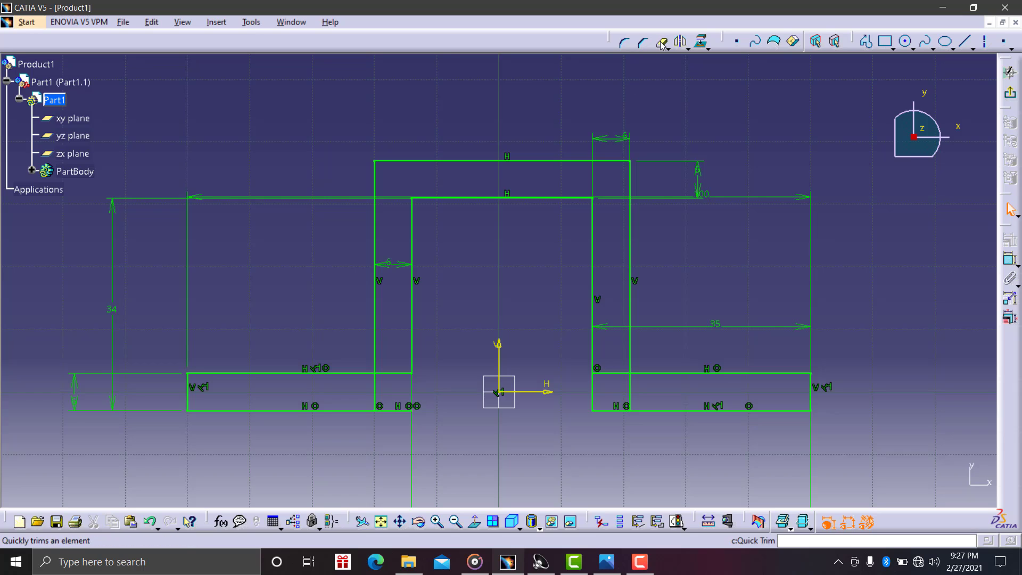
{"action": "left_click", "coordinate": [631, 382]}
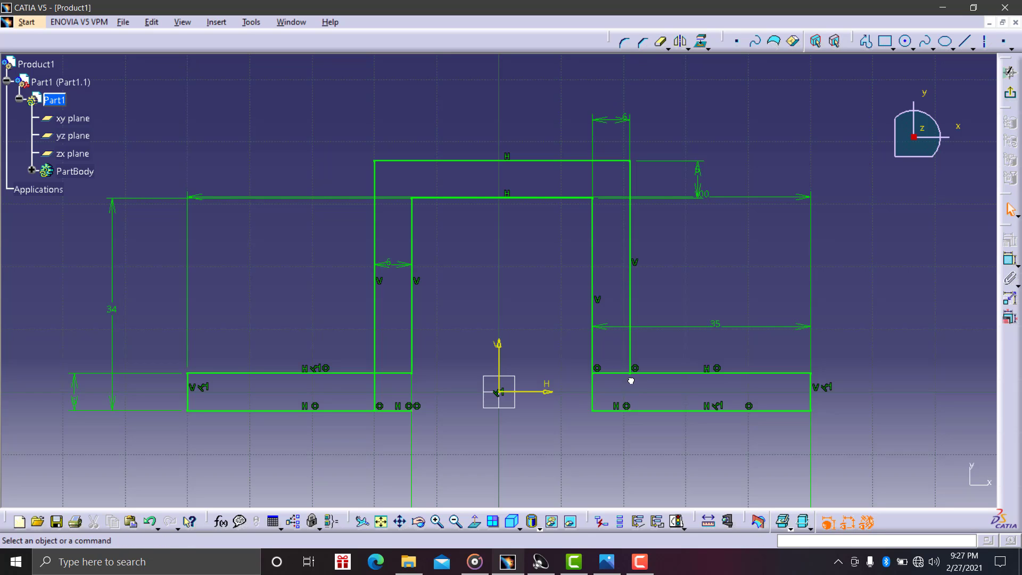
{"action": "left_click", "coordinate": [660, 41]}
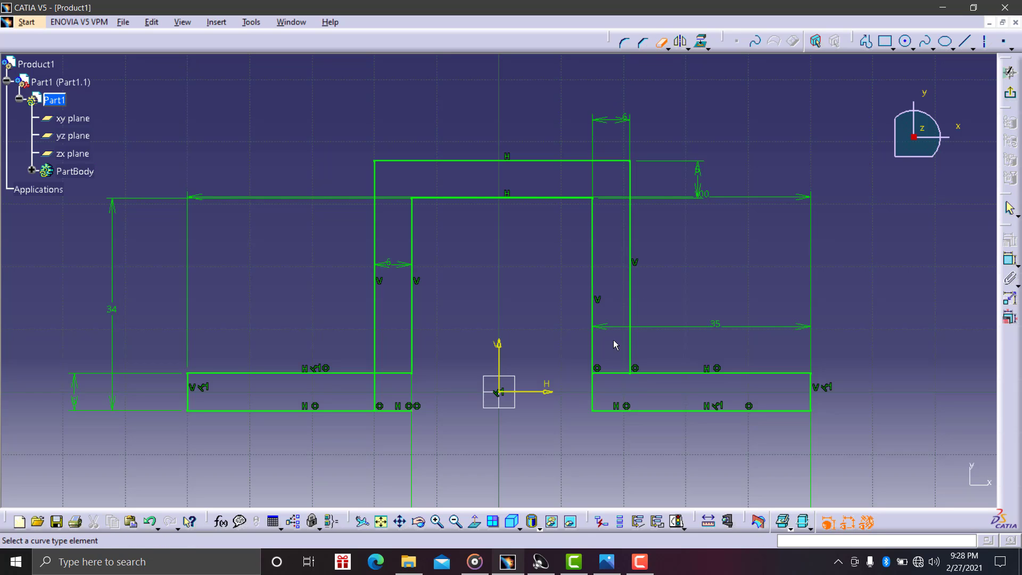
{"action": "left_click", "coordinate": [609, 373]}
- Trim the base's upper edge between the left uprights and the left outer upright's portion below that edge
{"action": "left_click", "coordinate": [661, 41]}
{"action": "left_click", "coordinate": [398, 374]}
{"action": "left_click", "coordinate": [660, 41]}
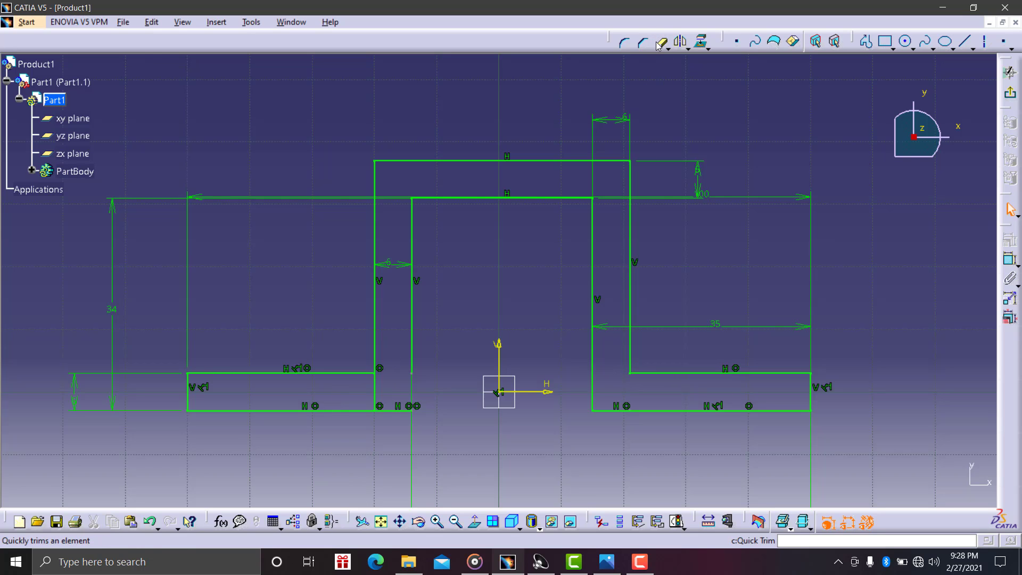
{"action": "left_click", "coordinate": [373, 393]}
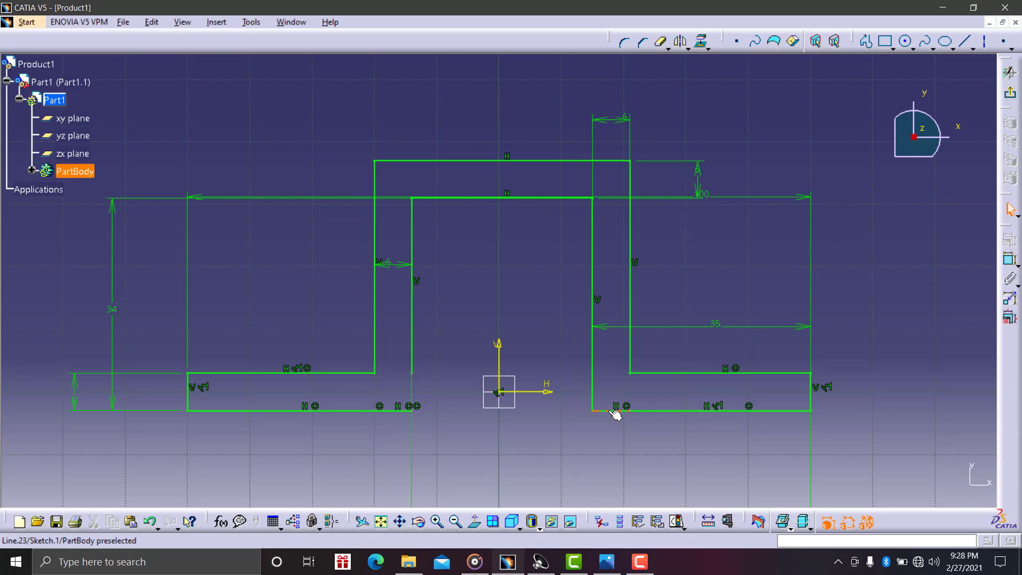
- Quick Trim the overlapping segments along the right foot's lower edge and the left foot's lower edge segment
{"action": "left_click", "coordinate": [660, 41]}
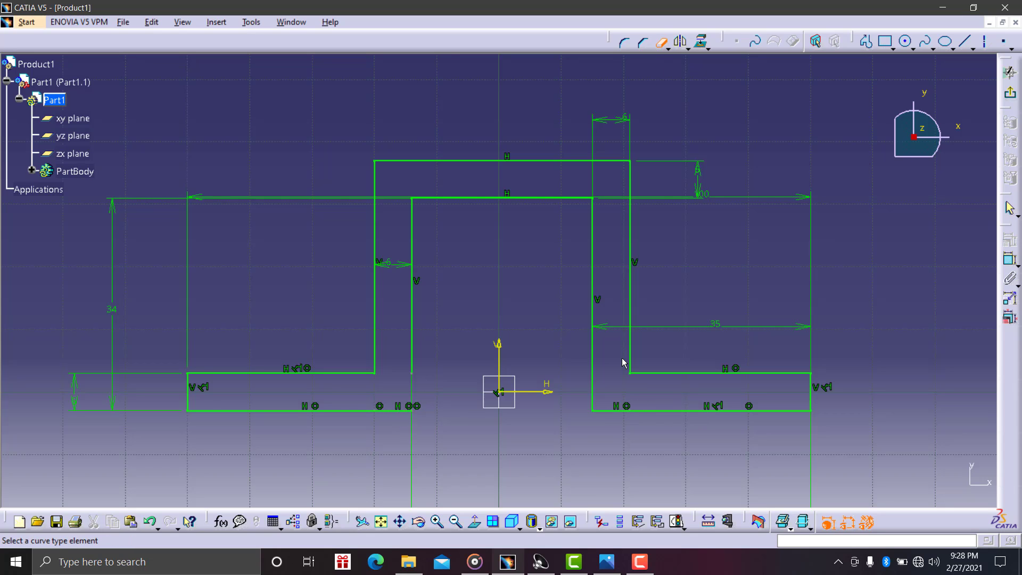
{"action": "left_click", "coordinate": [612, 409]}
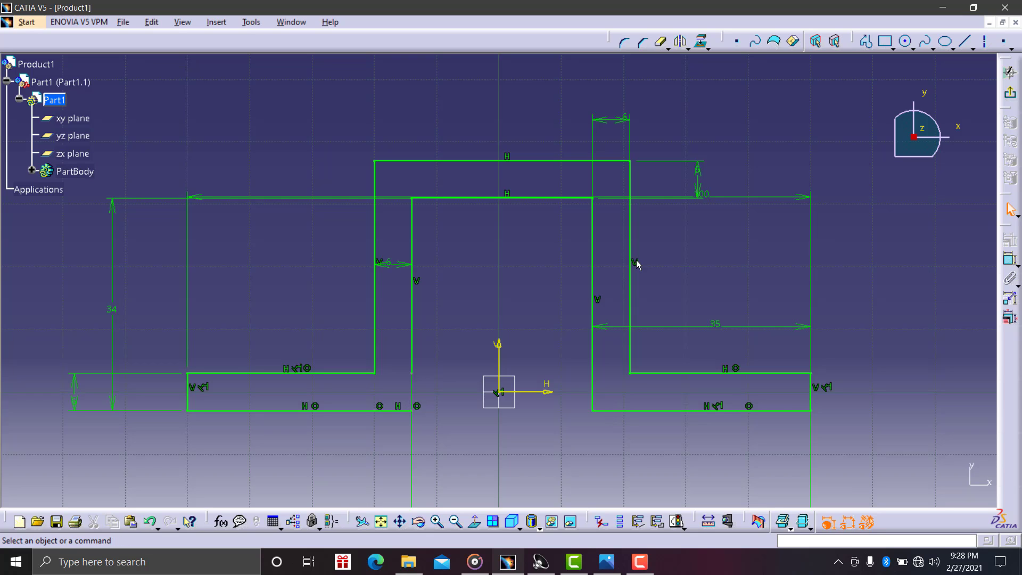
{"action": "left_click", "coordinate": [662, 42]}
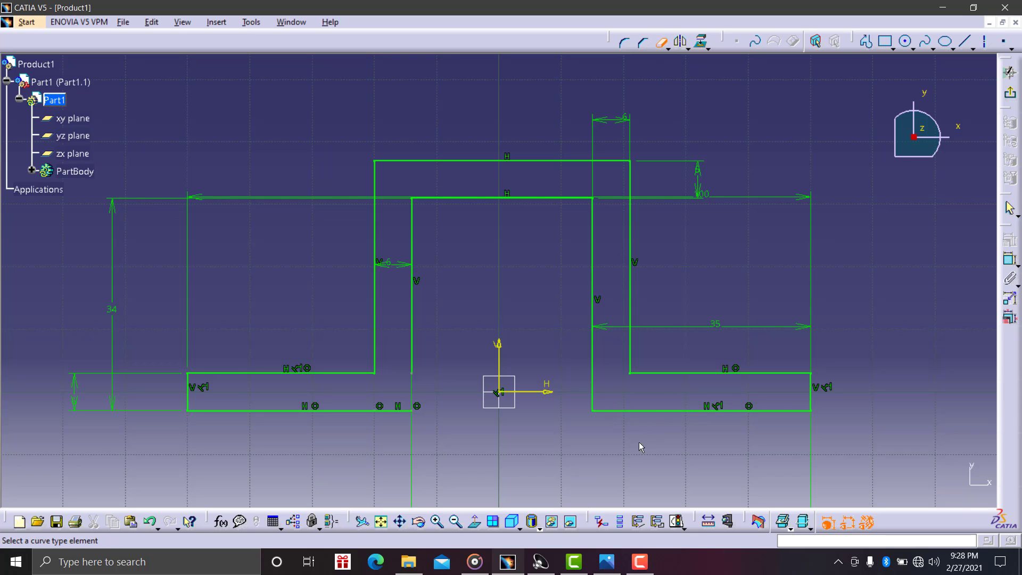
{"action": "left_click", "coordinate": [624, 411]}
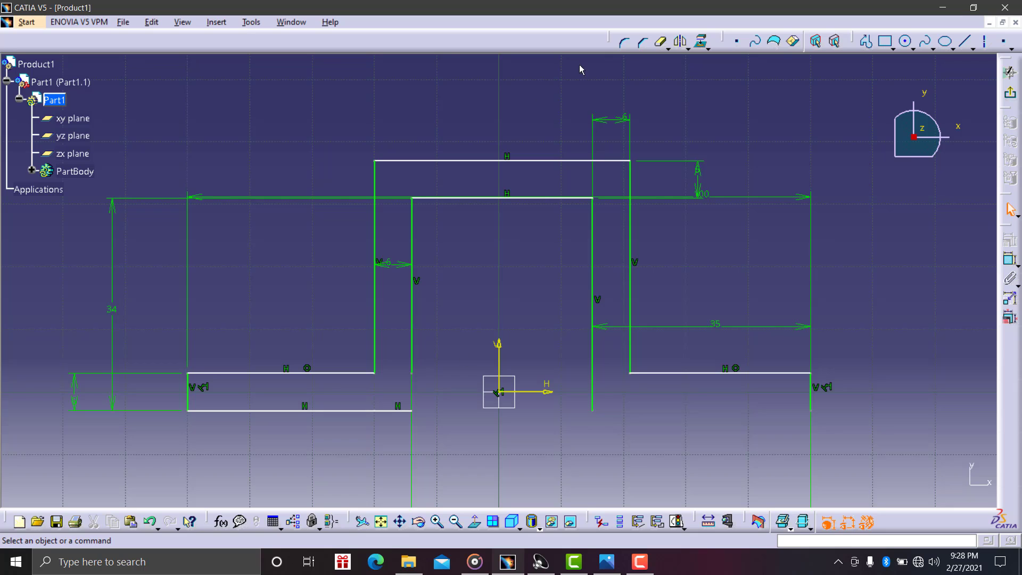
{"action": "left_click", "coordinate": [660, 46]}
{"action": "left_click", "coordinate": [339, 412]}
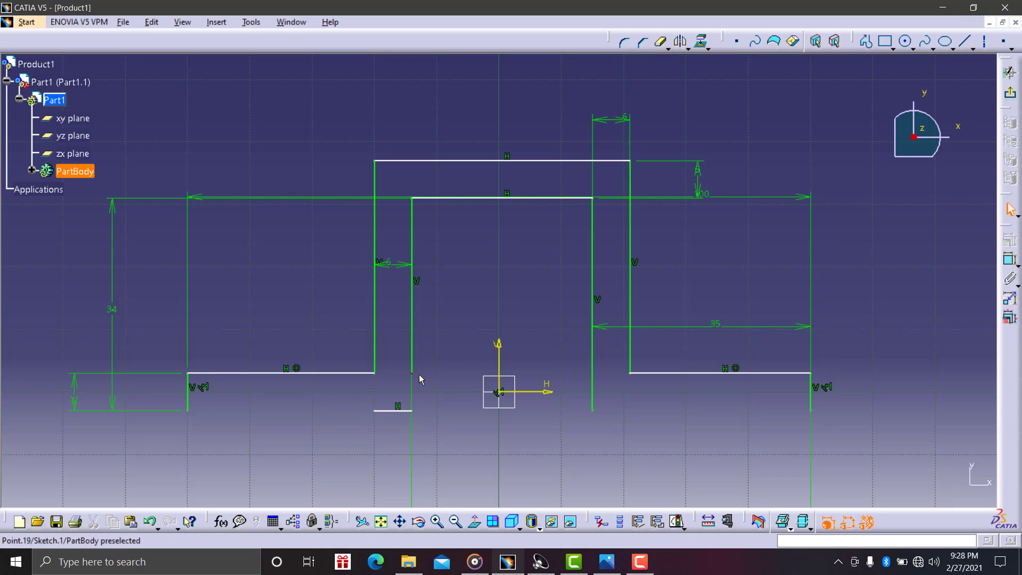
- Remove the two overlapping short lines at the lower end of the left uprights
{"action": "right_click", "coordinate": [400, 410]}
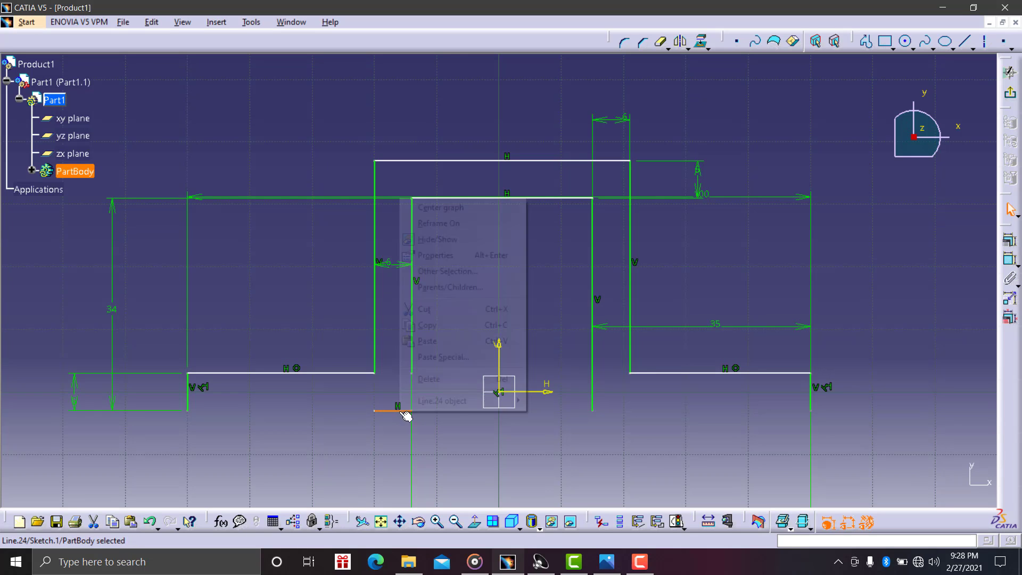
{"action": "left_click", "coordinate": [432, 310]}
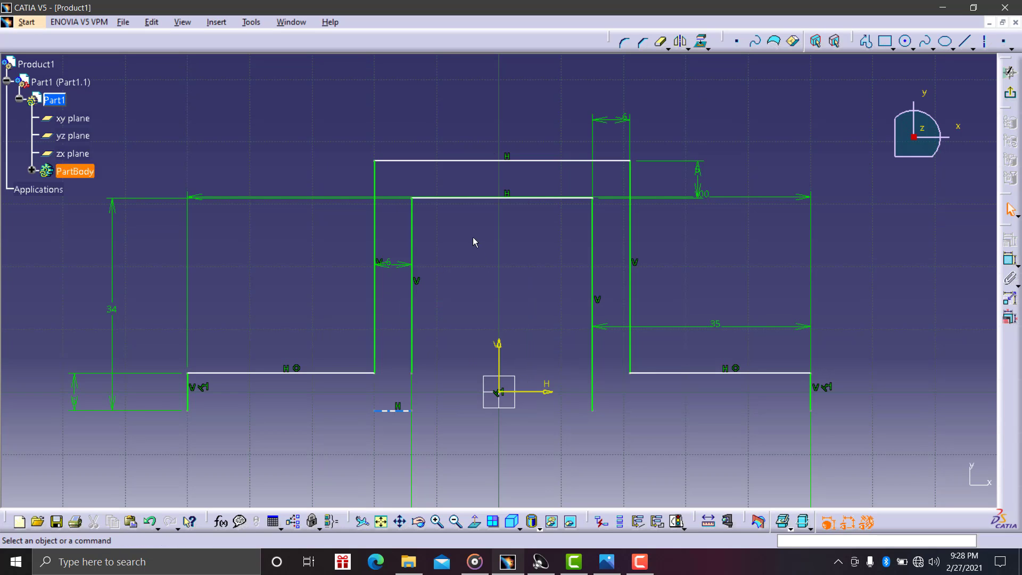
{"action": "right_click", "coordinate": [398, 412]}
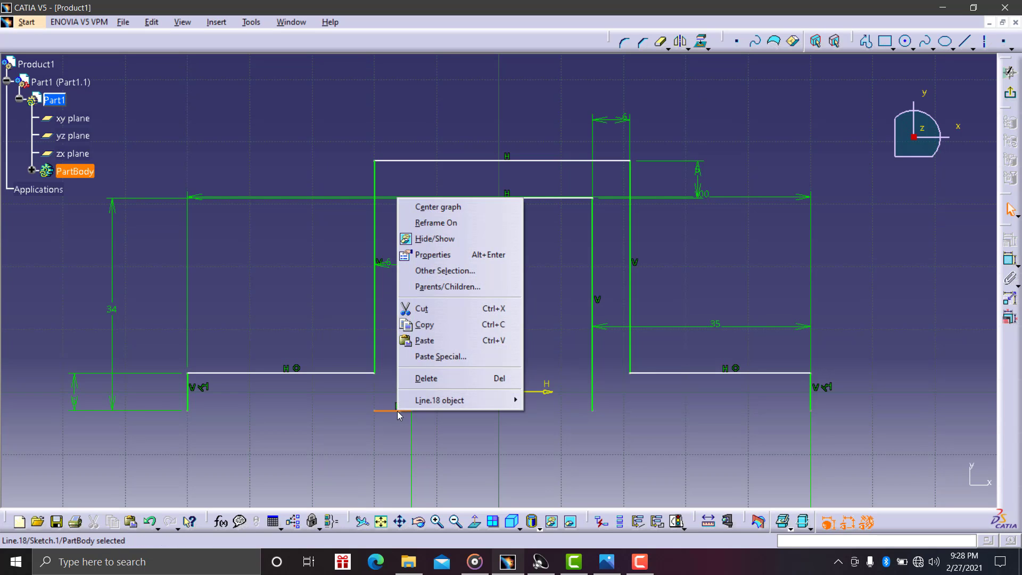
{"action": "left_click", "coordinate": [427, 378]}
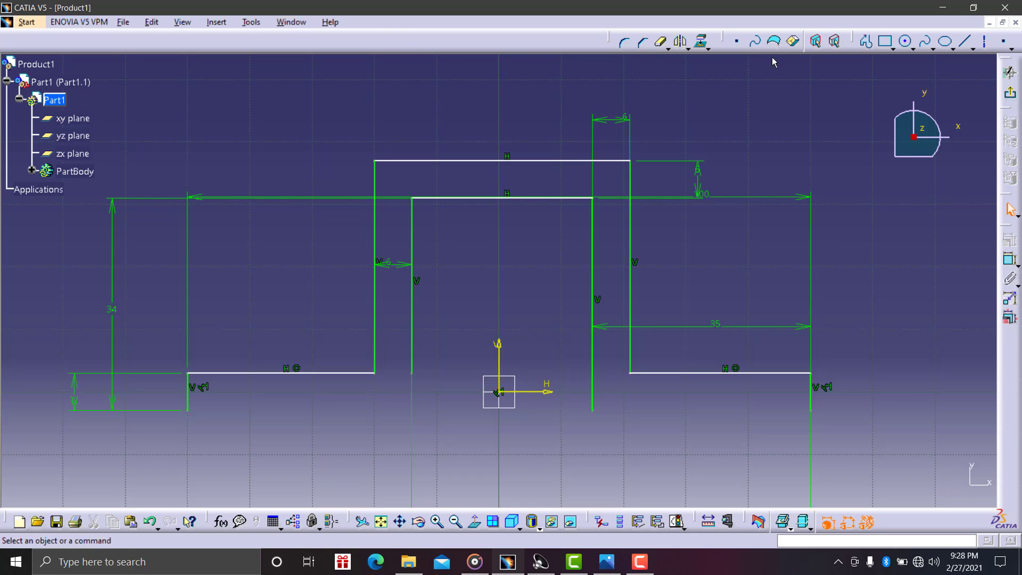
- Close the left foot with Profile lines along its lower edge and up to the inner upright's lower end
{"action": "left_click", "coordinate": [866, 41]}
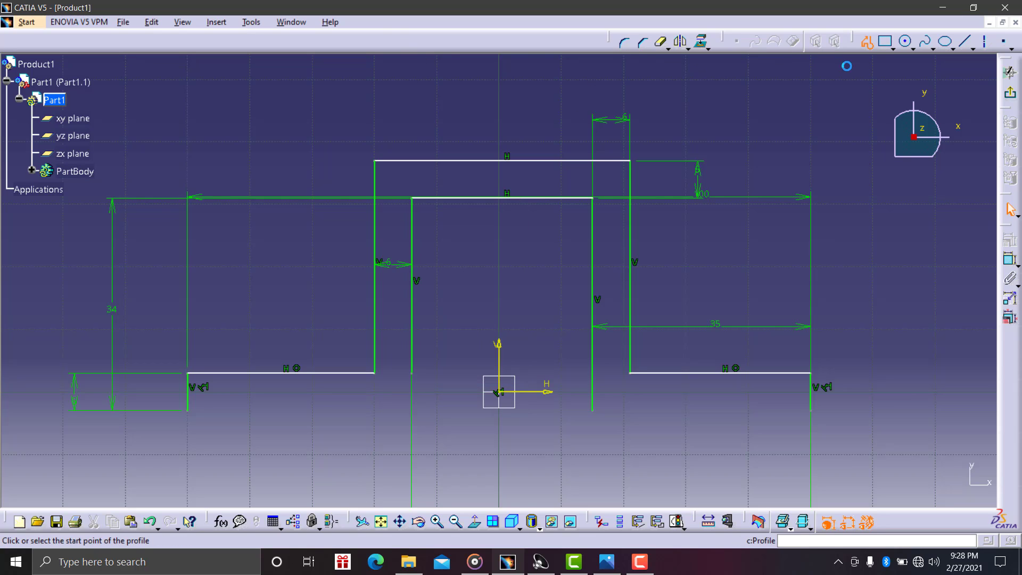
{"action": "left_click", "coordinate": [187, 410]}
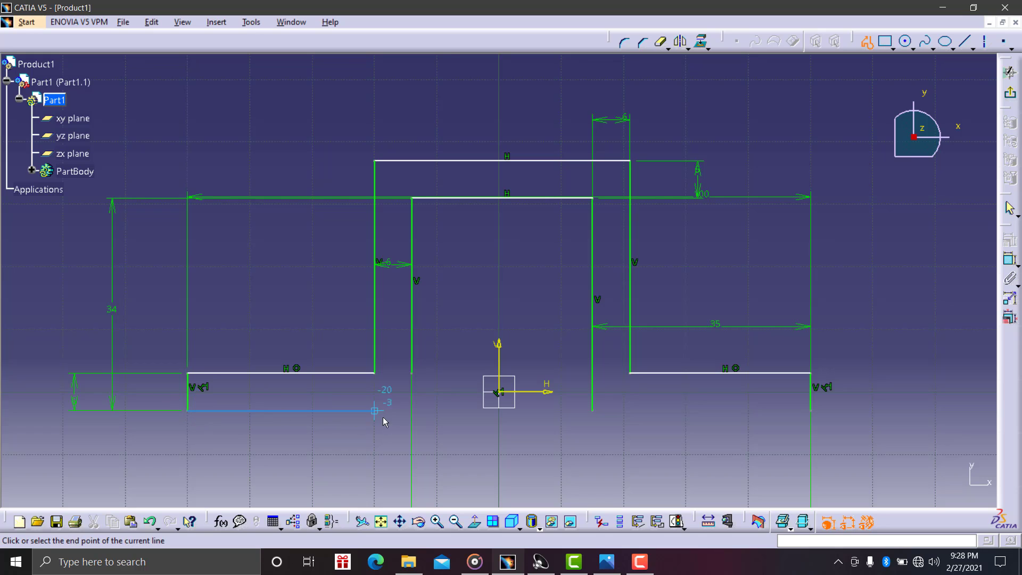
{"action": "left_click", "coordinate": [411, 411]}
{"action": "left_click", "coordinate": [414, 372]}
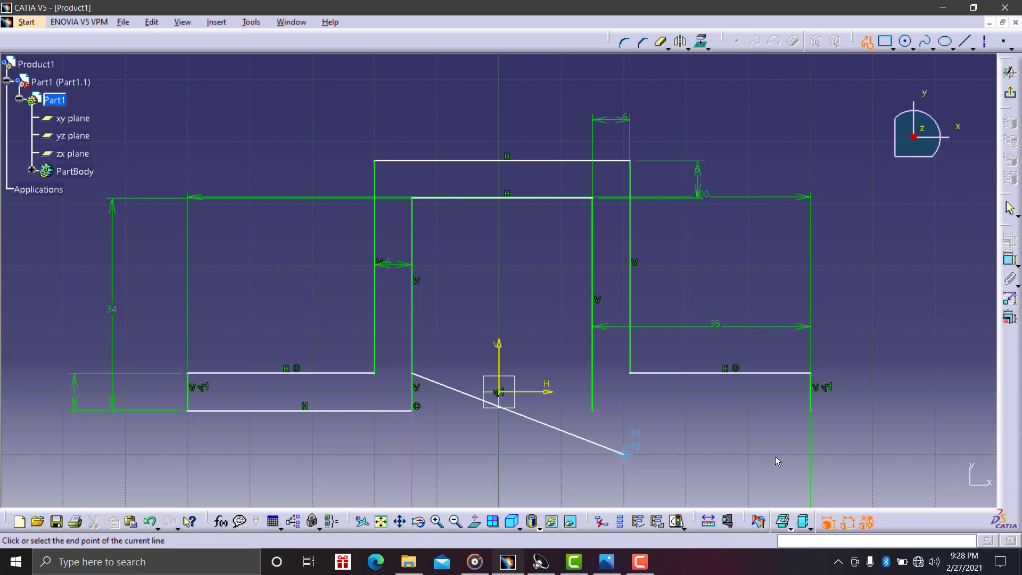
{"action": "key", "text": "Escape"}
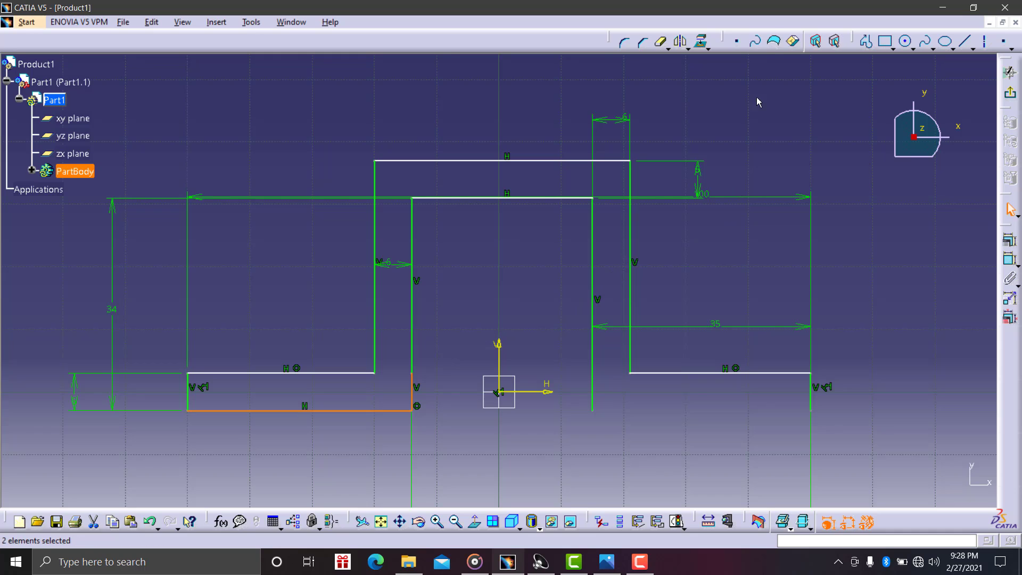
- Close the right foot with a Profile line from its outer lower corner to the inner upright's lower end
{"action": "left_click", "coordinate": [868, 43]}
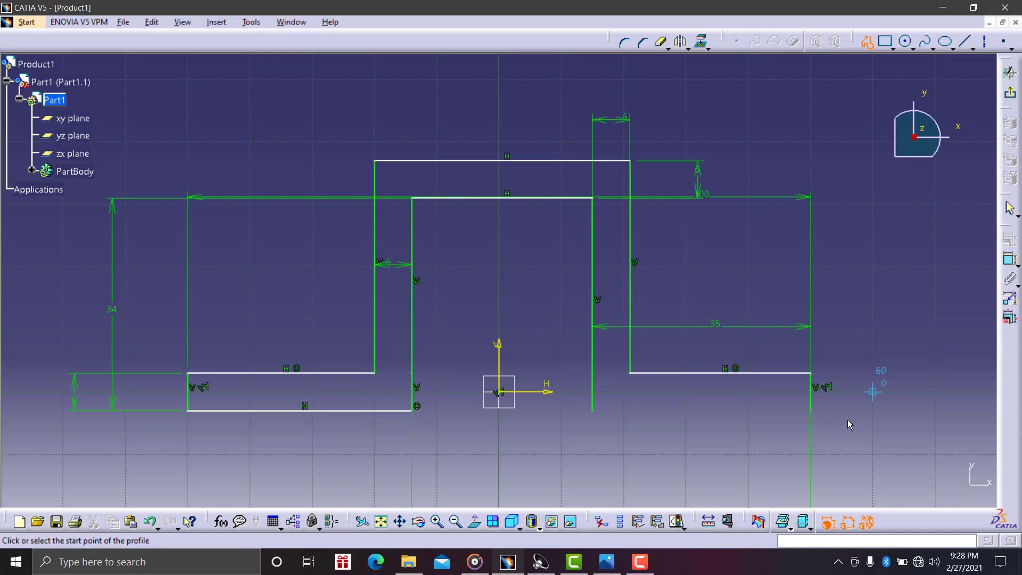
{"action": "left_click", "coordinate": [812, 413]}
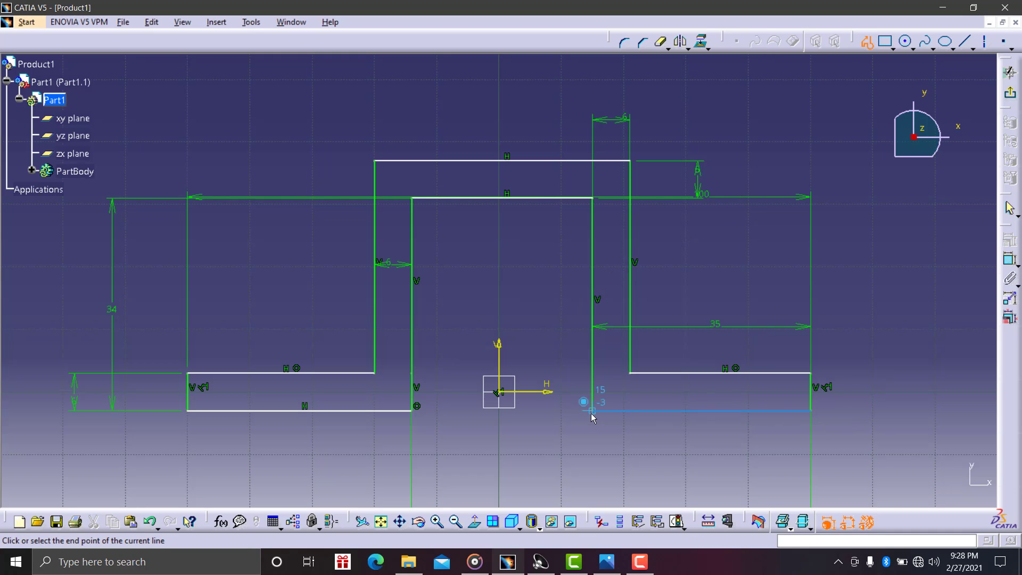
{"action": "double_click", "coordinate": [593, 411]}
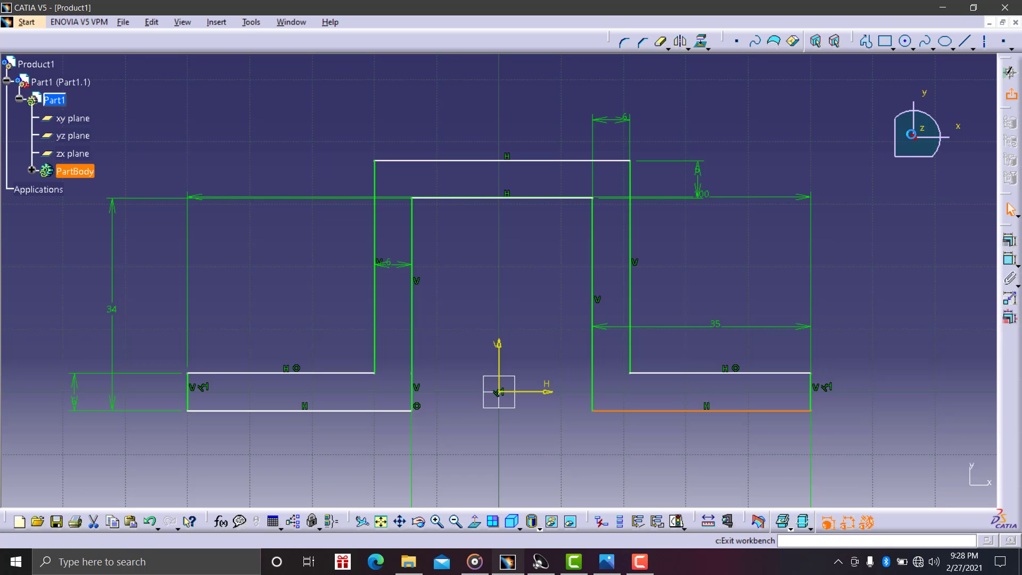
- Exit the sketch, check the bracket's width on the reference drawing, and extrude the profile as a 40 mm Pad
{"action": "left_click", "coordinate": [1010, 72]}
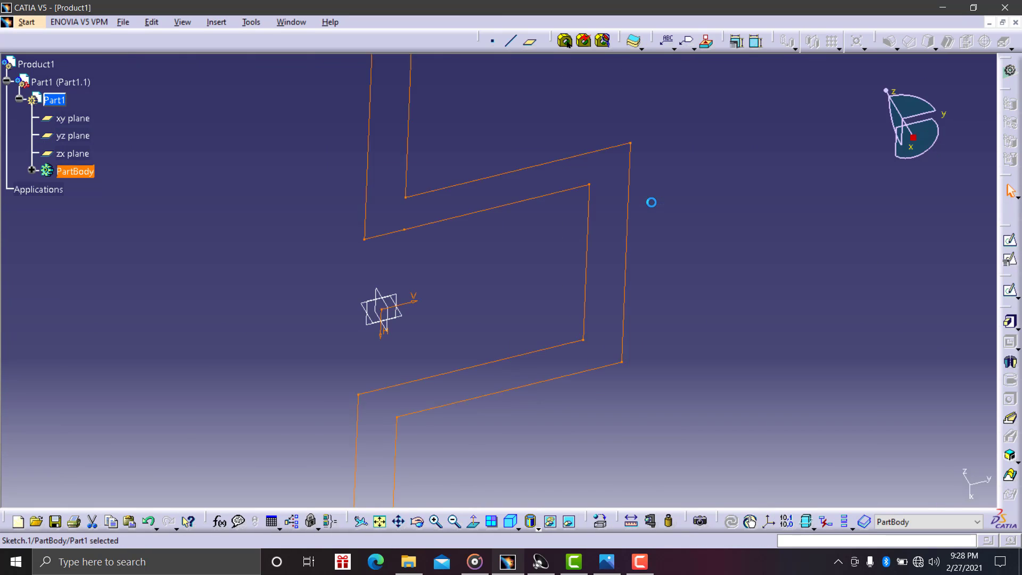
{"action": "left_click", "coordinate": [1011, 323]}
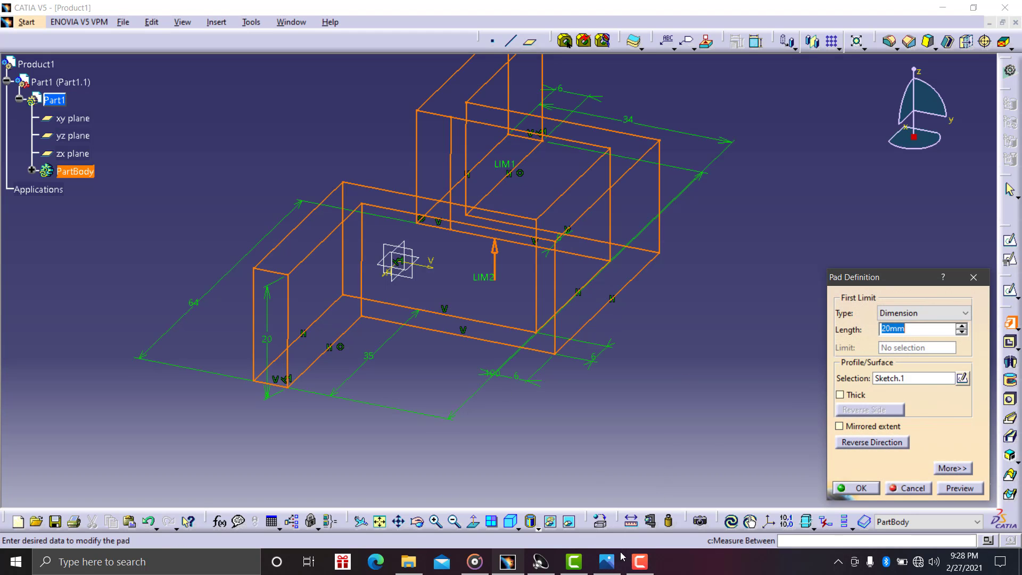
{"action": "left_click", "coordinate": [607, 561]}
{"action": "mouse_move", "coordinate": [827, 345]}
{"action": "left_mouse_down"}
{"action": "mouse_move", "coordinate": [798, 340]}
{"action": "mouse_move", "coordinate": [717, 379]}
{"action": "mouse_move", "coordinate": [684, 343]}
{"action": "left_mouse_up"}
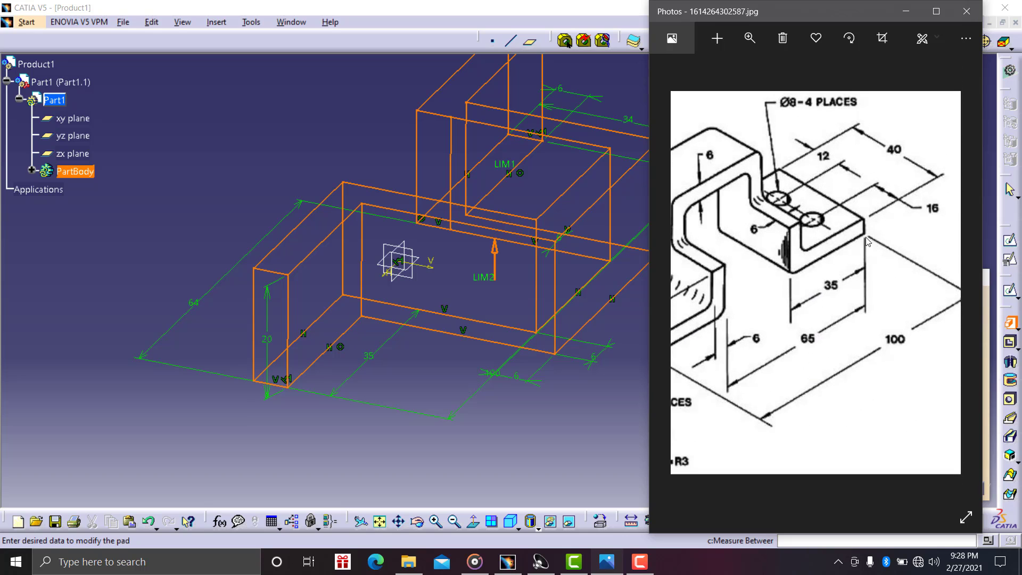
{"action": "left_click", "coordinate": [906, 12]}
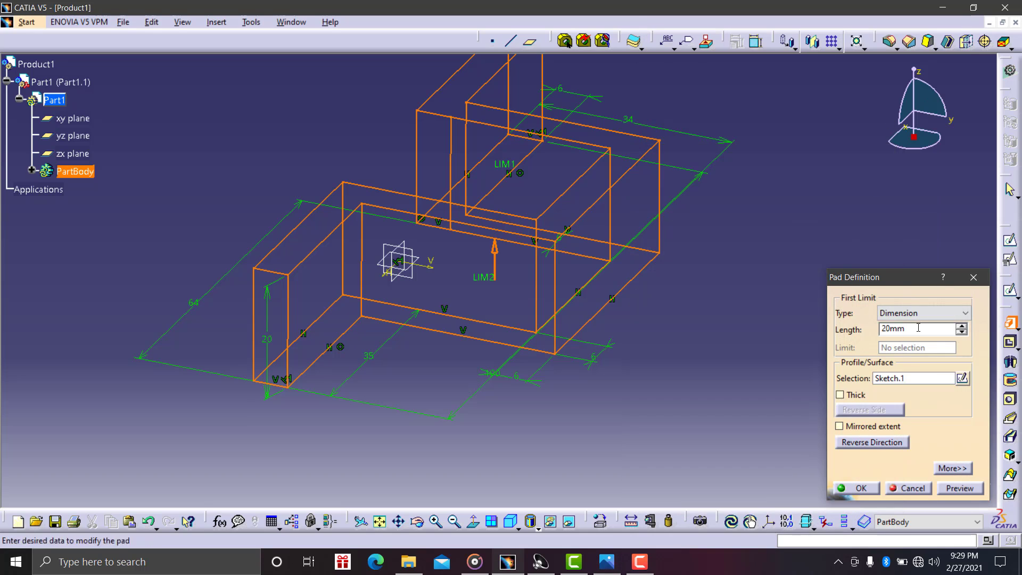
{"action": "left_click_drag", "start_coordinate": [905, 328], "coordinate": [863, 330]}
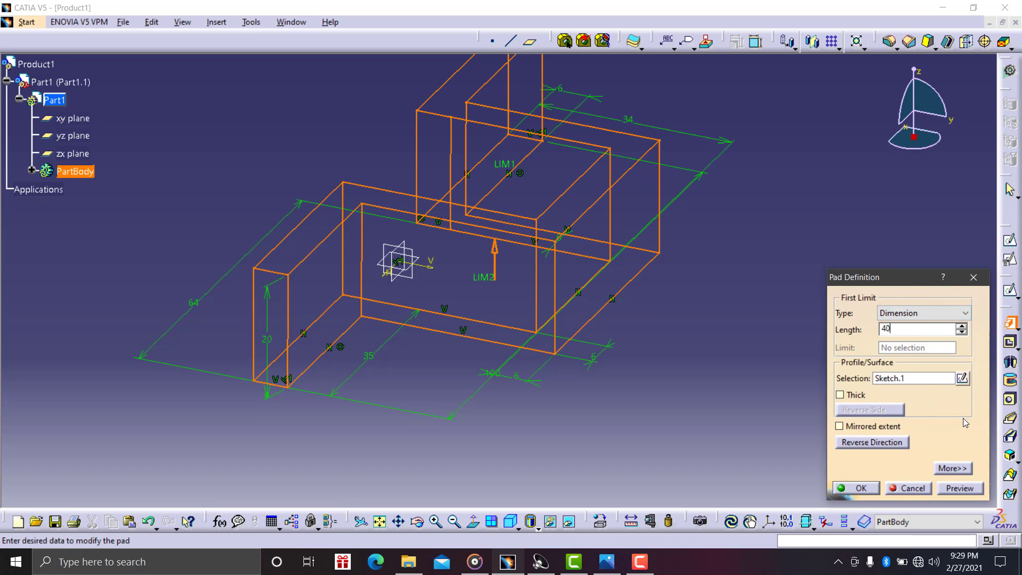
{"action": "left_click", "coordinate": [861, 488]}
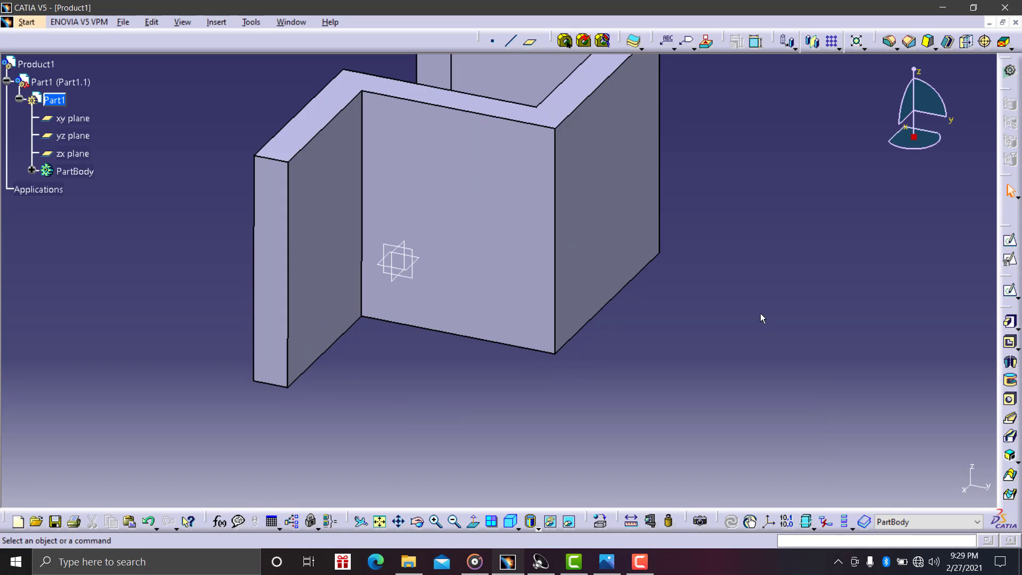
{"action": "middle_click_drag", "start_coordinate": [760, 313], "coordinate": [723, 383]}
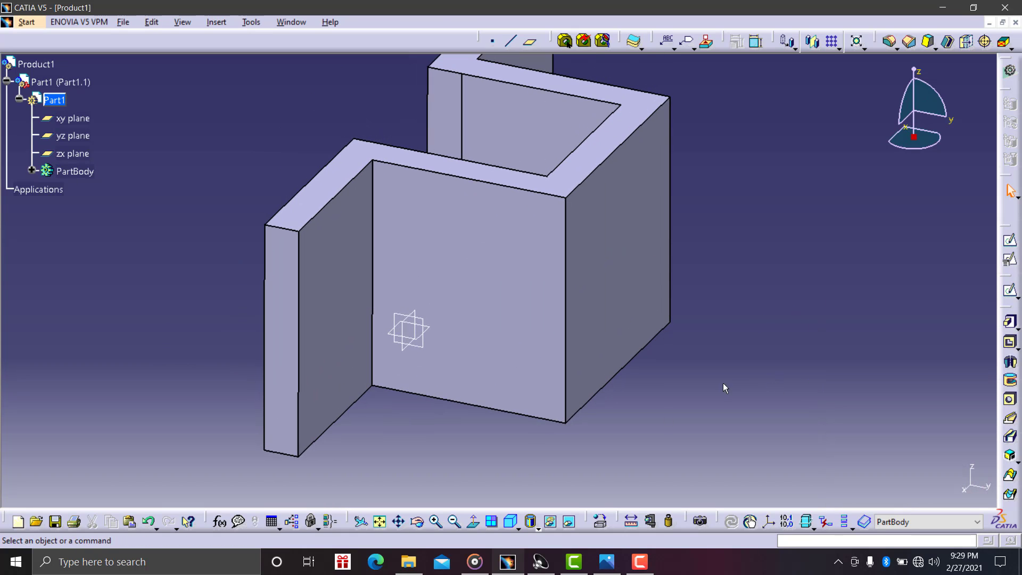
- Start a sketch on the outer face of the bracket's upright and project the face's vertical edge beside the top plate
{"action": "left_click", "coordinate": [417, 522]}
{"action": "left_click_drag", "start_coordinate": [521, 395], "coordinate": [548, 346]}
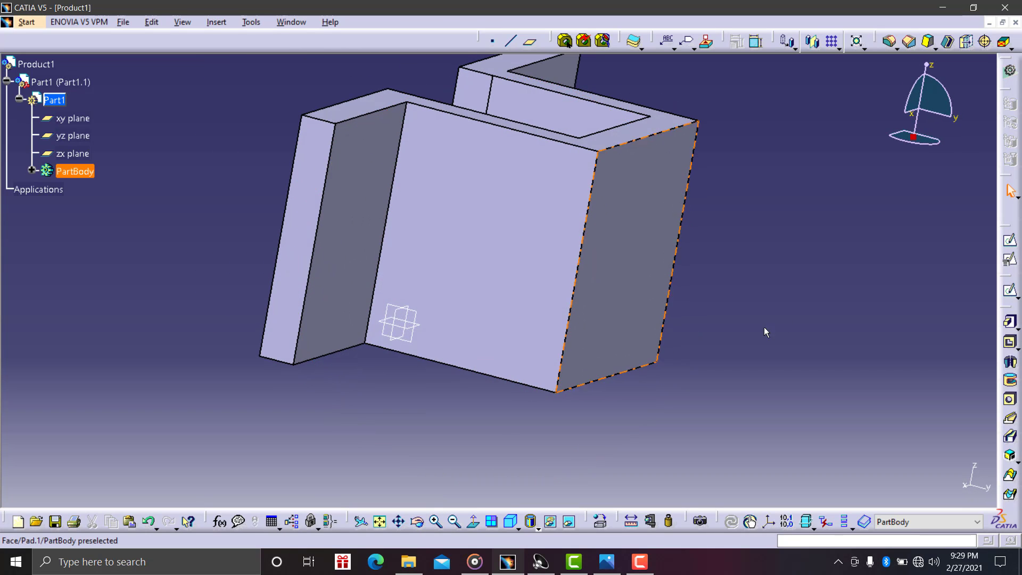
{"action": "left_click", "coordinate": [546, 344]}
{"action": "left_click", "coordinate": [1010, 290]}
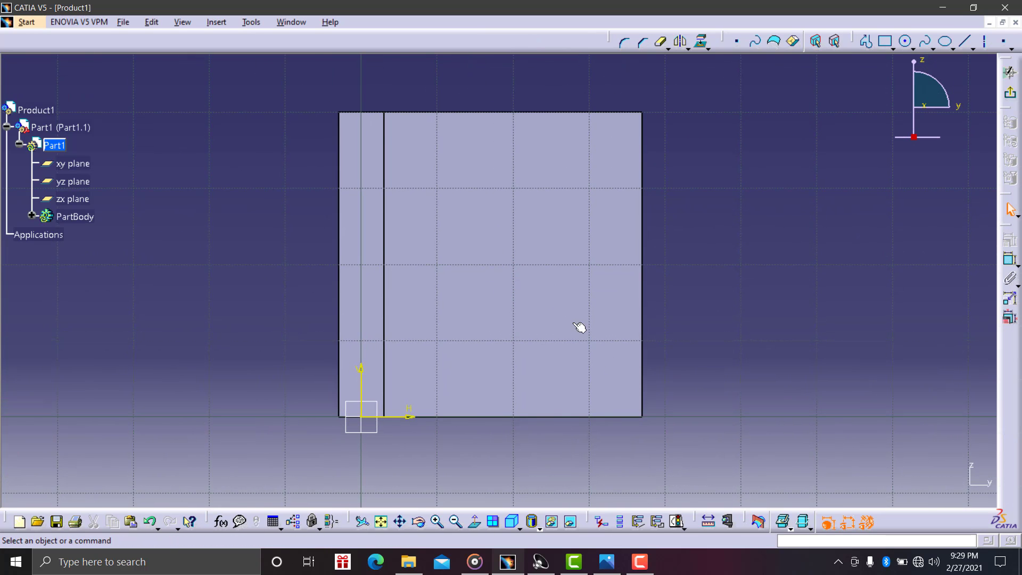
{"action": "left_click", "coordinate": [642, 298]}
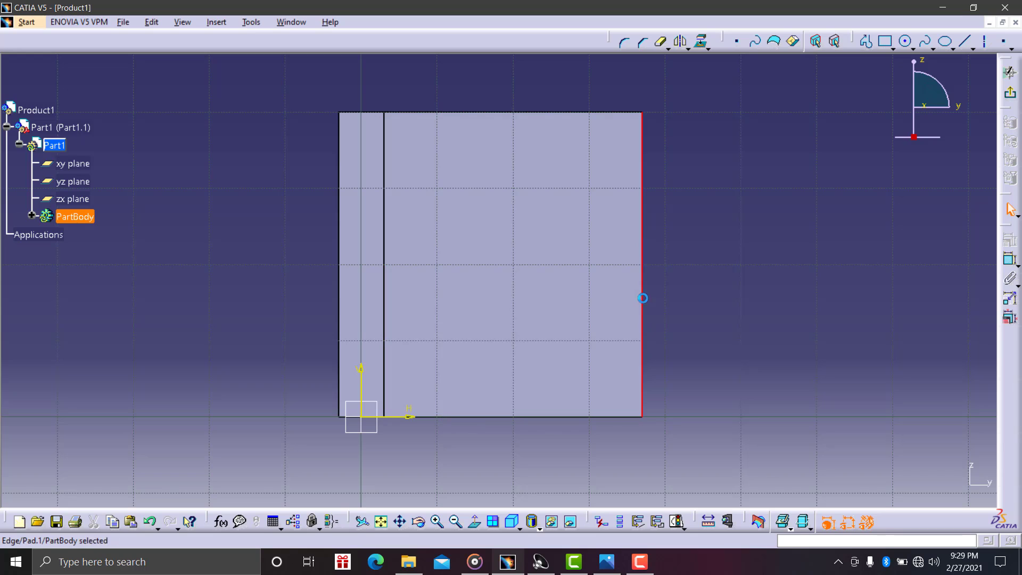
{"action": "left_click", "coordinate": [701, 43]}
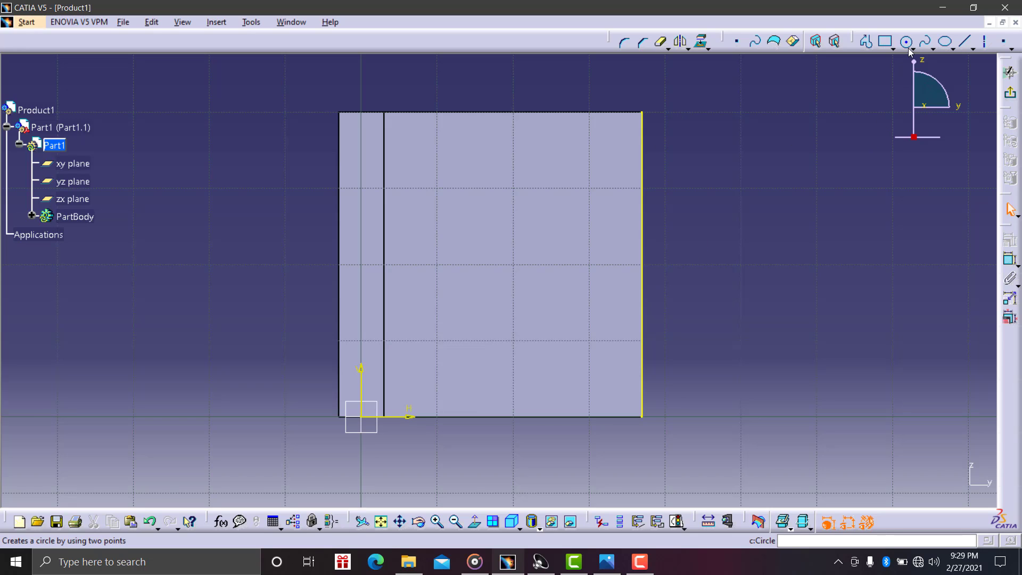
- Draw a rectangle about 20 mm high on the upright's face, starting from the lower corner on the projected edge
{"action": "left_click", "coordinate": [885, 42]}
{"action": "left_click", "coordinate": [884, 43]}
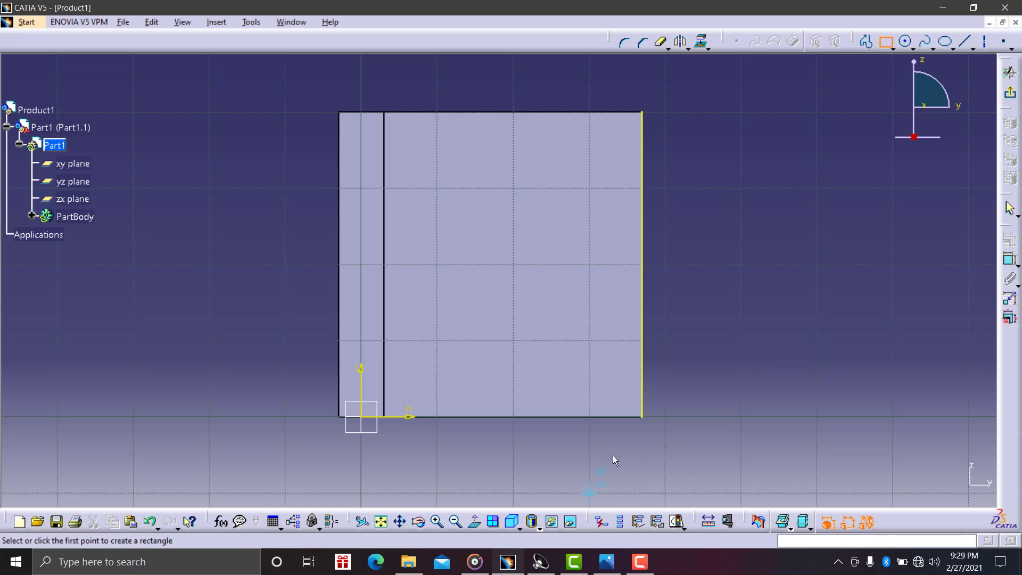
{"action": "left_click", "coordinate": [643, 416]}
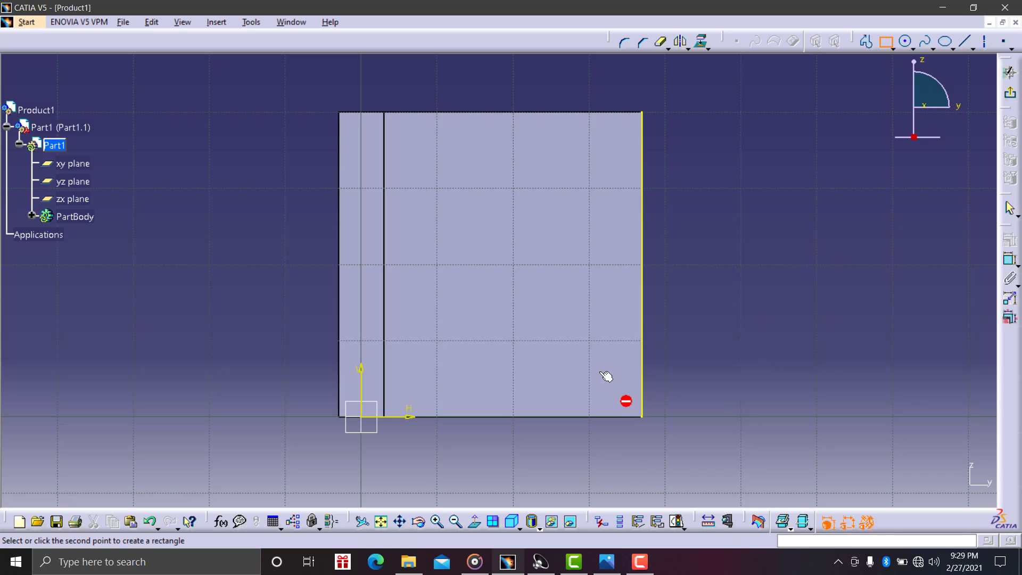
{"action": "left_click", "coordinate": [466, 264]}
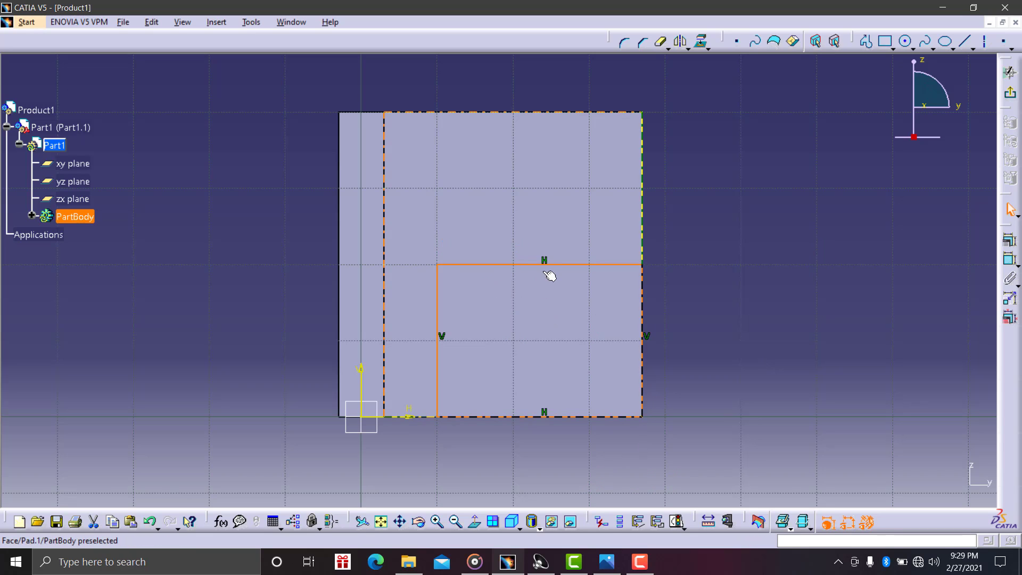
{"action": "left_click", "coordinate": [918, 298]}
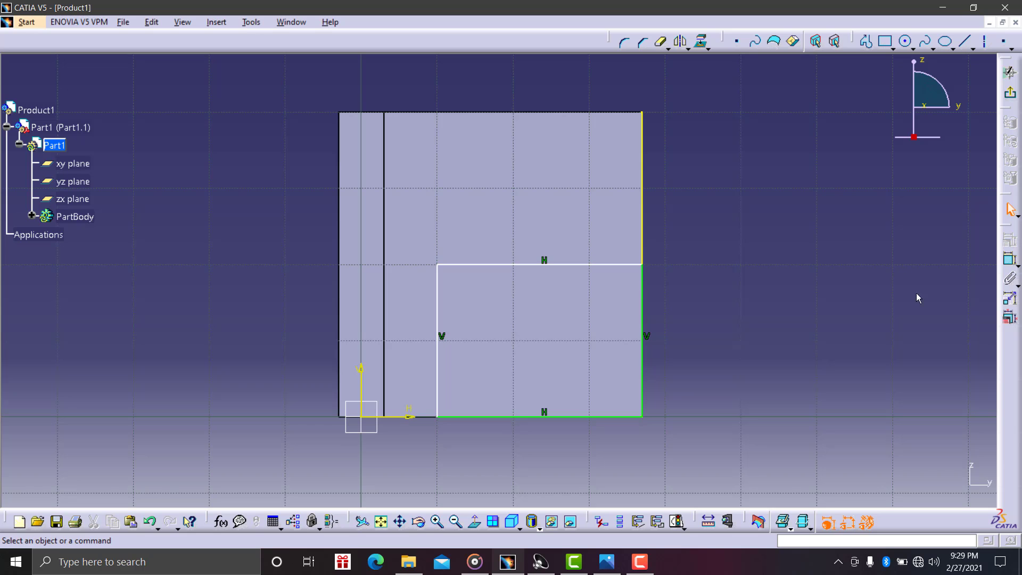
- Check the cut-out dimensions on the reference drawing and constrain the rectangle's height to 20 mm
{"action": "left_click", "coordinate": [607, 562]}
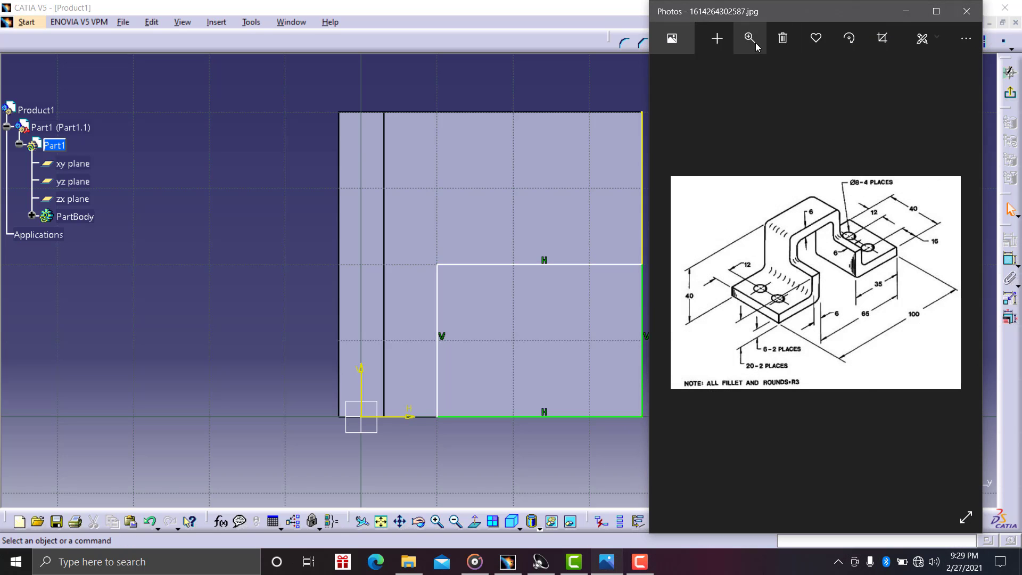
{"action": "left_click", "coordinate": [750, 38]}
{"action": "scroll", "coordinate": [851, 380], "scroll_direction": "up", "scroll_amount": 4}
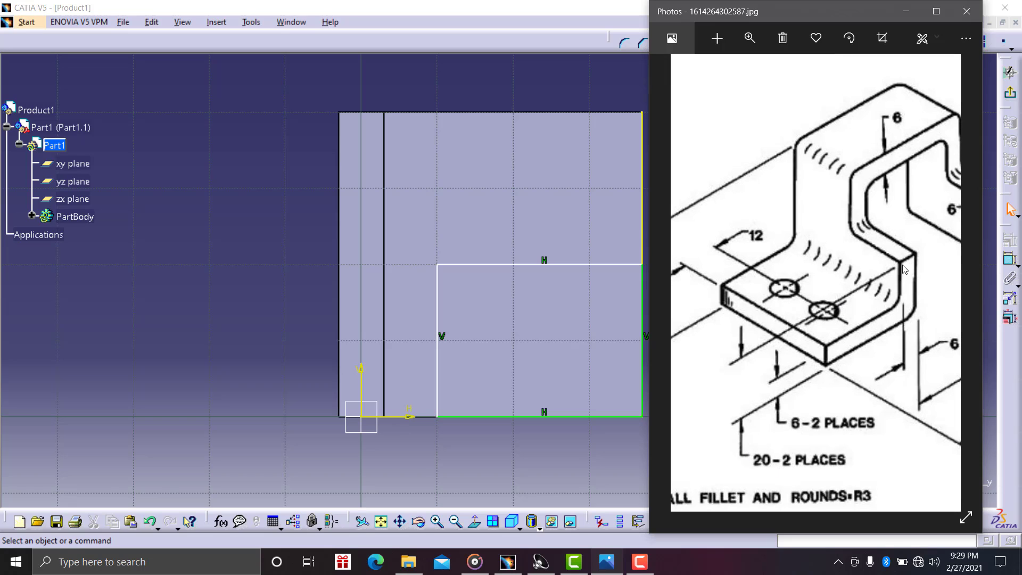
{"action": "mouse_move", "coordinate": [902, 264]}
{"action": "left_mouse_down"}
{"action": "mouse_move", "coordinate": [838, 263]}
{"action": "mouse_move", "coordinate": [831, 239]}
{"action": "mouse_move", "coordinate": [774, 238]}
{"action": "left_mouse_up"}
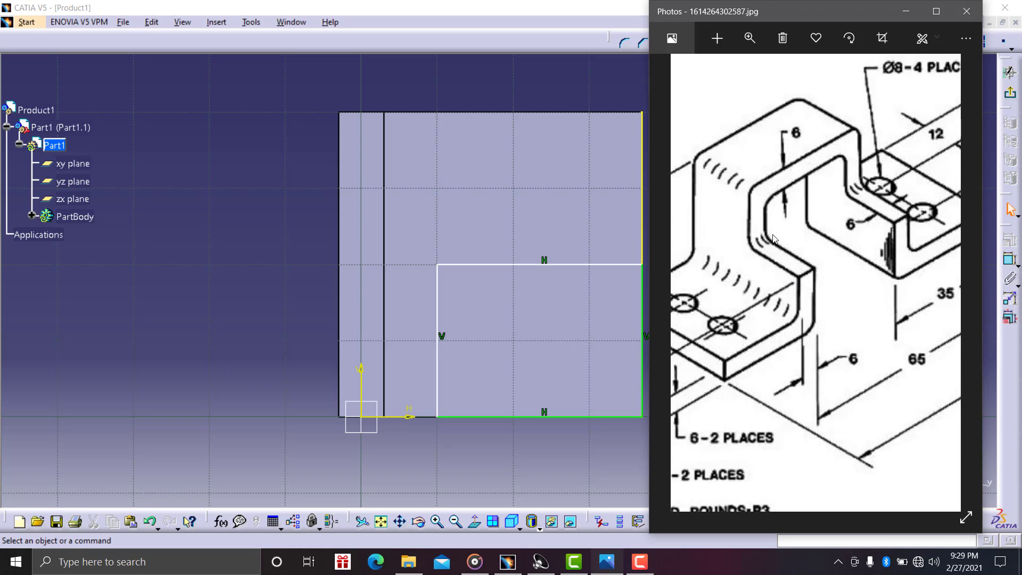
{"action": "left_click_drag", "start_coordinate": [830, 209], "coordinate": [729, 286]}
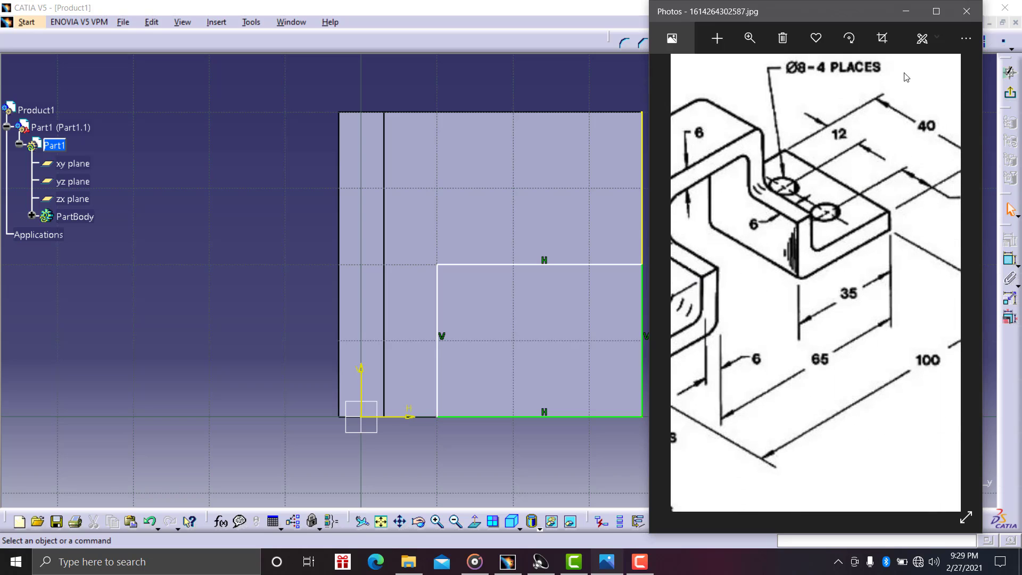
{"action": "left_click", "coordinate": [905, 11]}
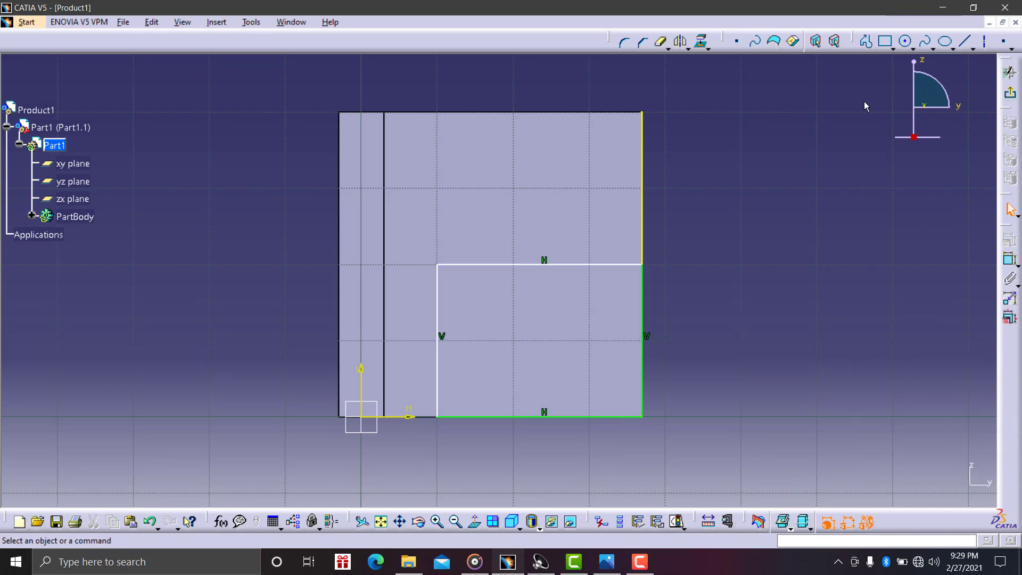
{"action": "left_click", "coordinate": [1011, 261]}
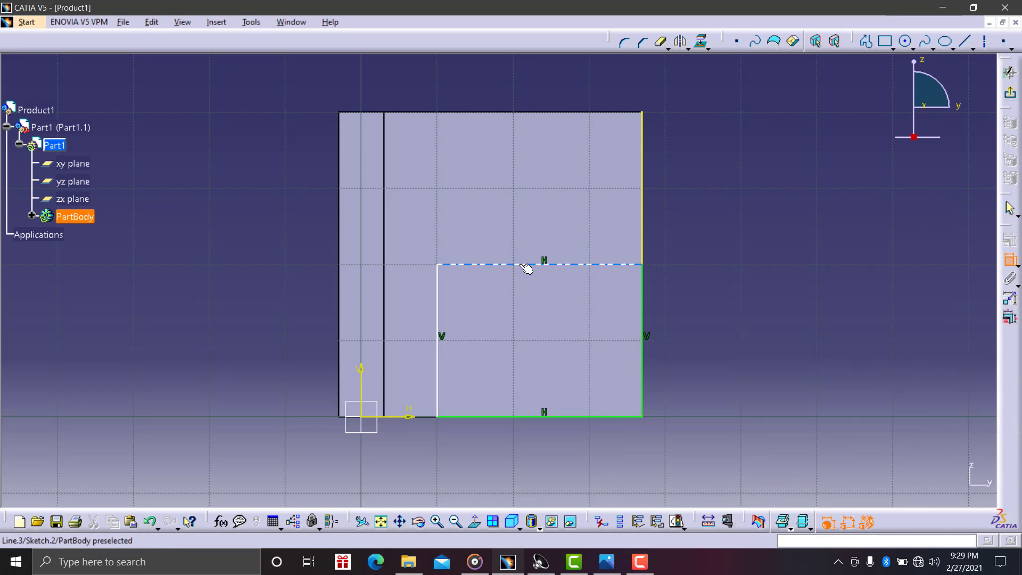
{"action": "left_click", "coordinate": [556, 417]}
{"action": "left_click", "coordinate": [563, 419]}
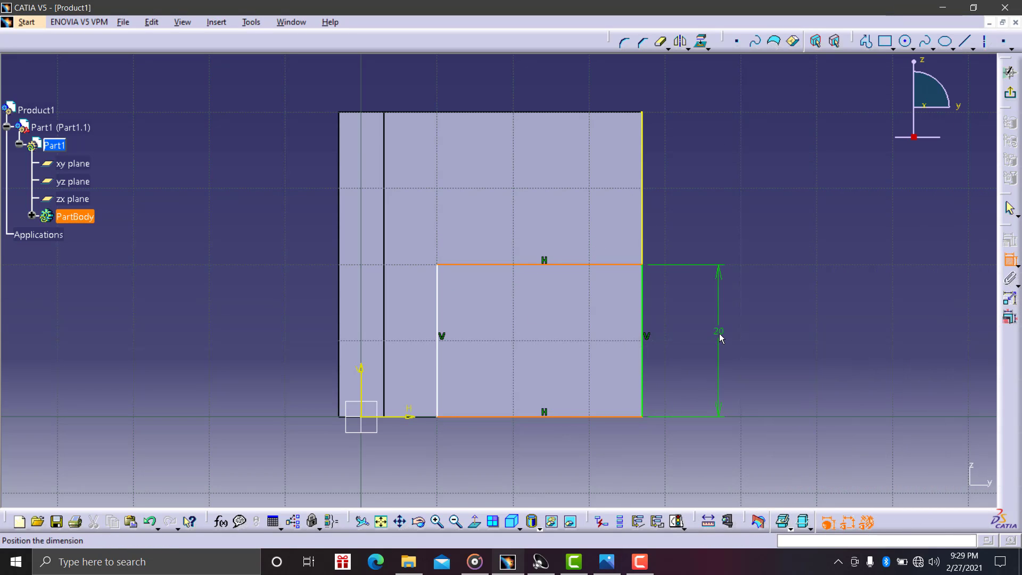
{"action": "left_click", "coordinate": [721, 338]}
{"action": "double_click", "coordinate": [725, 338]}
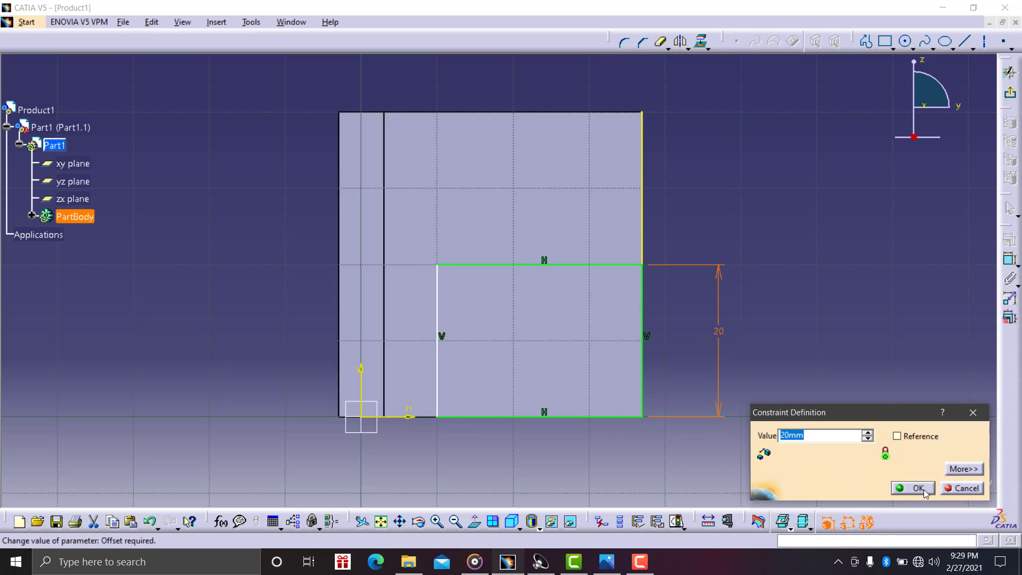
{"action": "left_click", "coordinate": [905, 486]}
- Constrain the rectangle's inner vertical side to 20 mm from the upright's opposite edge
{"action": "left_click", "coordinate": [1010, 259]}
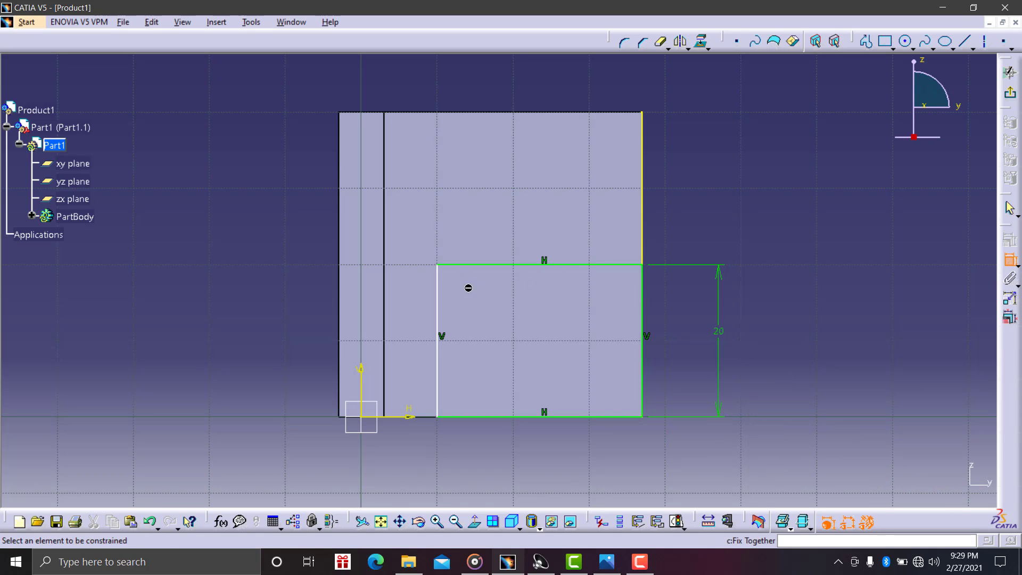
{"action": "left_click", "coordinate": [438, 305]}
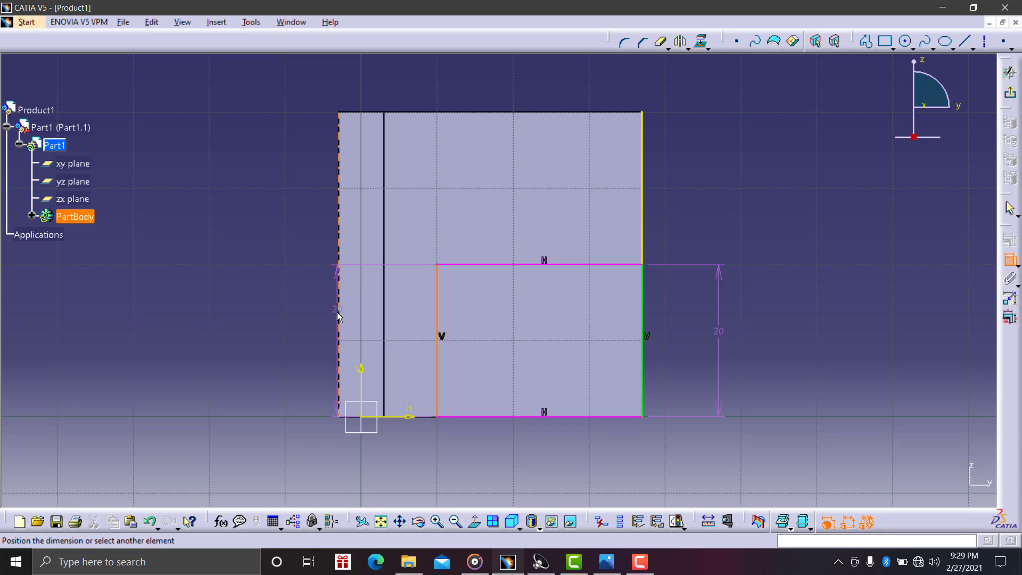
{"action": "left_click", "coordinate": [339, 331]}
{"action": "left_click", "coordinate": [378, 75]}
{"action": "double_click", "coordinate": [375, 73]}
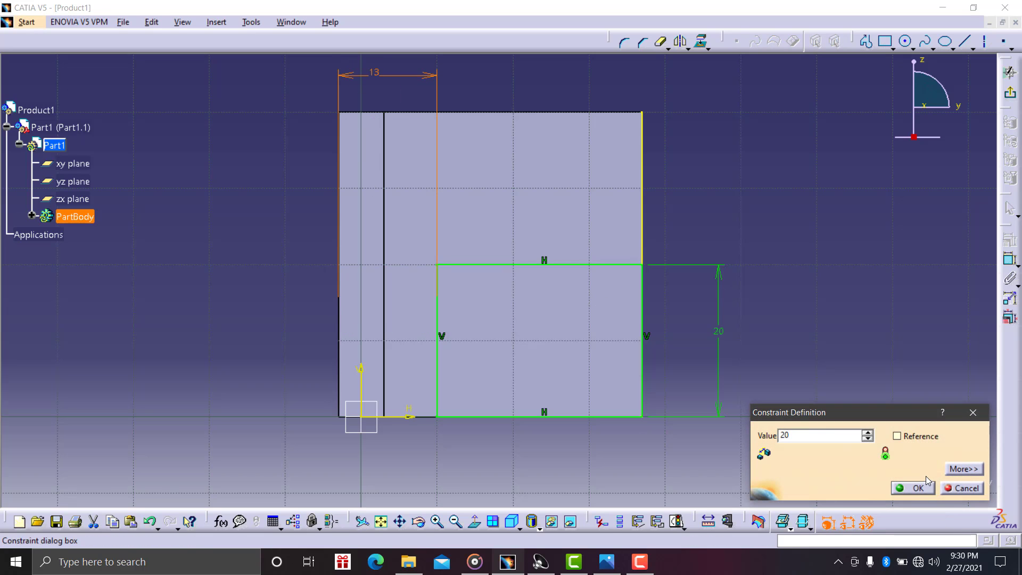
{"action": "key", "text": "Return"}
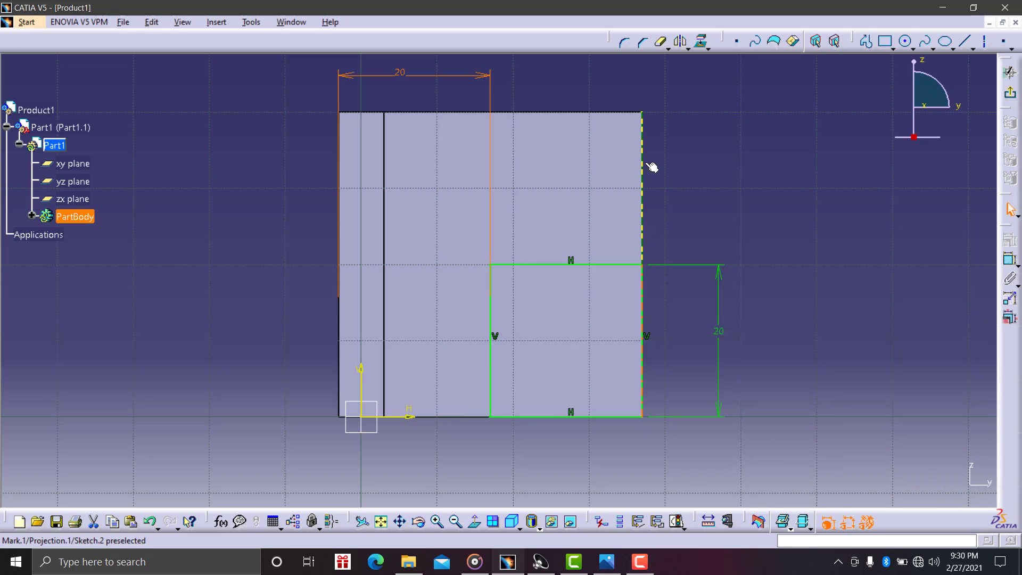
- Delete the projected edge from the sketch, exit it, and cut the rectangle through the uprights as a 40 mm deep Pocket
{"action": "right_click", "coordinate": [646, 139]}
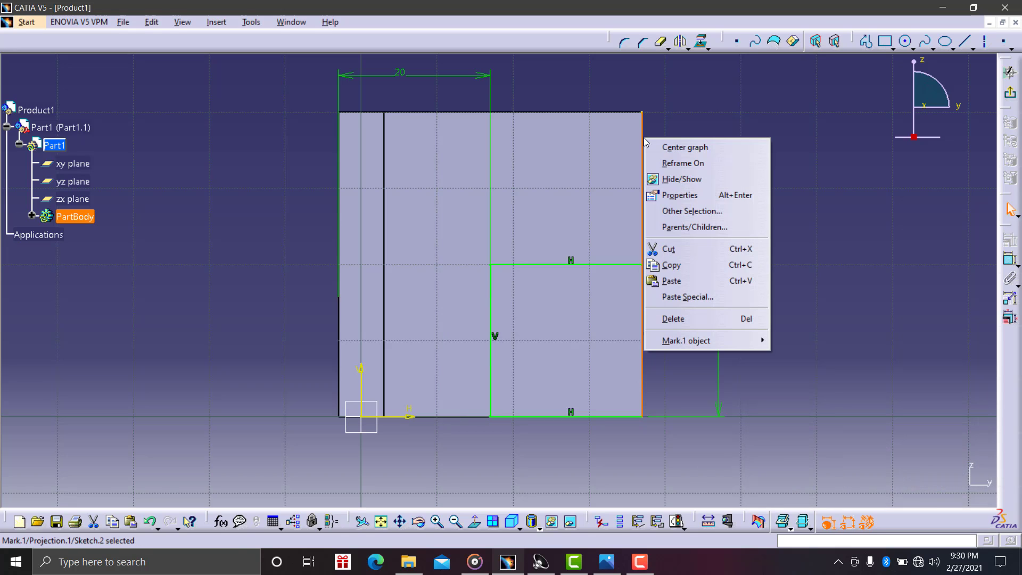
{"action": "left_click", "coordinate": [678, 320]}
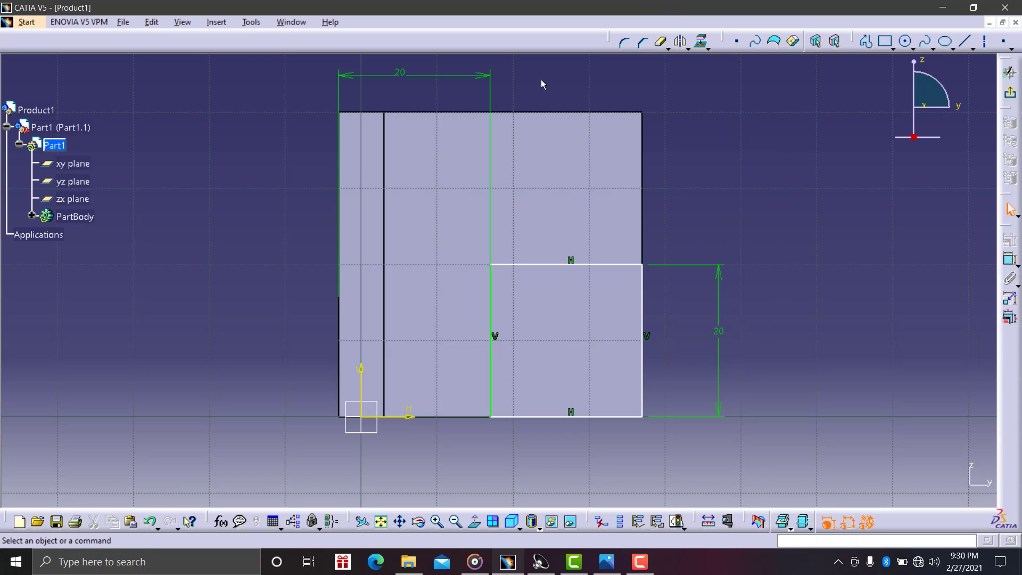
{"action": "left_click", "coordinate": [1010, 93]}
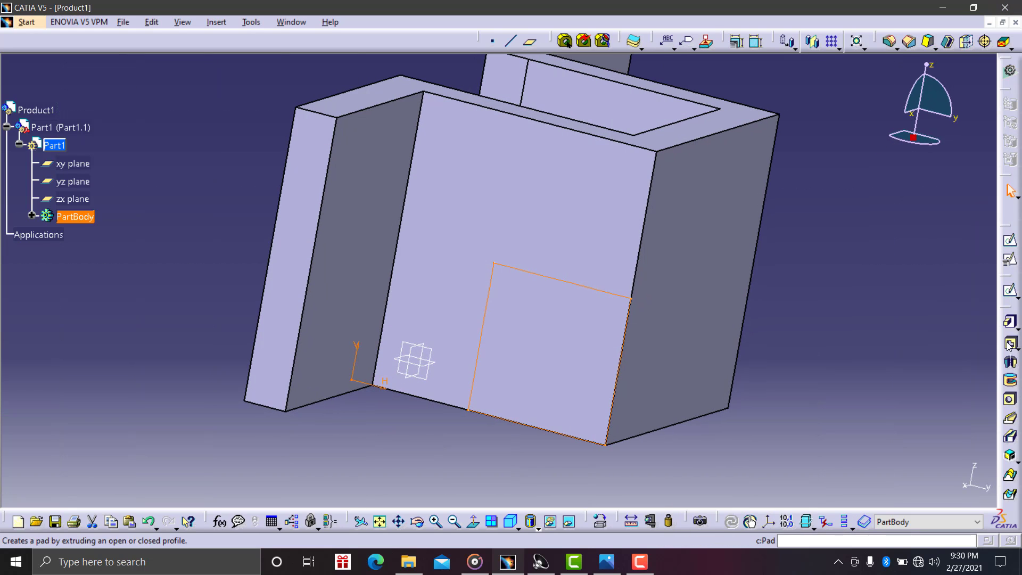
{"action": "left_click", "coordinate": [1010, 345]}
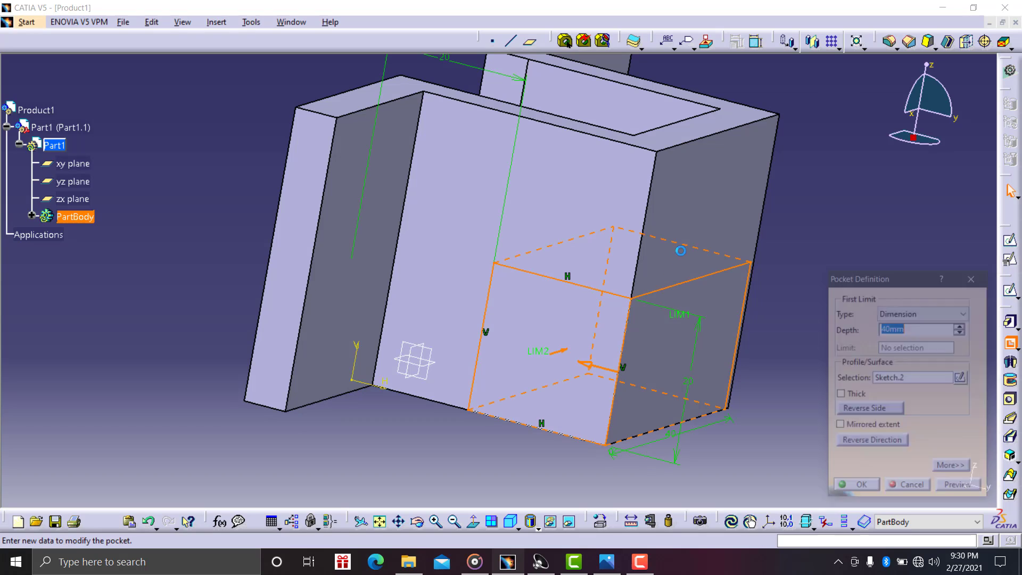
{"action": "left_click", "coordinate": [863, 489]}
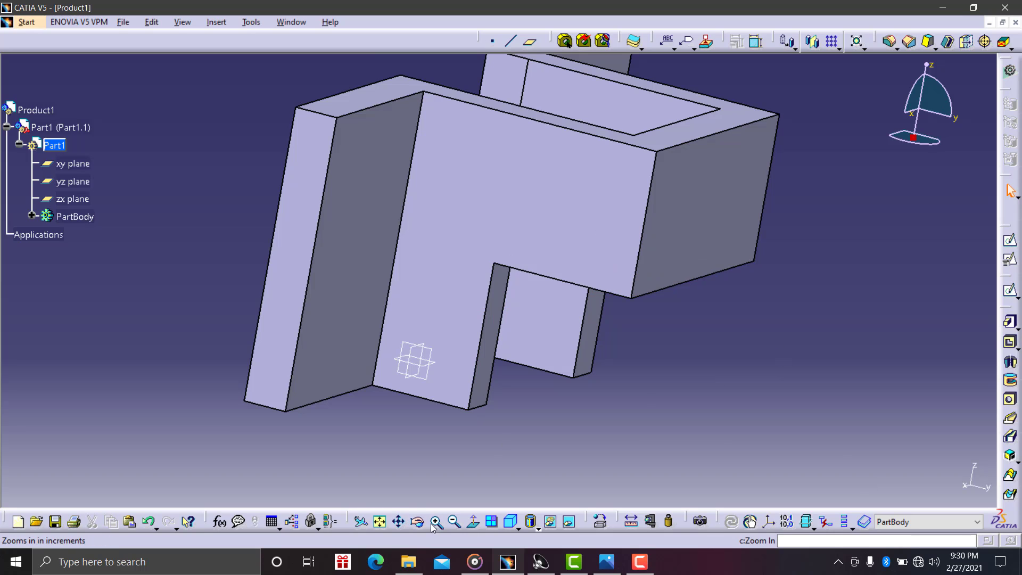
- Check the foot holes on the reference drawing and start a sketch on the flat inner face of one foot
{"action": "middle_click_drag", "start_coordinate": [540, 310], "coordinate": [378, 189]}
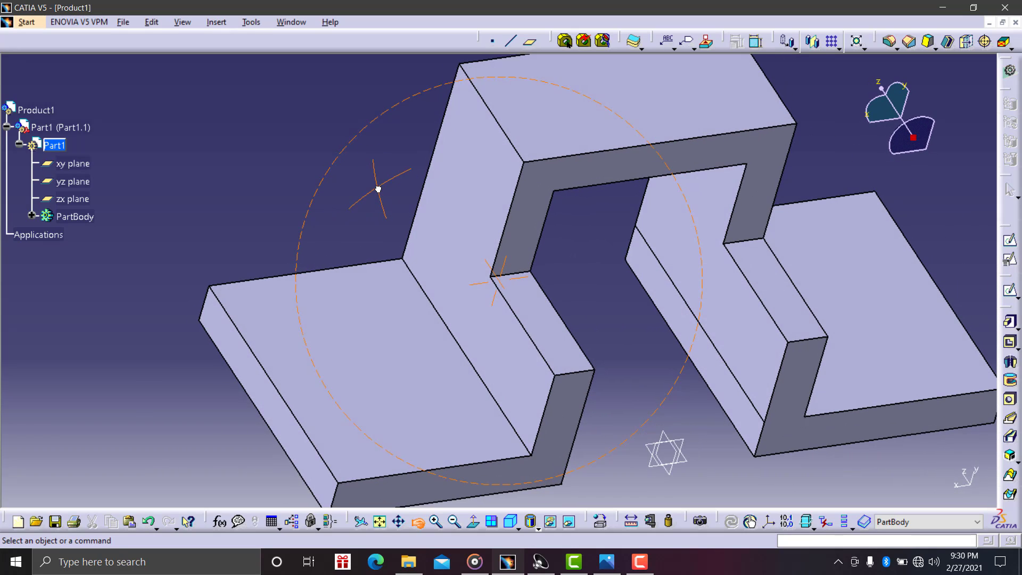
{"action": "left_click", "coordinate": [618, 562]}
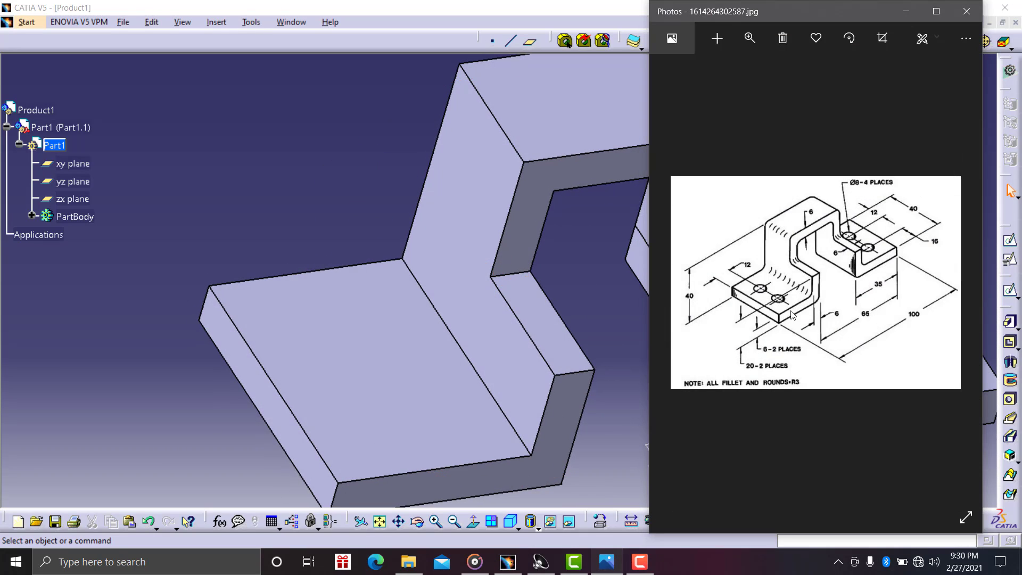
{"action": "left_click", "coordinate": [360, 345]}
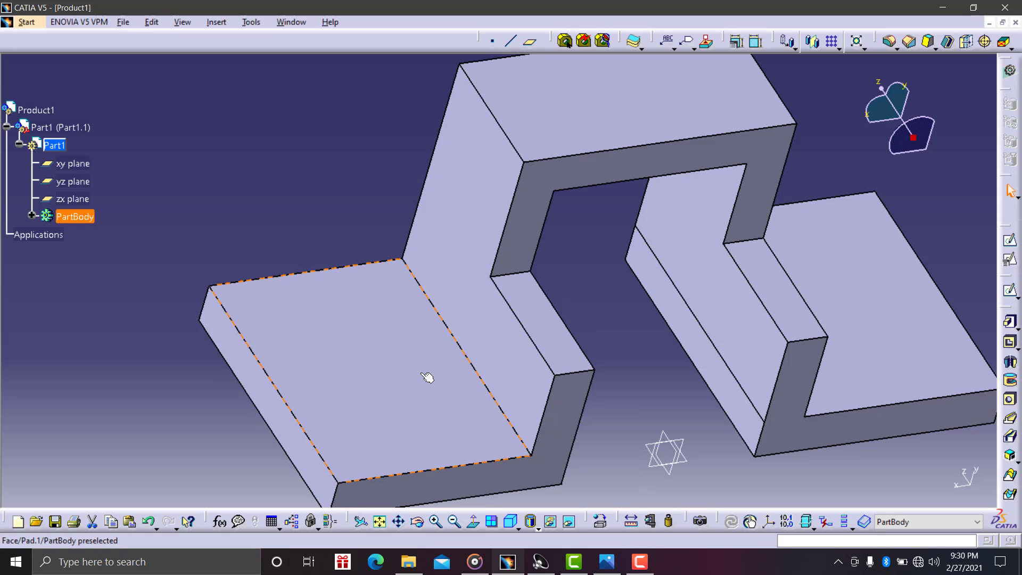
{"action": "left_click", "coordinate": [1010, 293]}
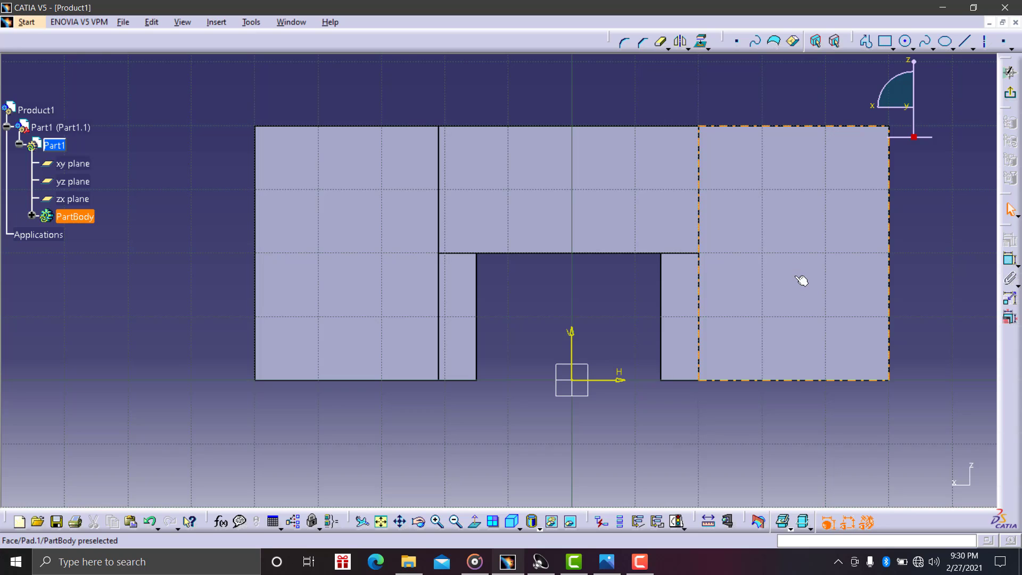
- Draw two circles on the foot at the end of the bracket, with their centres vertically aligned
{"action": "left_click", "coordinate": [908, 45]}
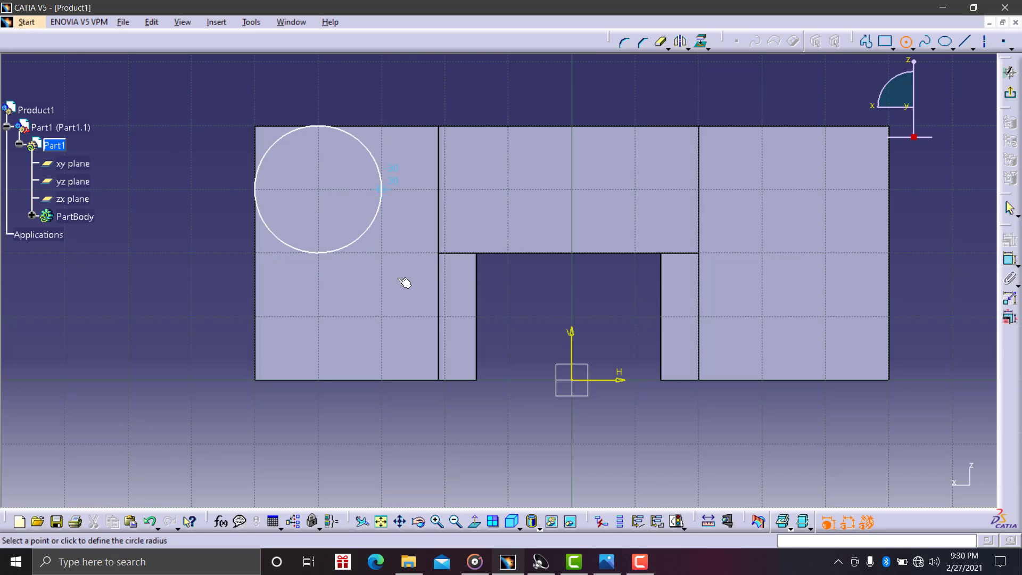
{"action": "left_click", "coordinate": [274, 143]}
{"action": "left_click", "coordinate": [906, 41]}
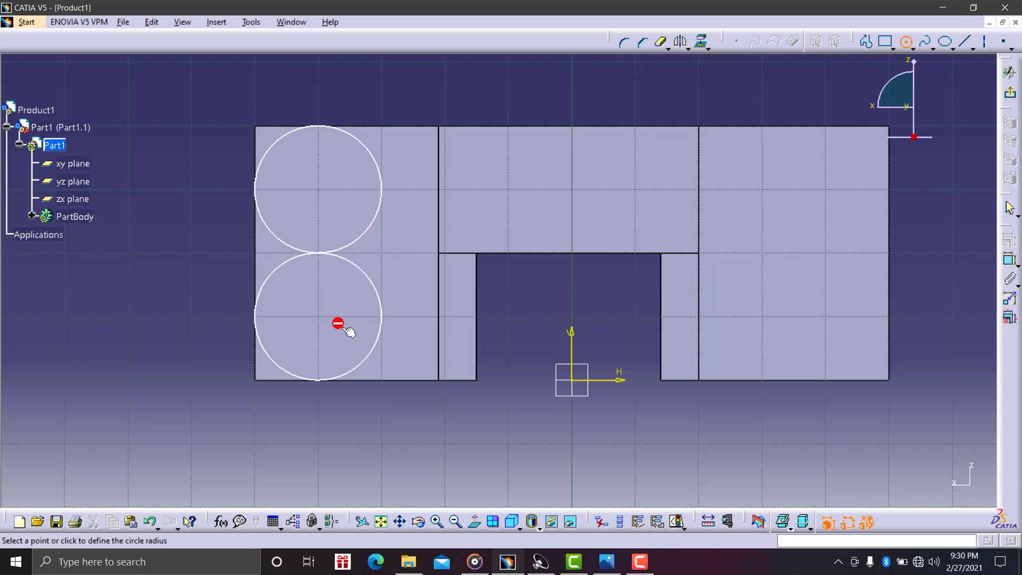
{"action": "left_click", "coordinate": [361, 286]}
{"action": "left_click", "coordinate": [312, 75]}
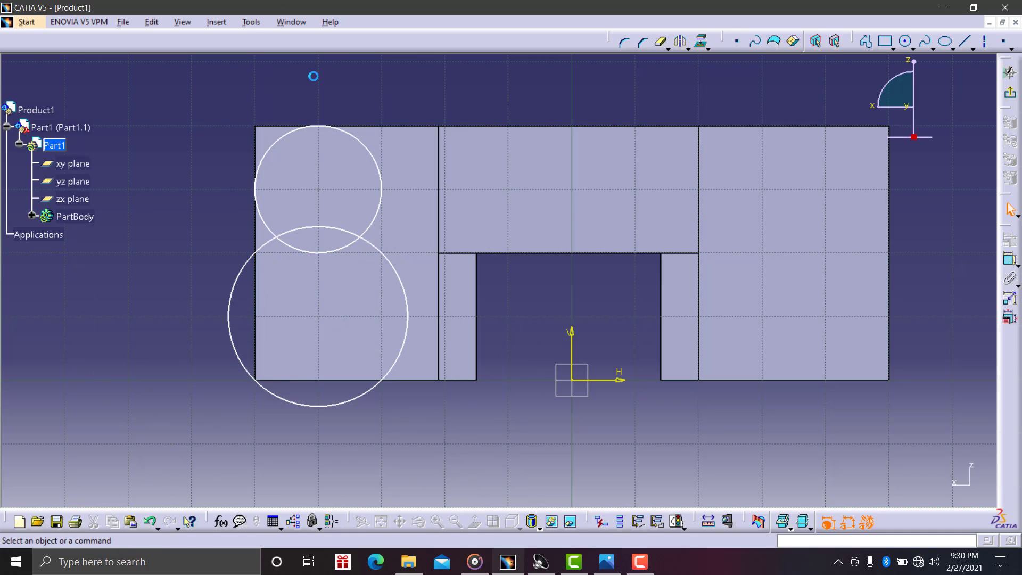
- Check the hole spacing on the reference drawing and constrain the two circle centres 16 mm apart
{"action": "left_click", "coordinate": [1010, 260]}
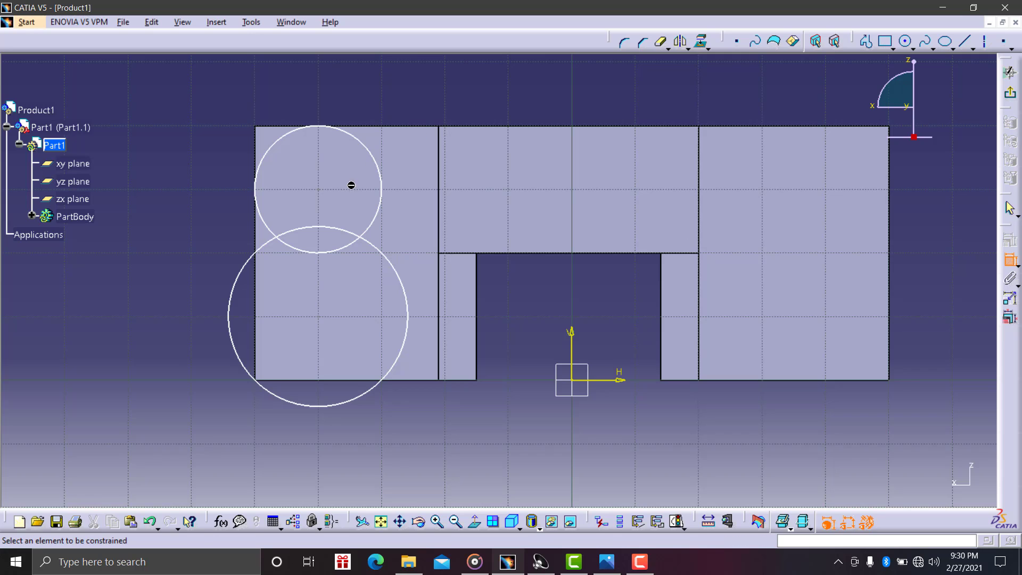
{"action": "left_click", "coordinate": [612, 567]}
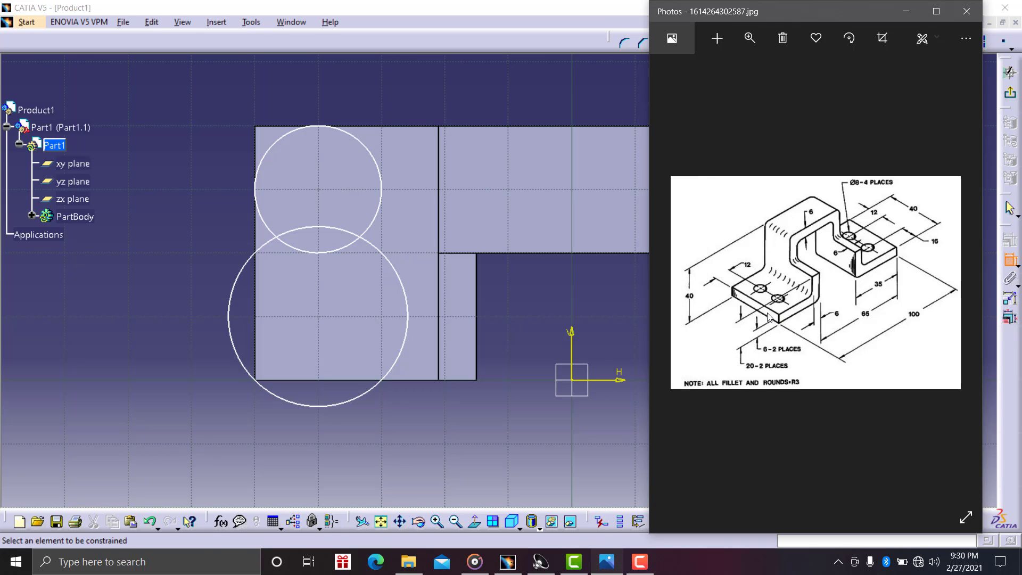
{"action": "left_click", "coordinate": [740, 43]}
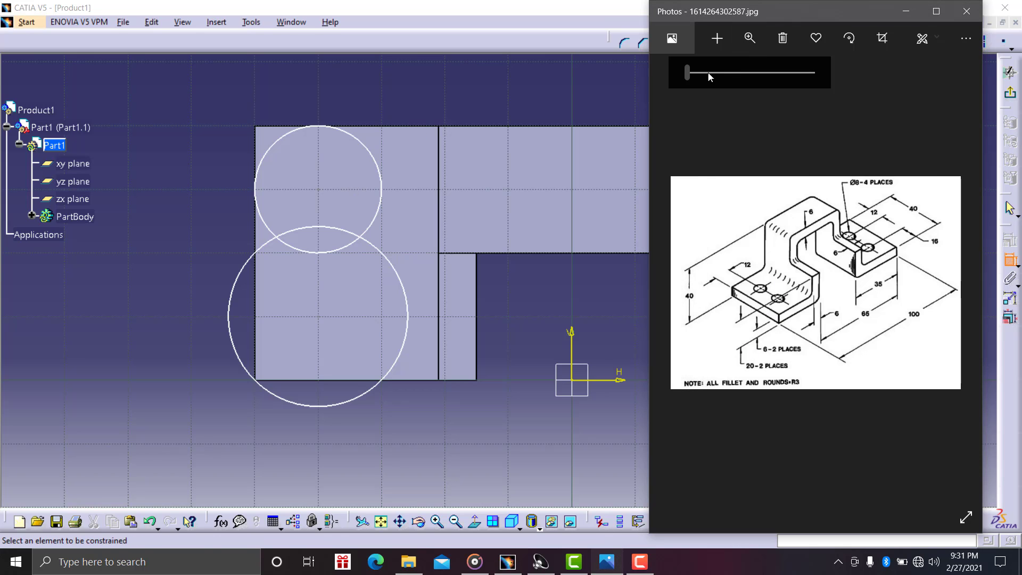
{"action": "left_click", "coordinate": [706, 73]}
{"action": "left_click_drag", "start_coordinate": [759, 345], "coordinate": [791, 346]}
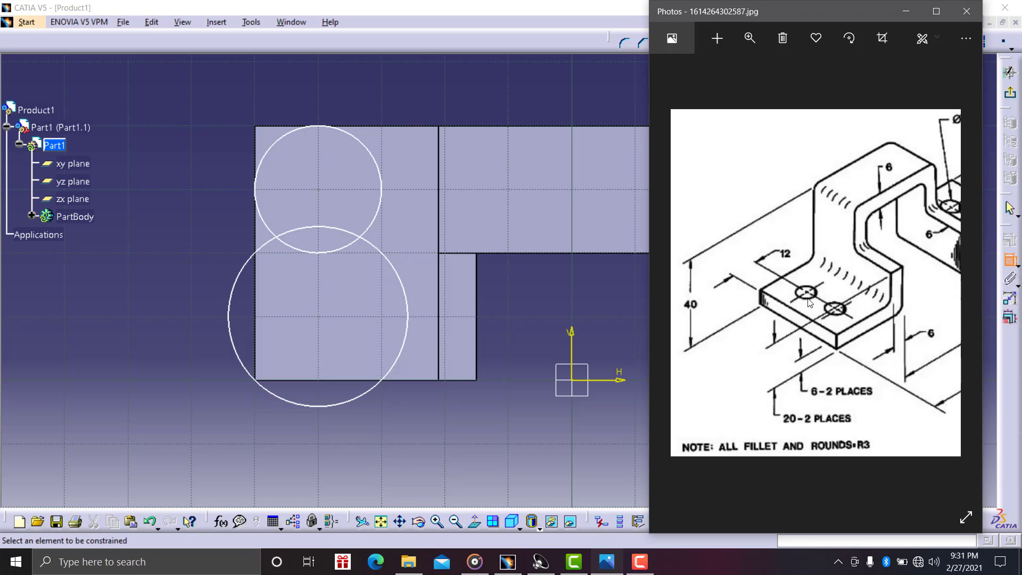
{"action": "left_click_drag", "start_coordinate": [834, 308], "coordinate": [657, 379]}
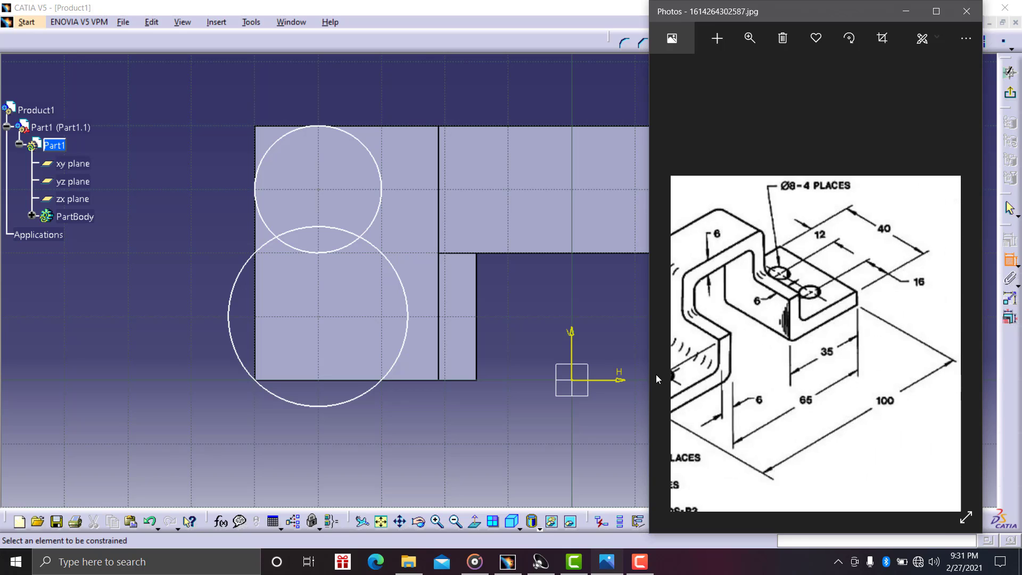
{"action": "left_click", "coordinate": [386, 102]}
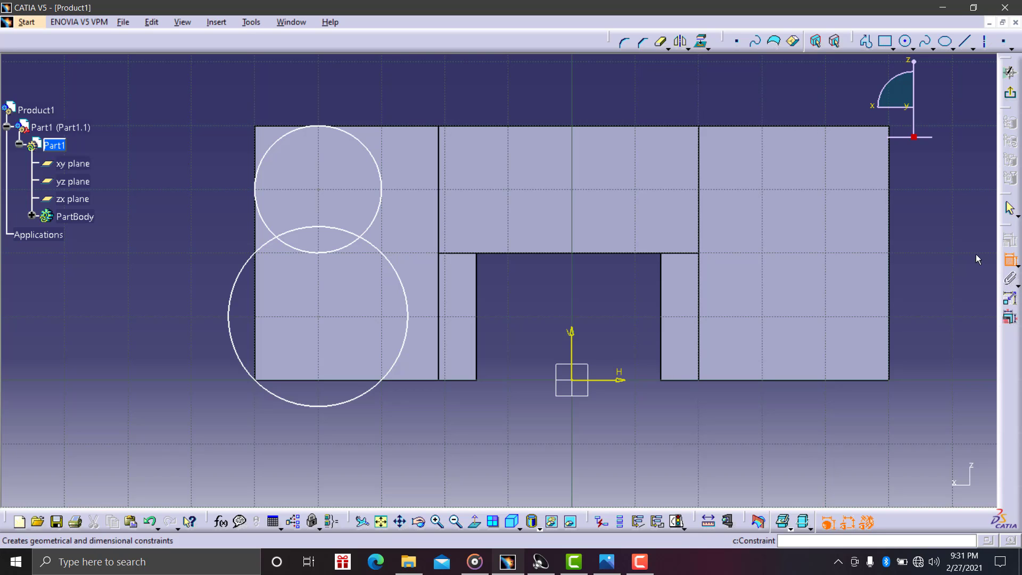
{"action": "left_click", "coordinate": [318, 190]}
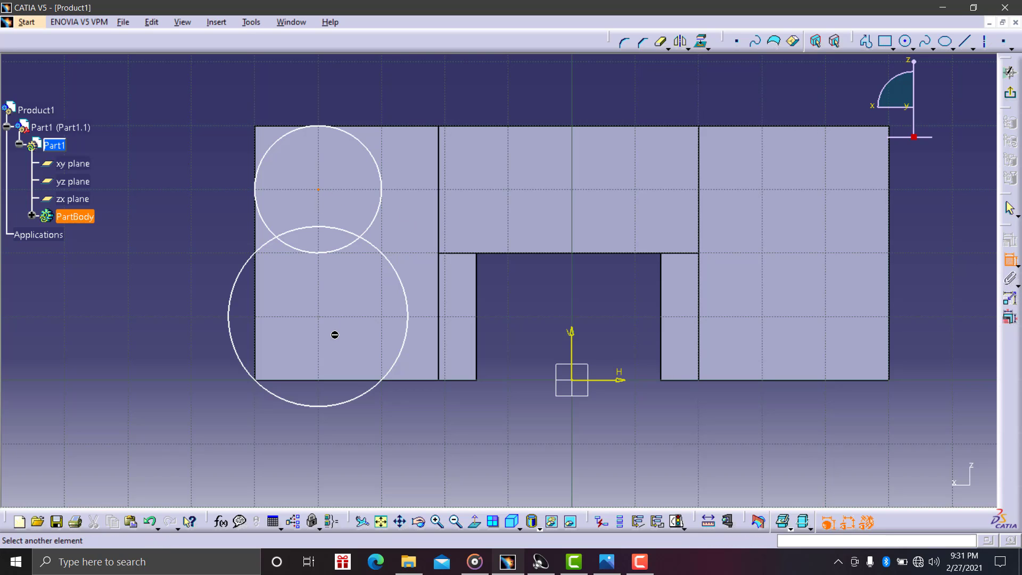
{"action": "left_click", "coordinate": [318, 317]}
{"action": "left_click", "coordinate": [99, 274]}
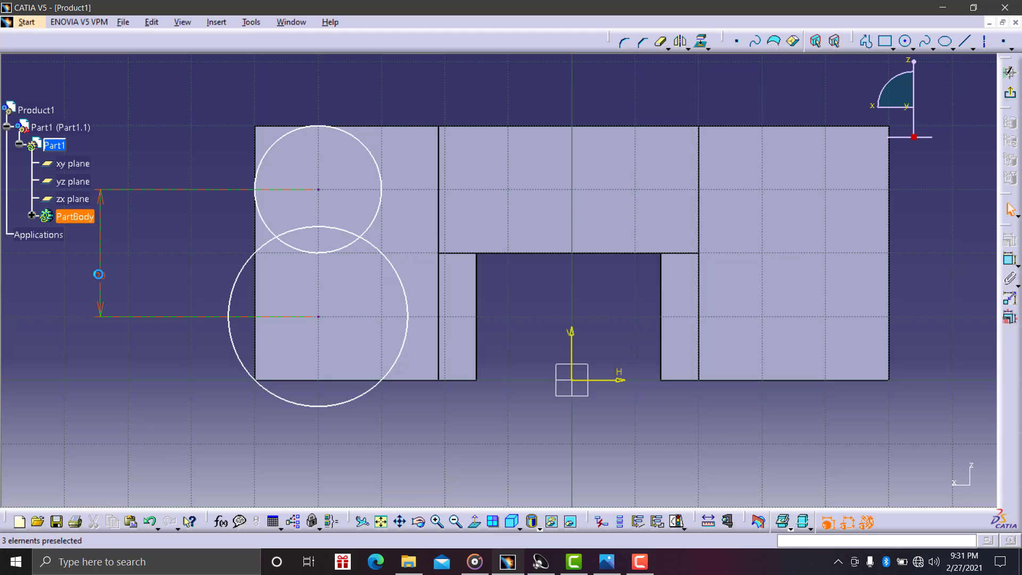
{"action": "double_click", "coordinate": [100, 277]}
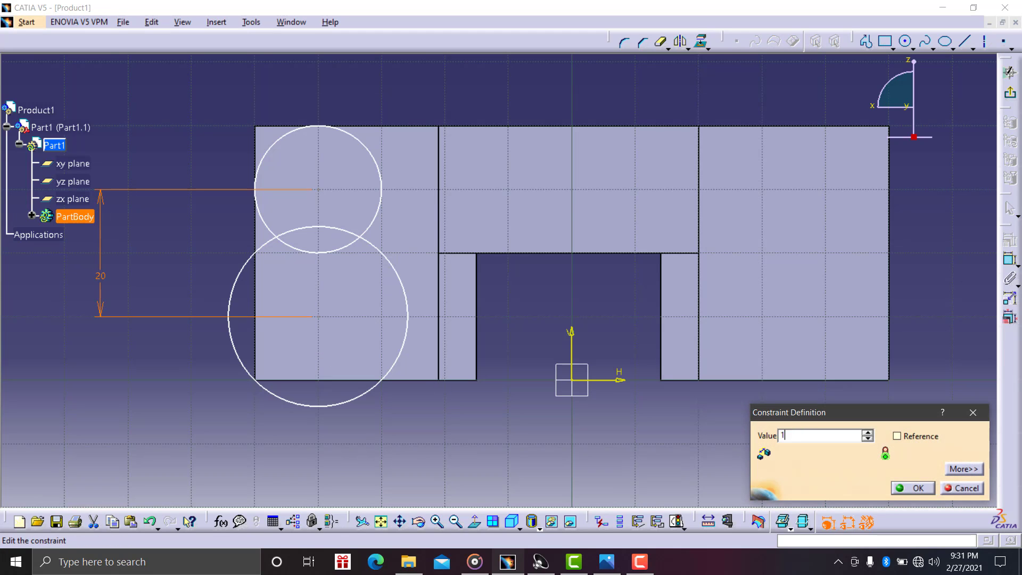
{"action": "left_click", "coordinate": [921, 487]}
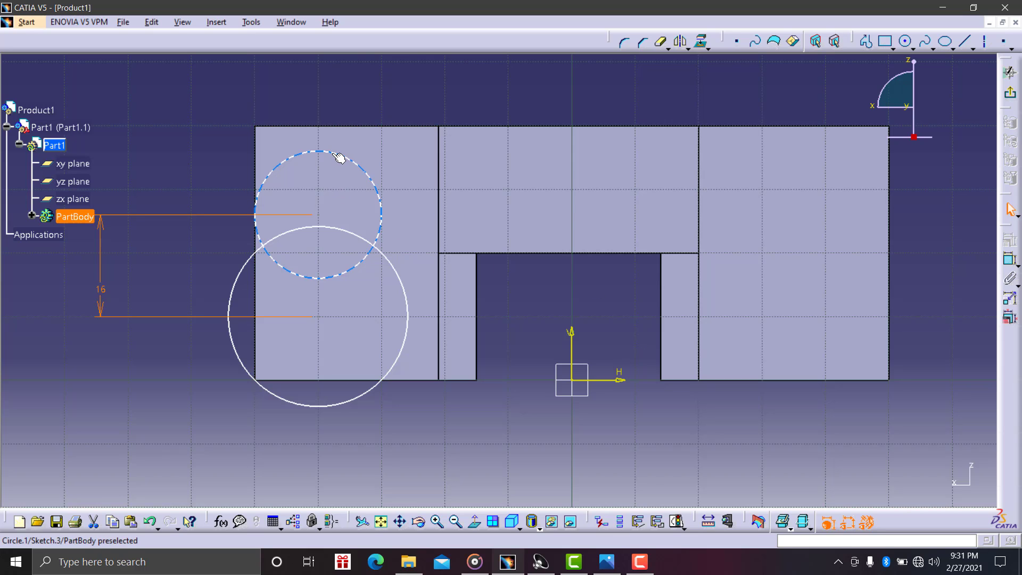
- Check the hole size on the reference drawing and constrain the upper circle to an 8 mm diameter
{"action": "left_click", "coordinate": [1010, 259]}
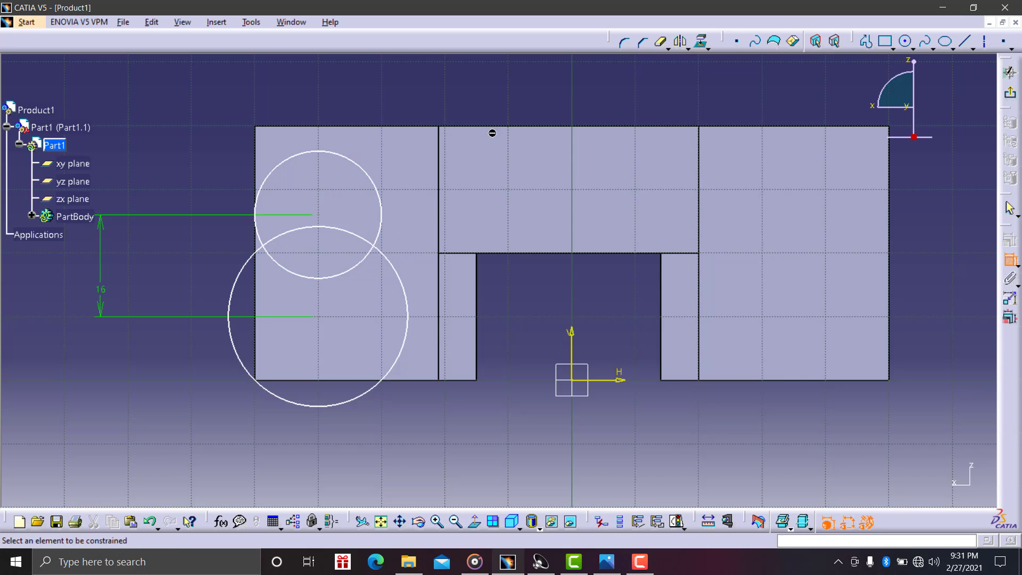
{"action": "left_click", "coordinate": [363, 166]}
{"action": "left_click", "coordinate": [407, 95]}
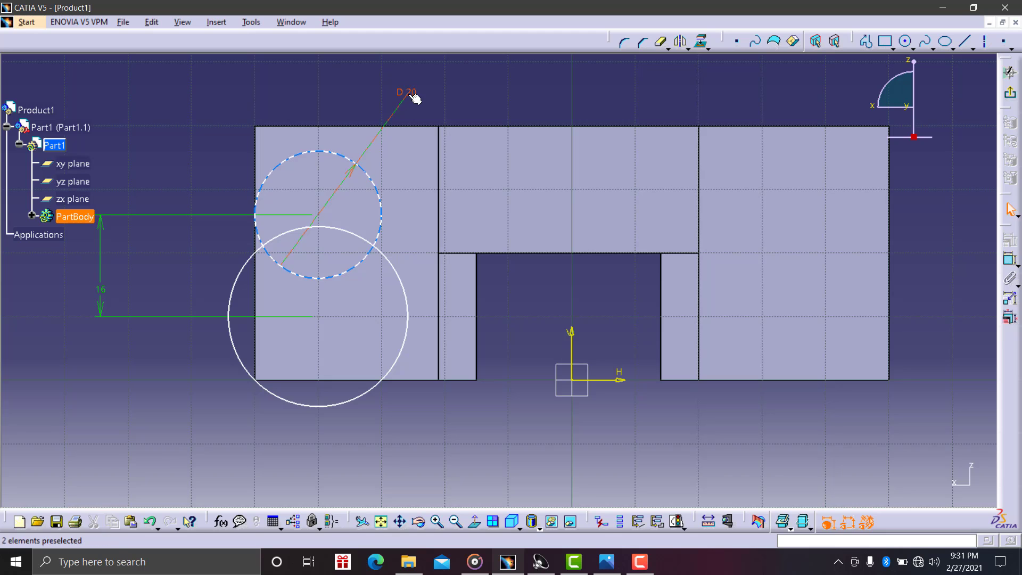
{"action": "left_click", "coordinate": [607, 562]}
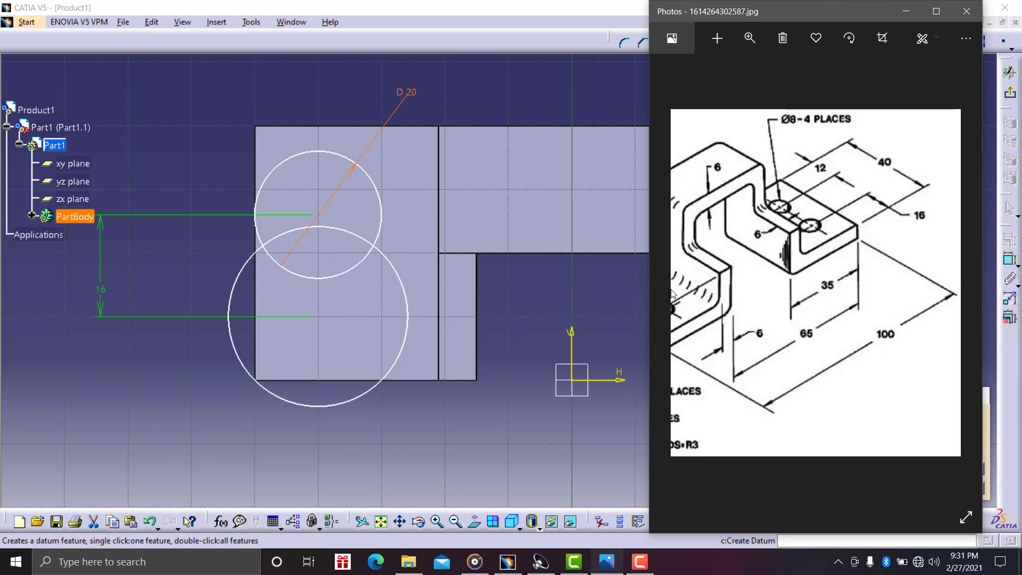
{"action": "left_click_drag", "start_coordinate": [909, 318], "coordinate": [953, 313]}
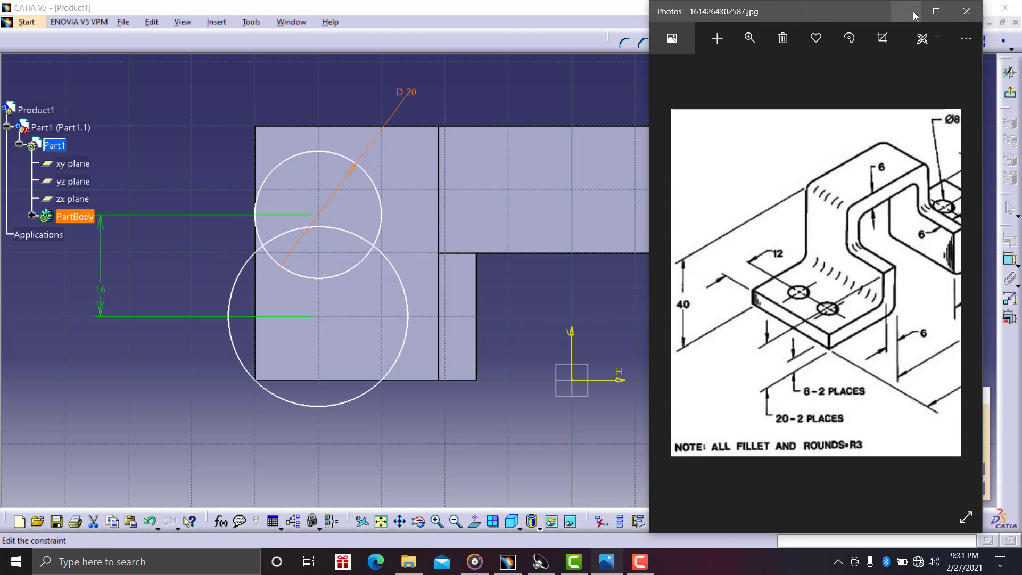
{"action": "left_click_drag", "start_coordinate": [846, 340], "coordinate": [699, 389]}
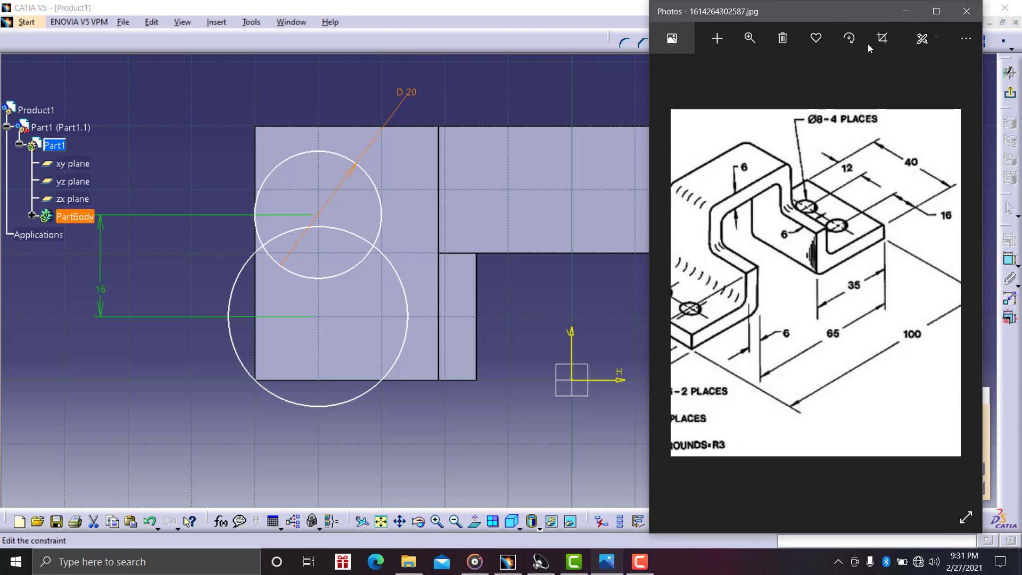
{"action": "left_click", "coordinate": [906, 12]}
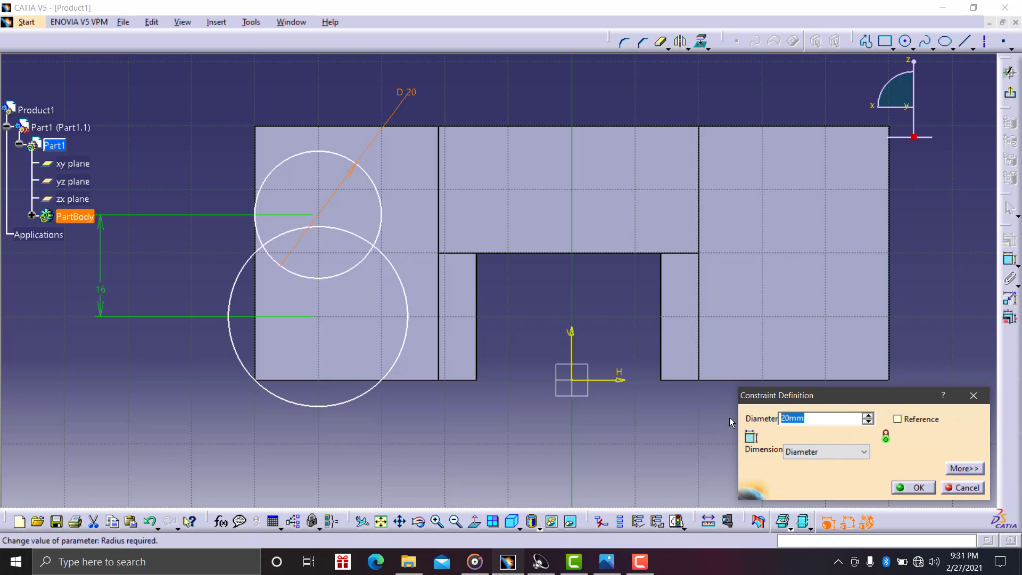
{"action": "type", "text": "8"}
{"action": "left_click", "coordinate": [914, 488]}
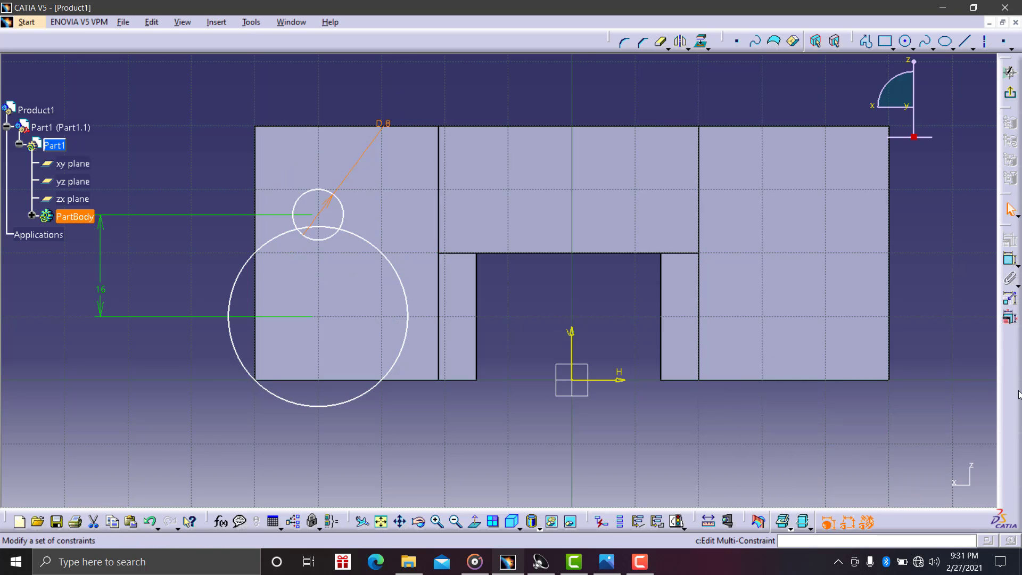
- Constrain the lower circle to an 8 mm diameter
{"action": "left_click", "coordinate": [1010, 260]}
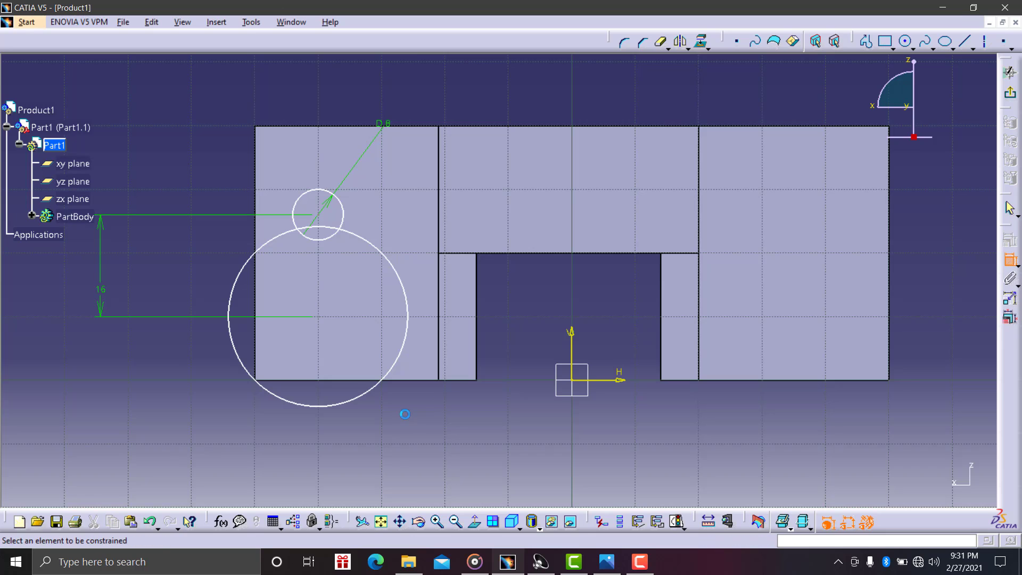
{"action": "left_click", "coordinate": [366, 394]}
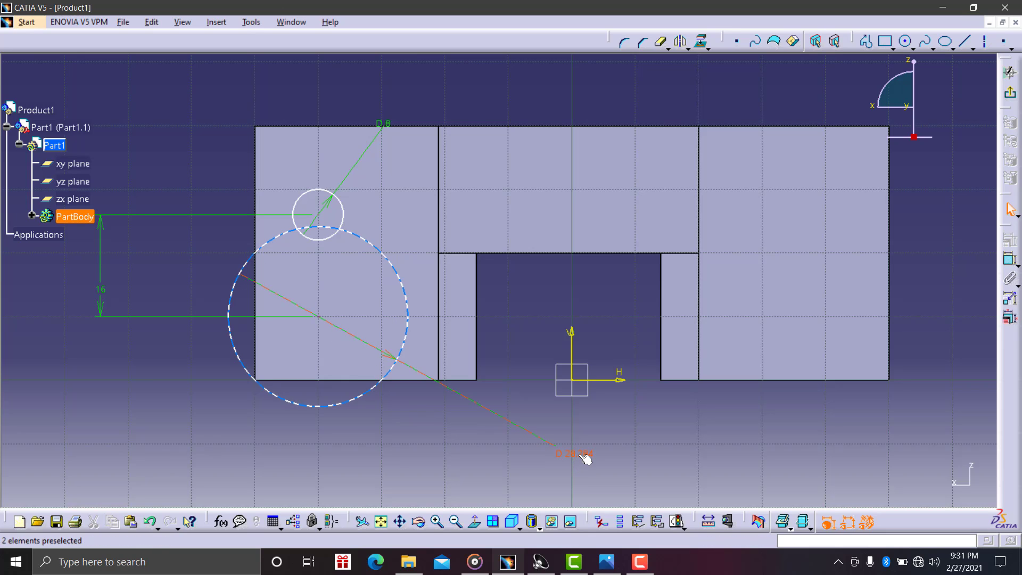
{"action": "left_click", "coordinate": [580, 459]}
{"action": "double_click", "coordinate": [580, 459]}
{"action": "type", "text": "8mm"}
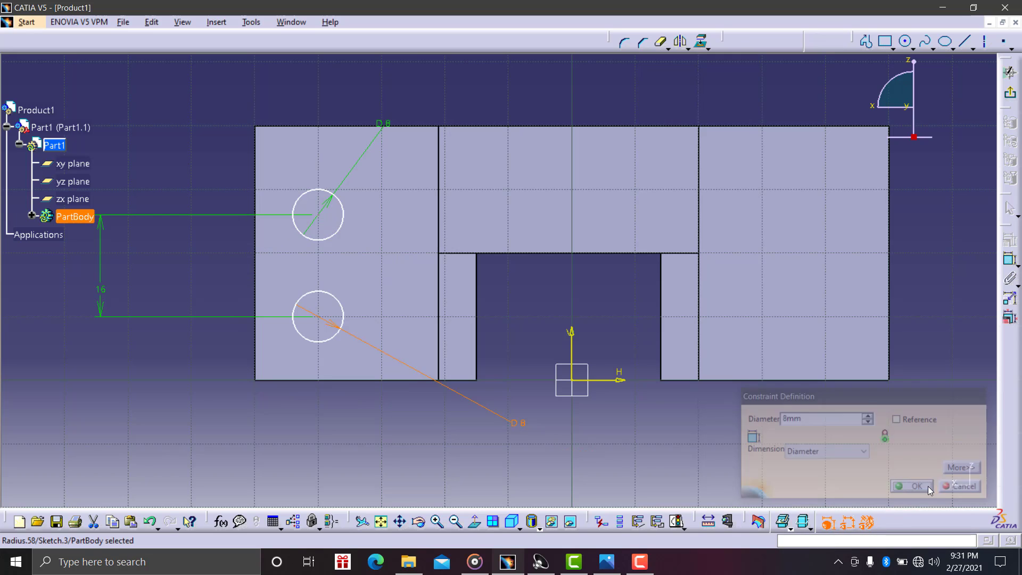
{"action": "left_click", "coordinate": [928, 487]}
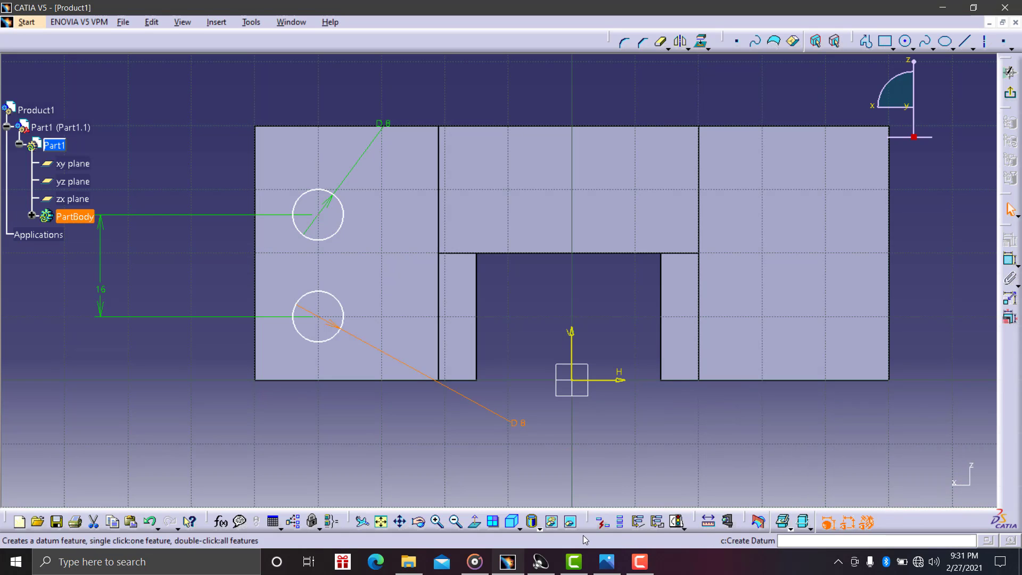
- Check the edge offset on the reference drawing and constrain the upper circle's centre to 12 mm from the foot's upper edge
{"action": "left_click", "coordinate": [607, 562]}
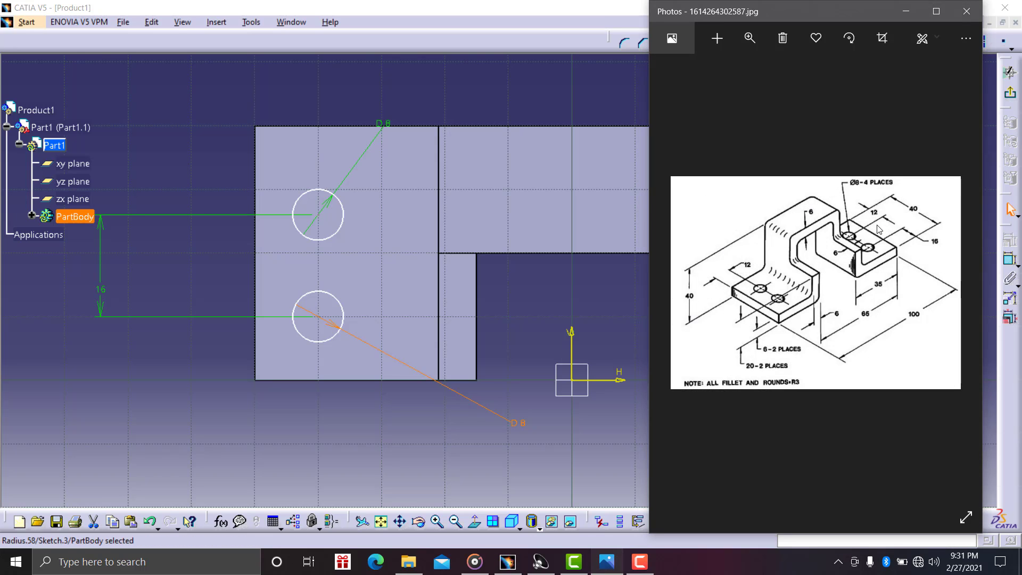
{"action": "left_click", "coordinate": [966, 11]}
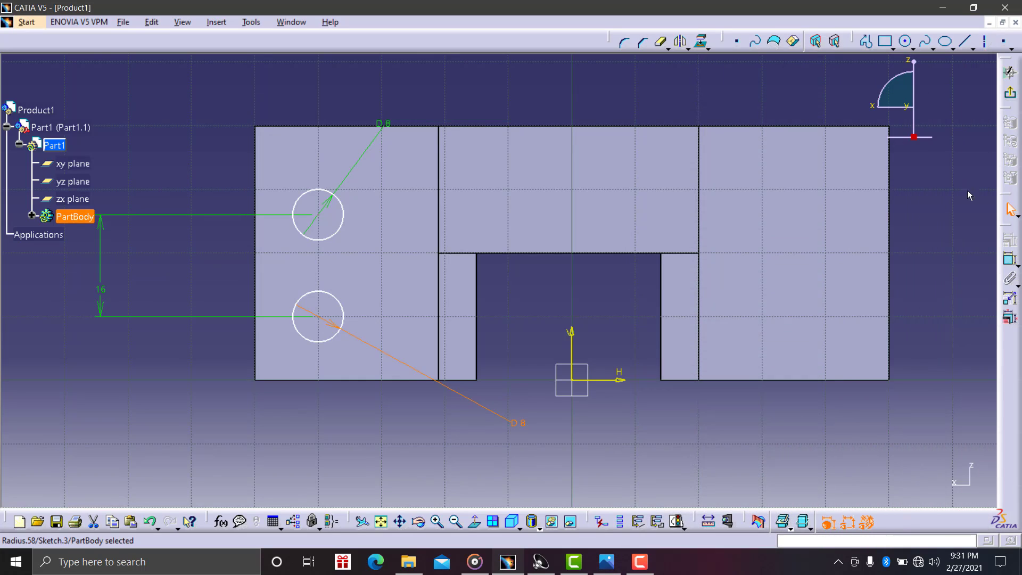
{"action": "left_click", "coordinate": [1010, 259]}
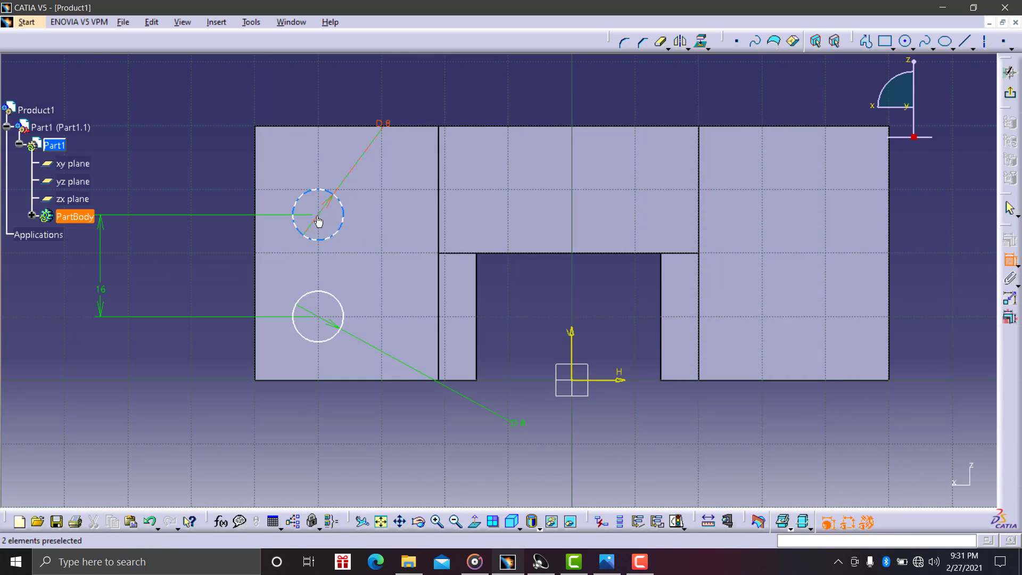
{"action": "left_click", "coordinate": [307, 127]}
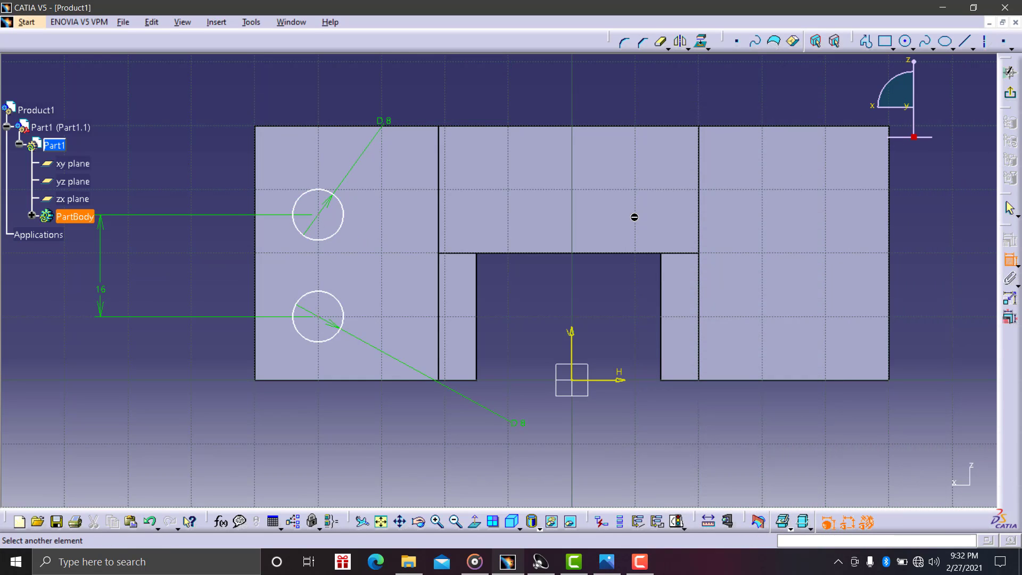
{"action": "left_click", "coordinate": [319, 217]}
{"action": "left_click", "coordinate": [171, 153]}
{"action": "double_click", "coordinate": [169, 149]}
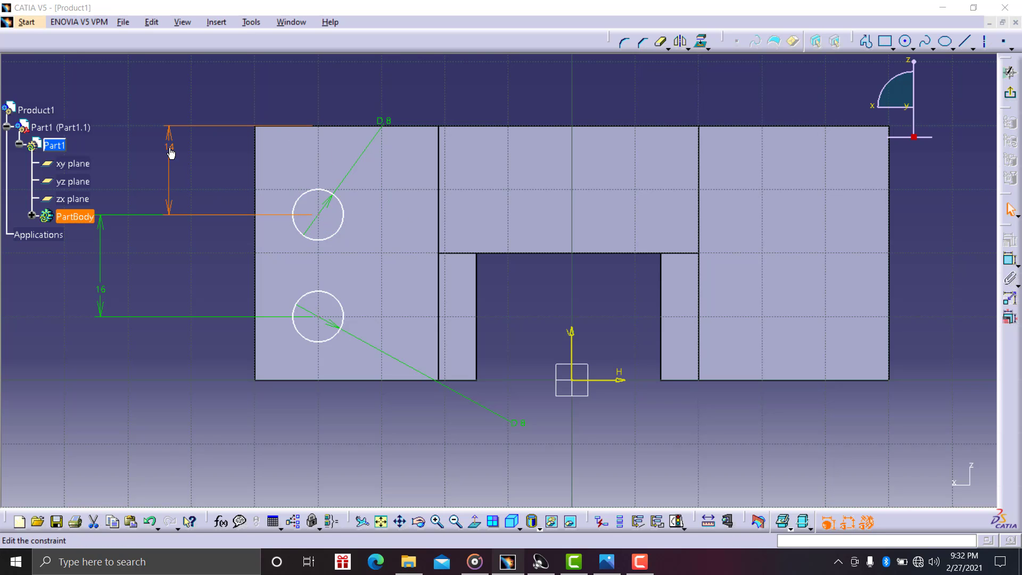
{"action": "type", "text": "12"}
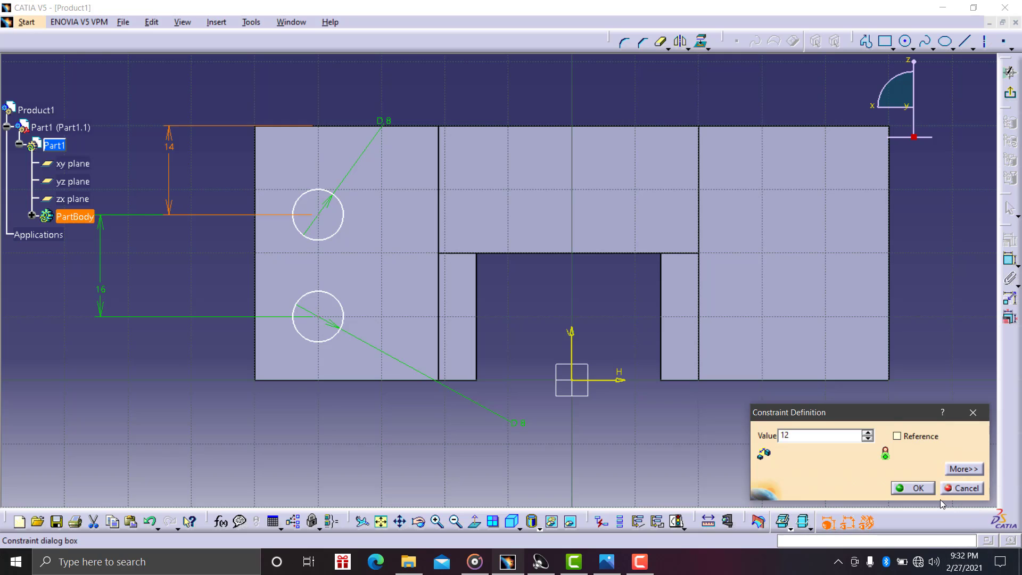
{"action": "left_click", "coordinate": [916, 486]}
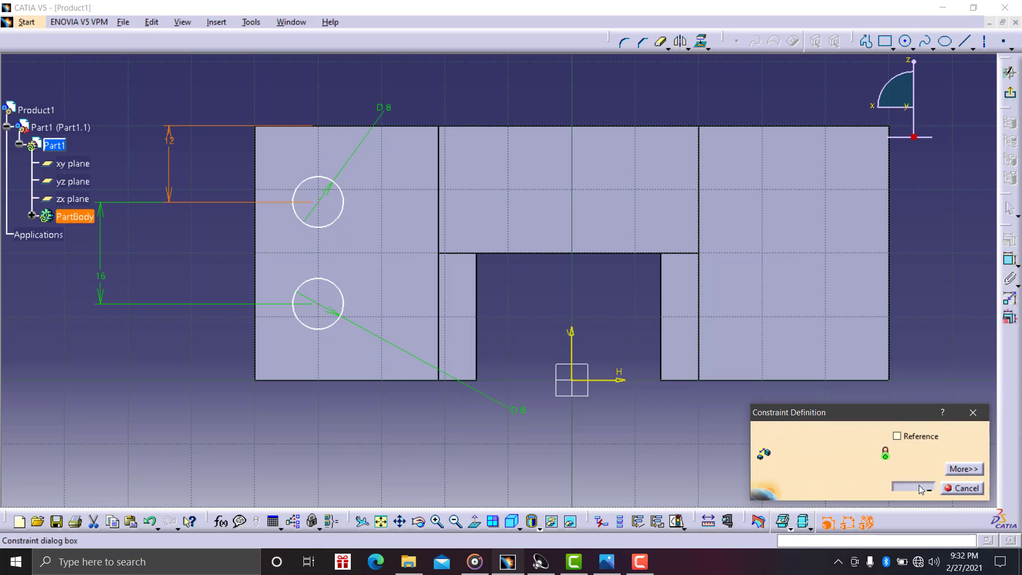
- Dimension the distance from the lower circle's centre to the foot's lower edge
{"action": "left_click", "coordinate": [1010, 260]}
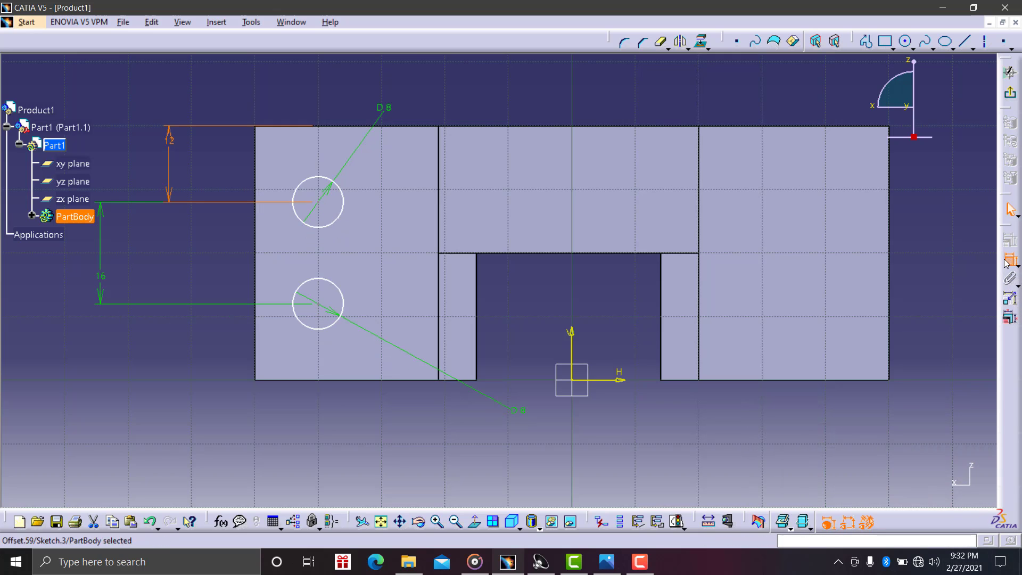
{"action": "left_click", "coordinate": [318, 304]}
{"action": "left_click", "coordinate": [322, 382]}
{"action": "left_click", "coordinate": [164, 342]}
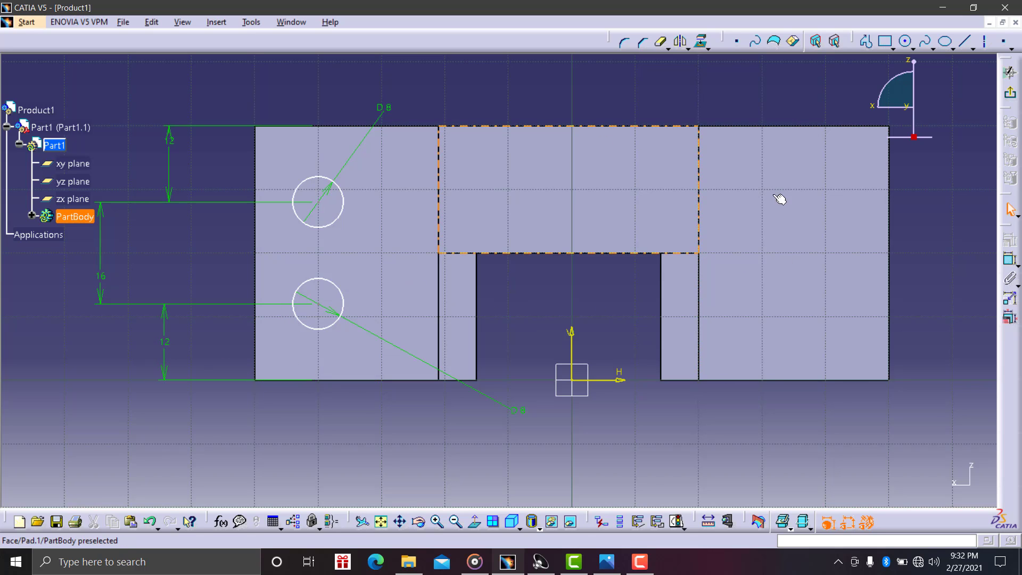
- Mirror both hole circles about the sketch's vertical axis onto the opposite foot
{"action": "left_click", "coordinate": [681, 42]}
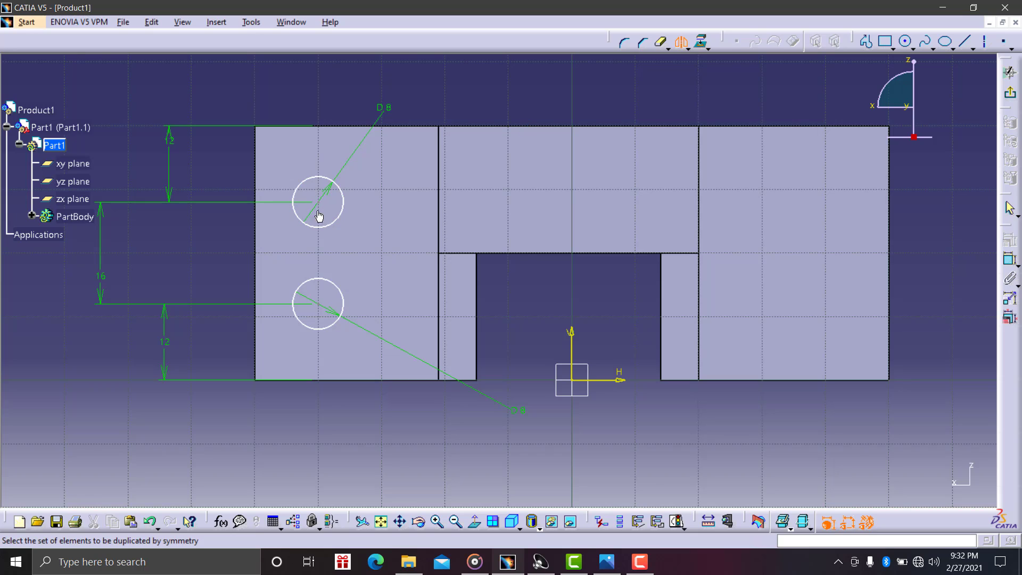
{"action": "left_click", "coordinate": [340, 195]}
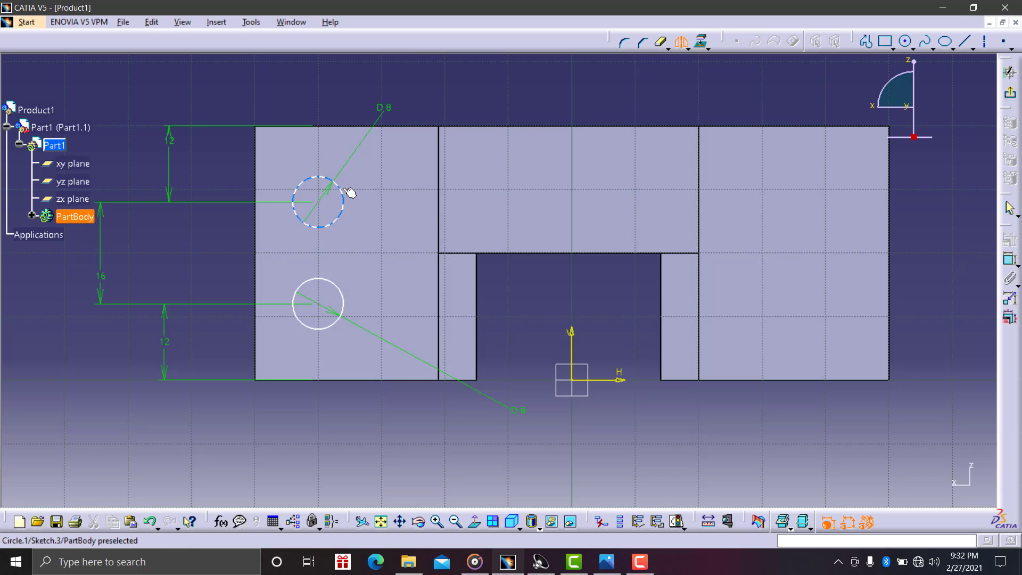
{"action": "left_click", "coordinate": [578, 339]}
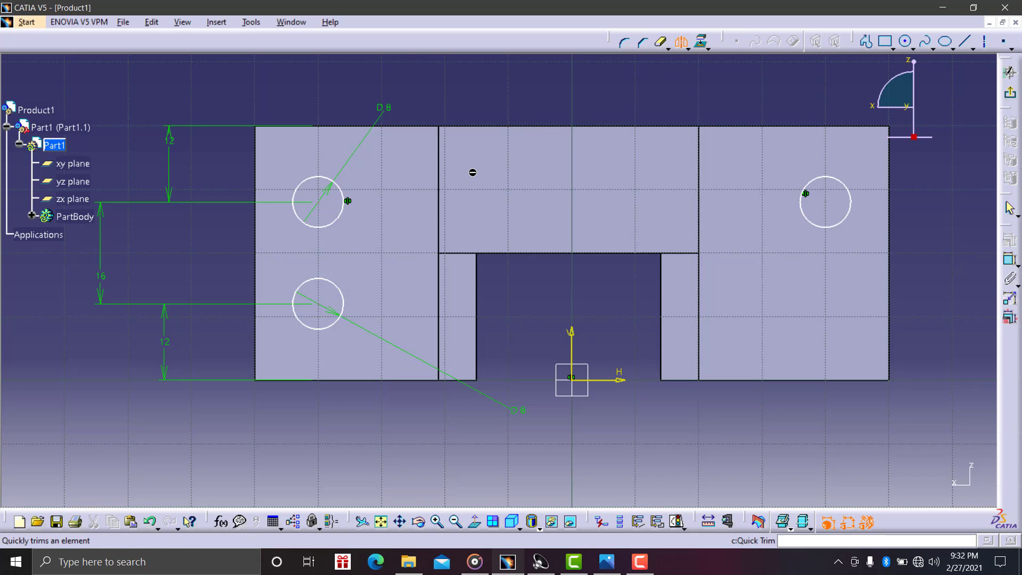
{"action": "left_click", "coordinate": [342, 299]}
{"action": "left_click", "coordinate": [575, 339]}
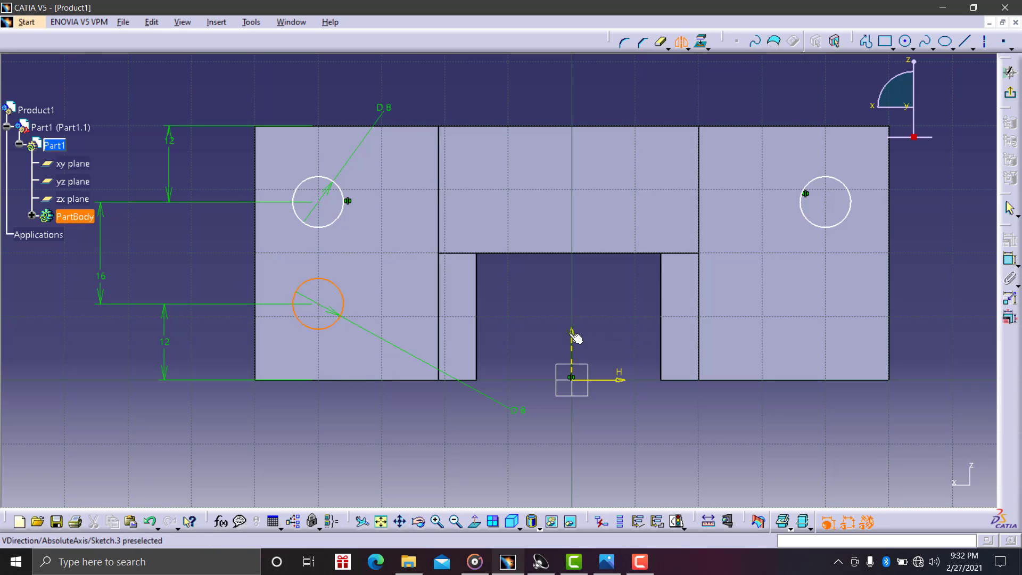
{"action": "key", "text": "Escape"}
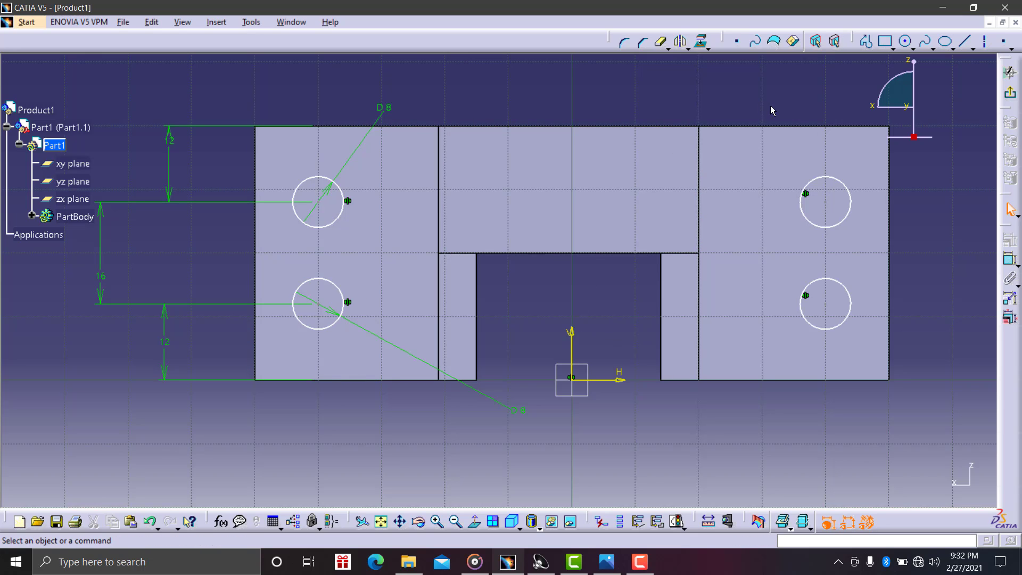
- Finish the hole sketch and cut its four circles through both feet as a 50 mm deep pocket
{"action": "left_click", "coordinate": [1012, 98]}
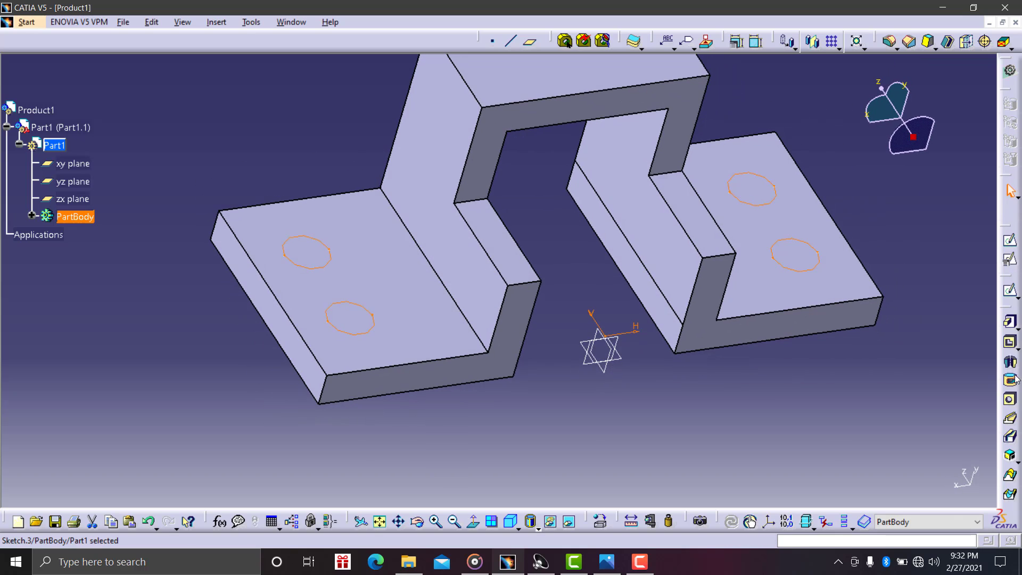
{"action": "left_click", "coordinate": [1010, 342]}
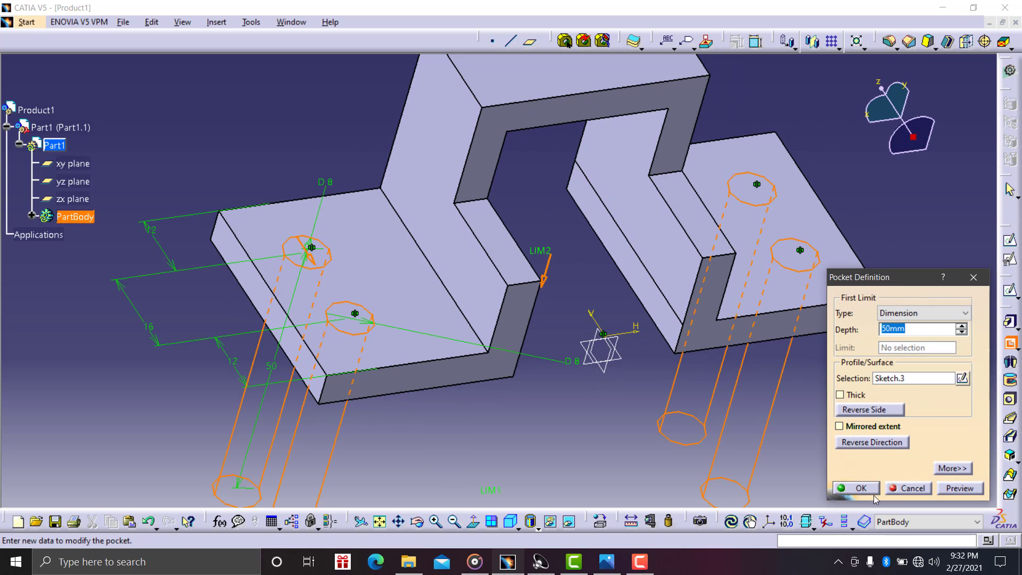
{"action": "left_click", "coordinate": [874, 494]}
{"action": "middle_click_drag", "start_coordinate": [722, 397], "coordinate": [685, 429]}
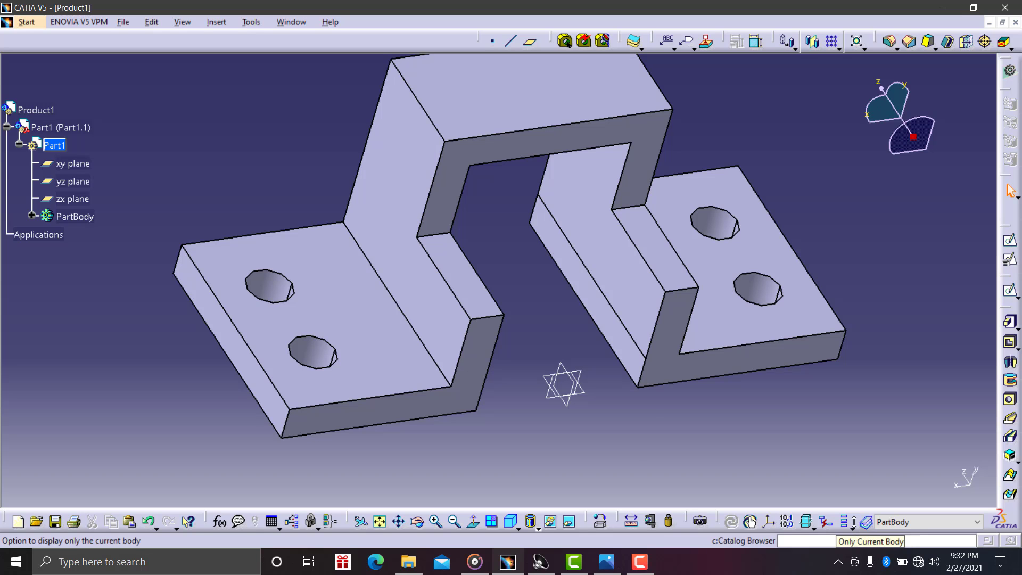
{"action": "left_click", "coordinate": [419, 523]}
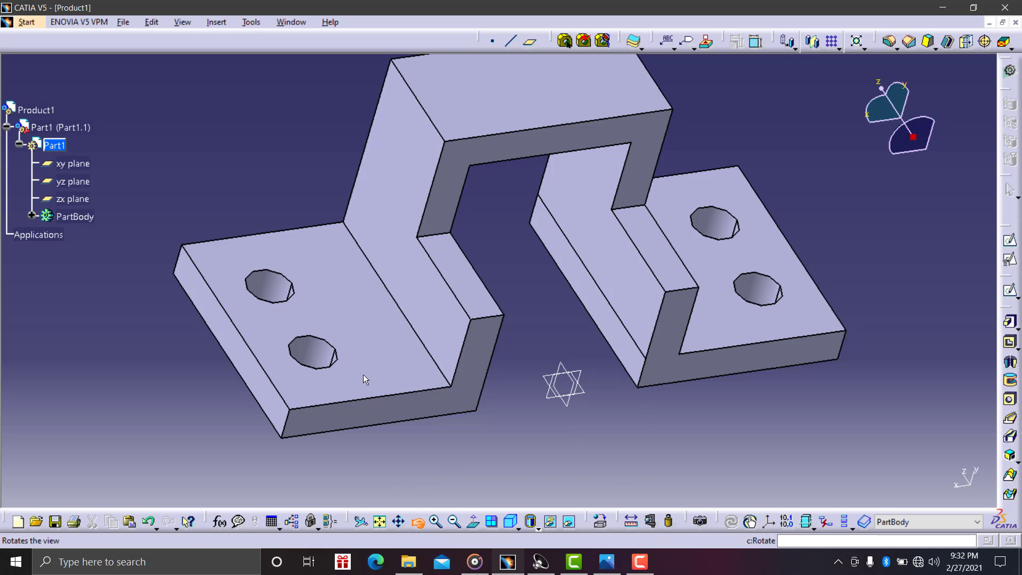
{"action": "left_click_drag", "start_coordinate": [361, 378], "coordinate": [469, 402]}
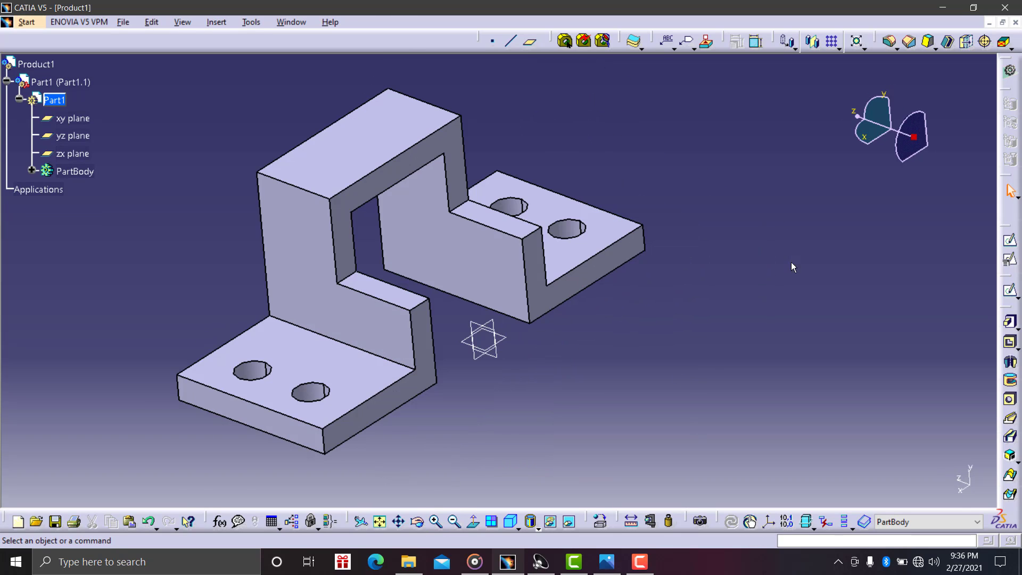
- Check the fillet note on the reference drawing and apply a 3 mm edge fillet where each foot's top face meets its upright
{"action": "left_click", "coordinate": [610, 562]}
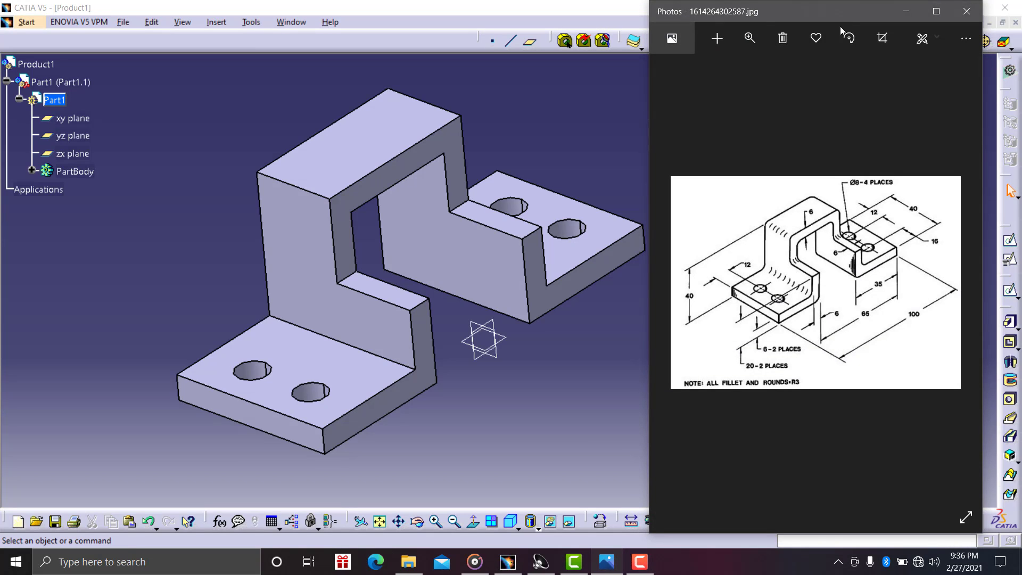
{"action": "left_click", "coordinate": [750, 38]}
{"action": "left_click_drag", "start_coordinate": [687, 72], "coordinate": [712, 80]}
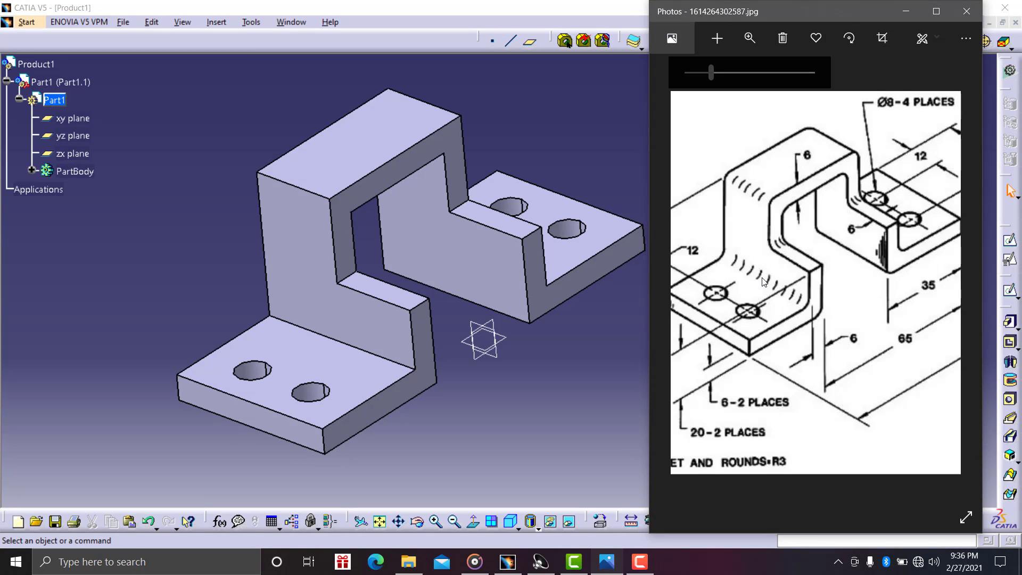
{"action": "scroll", "coordinate": [813, 303], "scroll_direction": "down", "scroll_amount": 2}
{"action": "scroll", "coordinate": [814, 293], "scroll_direction": "up", "scroll_amount": 2}
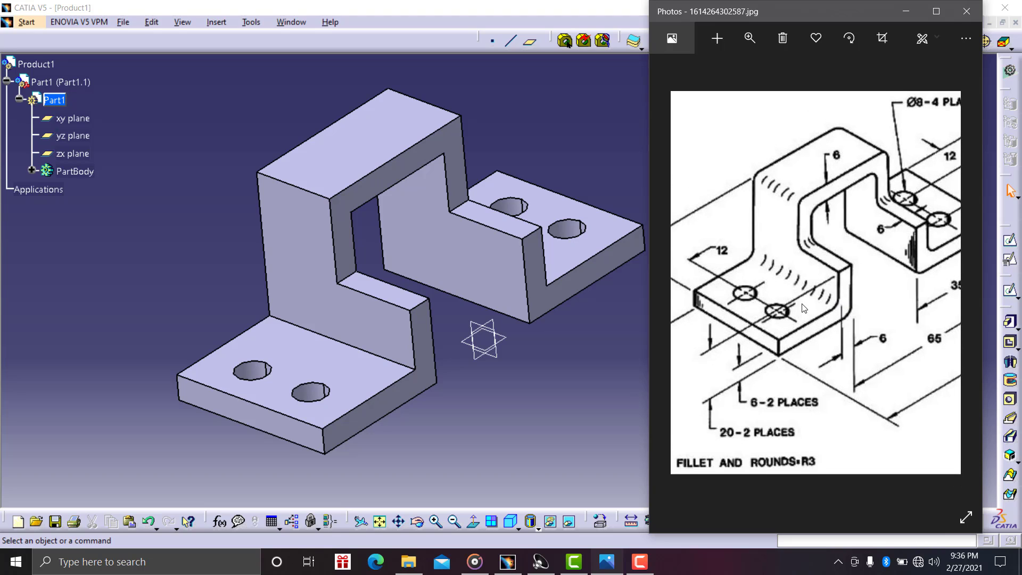
{"action": "left_click", "coordinate": [906, 11]}
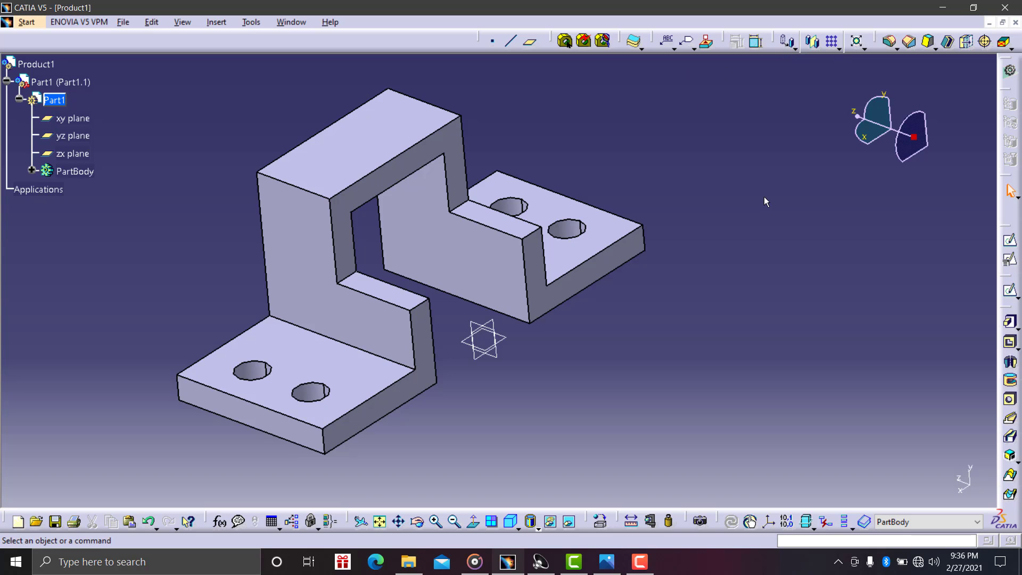
{"action": "left_click", "coordinate": [890, 43]}
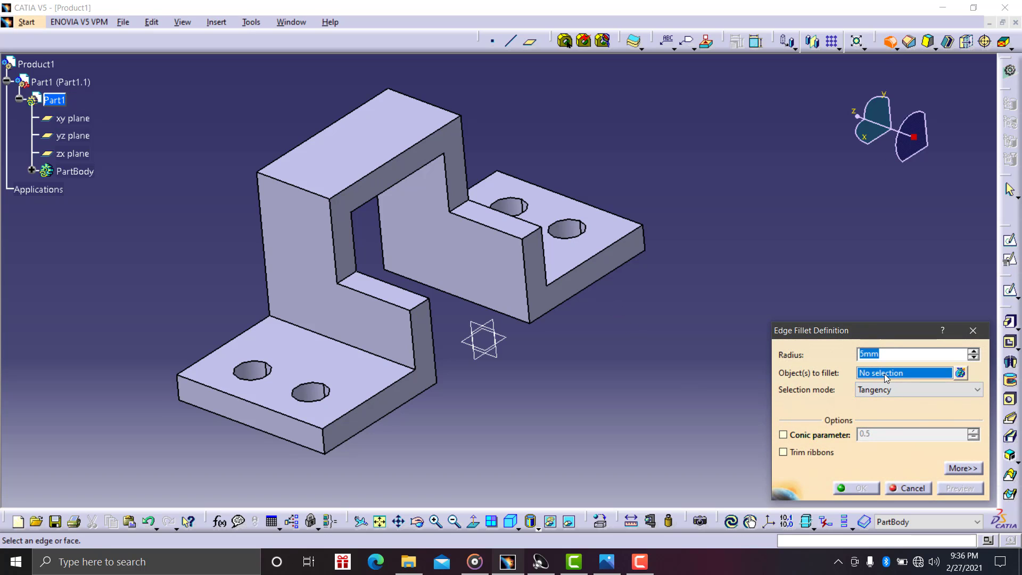
{"action": "left_click", "coordinate": [378, 354]}
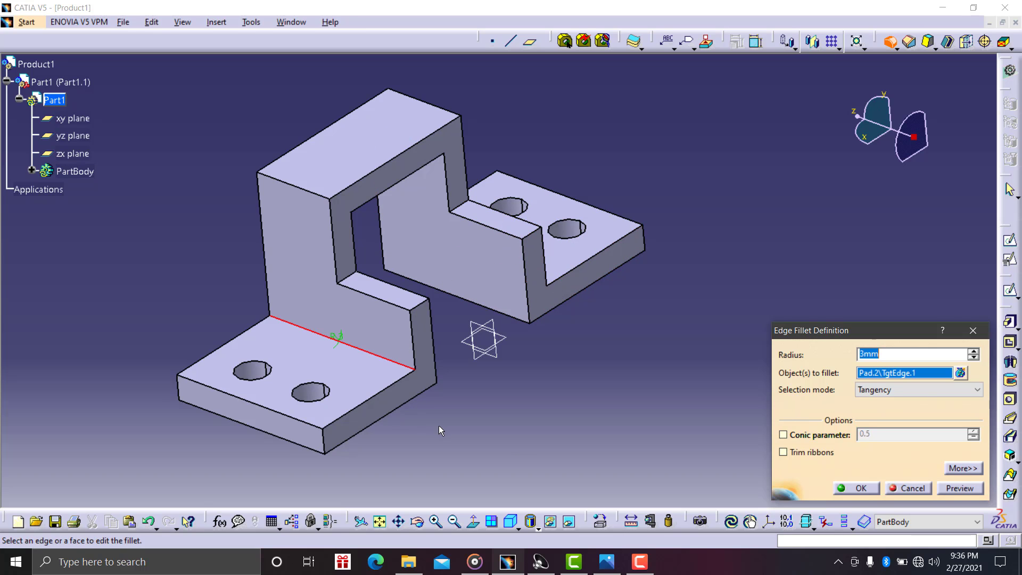
{"action": "middle_click_drag", "start_coordinate": [434, 387], "coordinate": [430, 285]}
{"action": "left_click", "coordinate": [470, 250]}
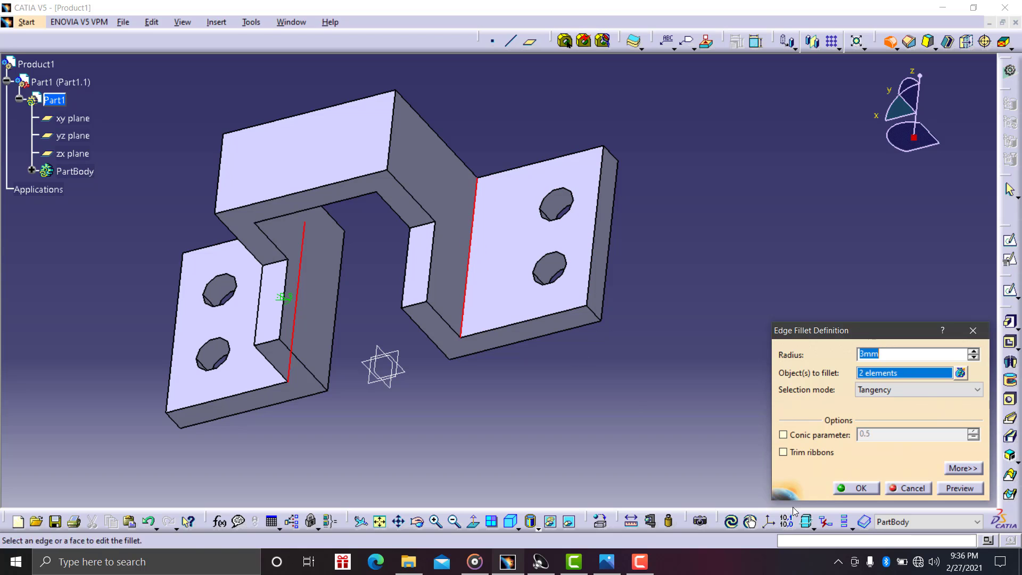
{"action": "left_click", "coordinate": [857, 489]}
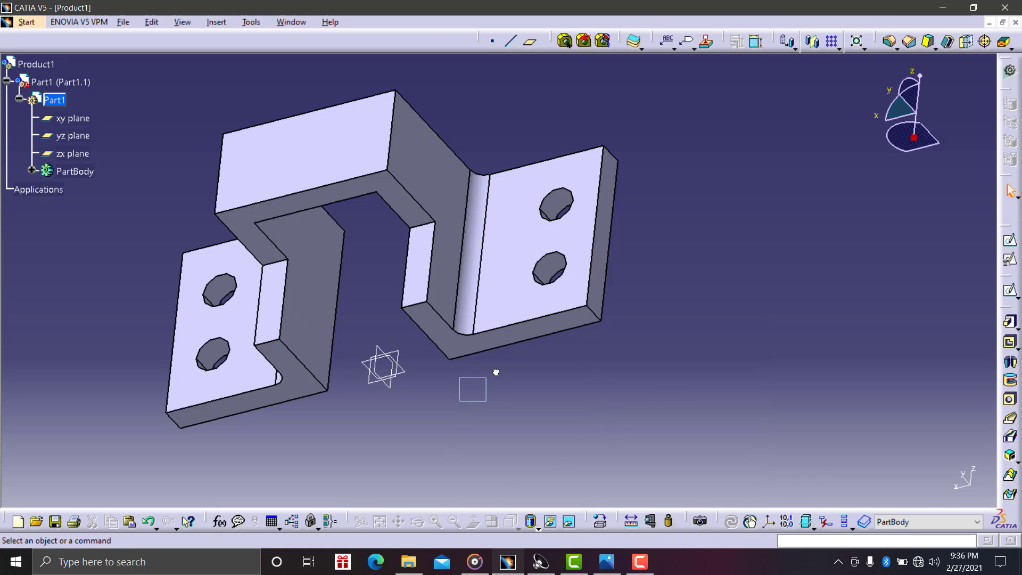
- Fillet the bridge's two outer top edges, the two notch edges above the ledges and both uprights' inner bottom edges at 3 mm
{"action": "left_click", "coordinate": [417, 521]}
{"action": "left_click_drag", "start_coordinate": [377, 308], "coordinate": [588, 252]}
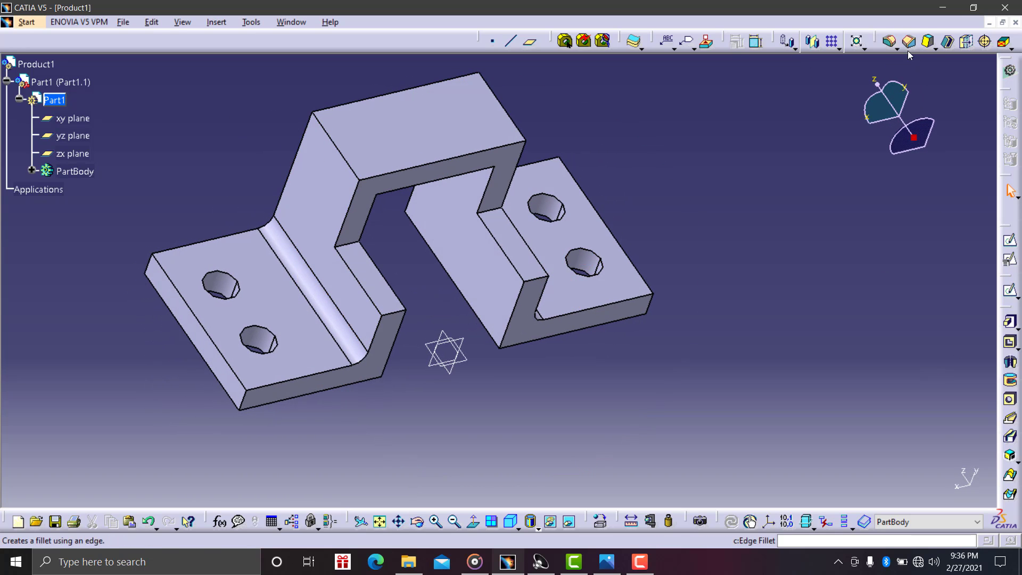
{"action": "left_click", "coordinate": [889, 42]}
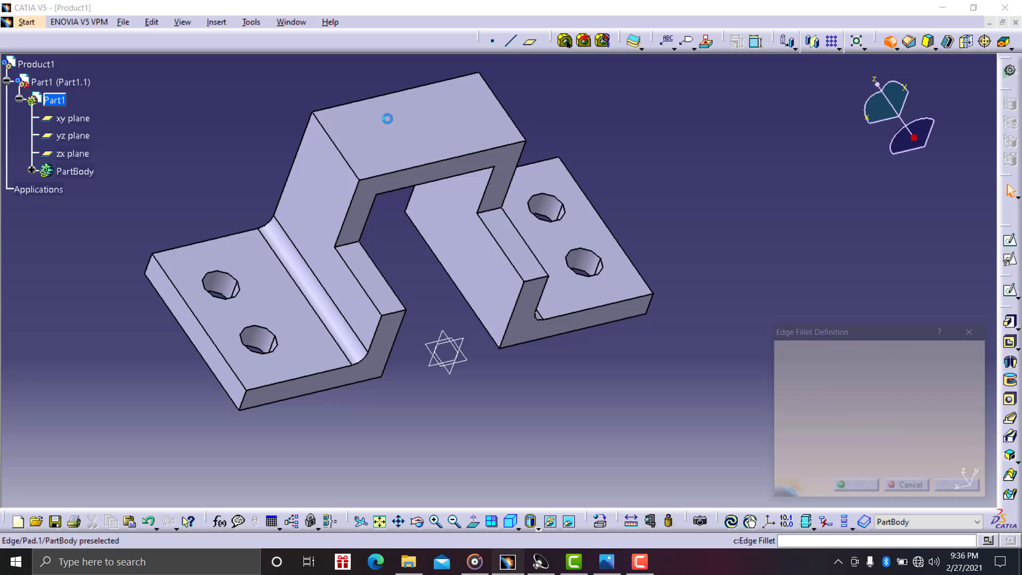
{"action": "left_click", "coordinate": [344, 158]}
{"action": "left_click", "coordinate": [500, 103]}
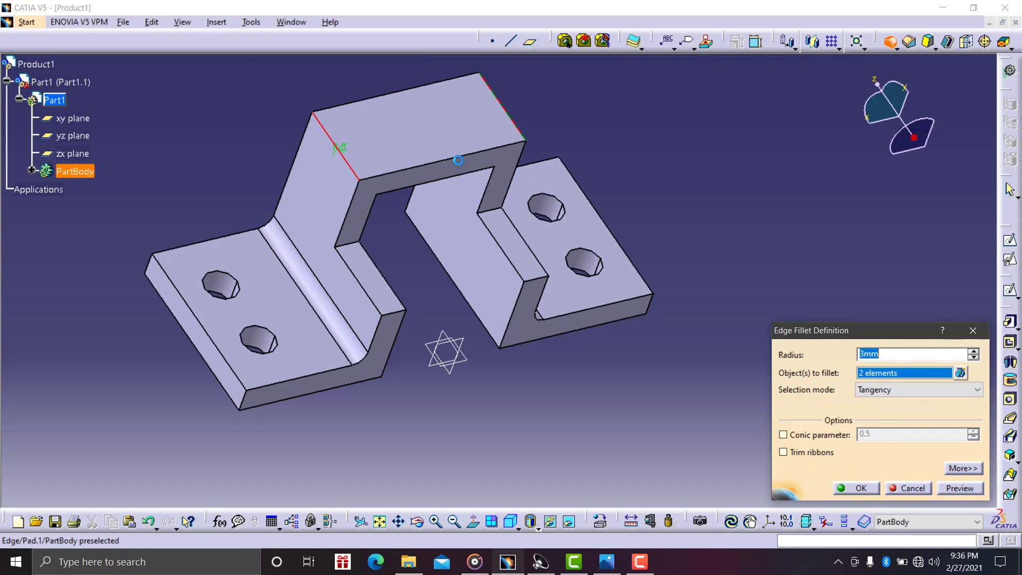
{"action": "left_click", "coordinate": [494, 210]}
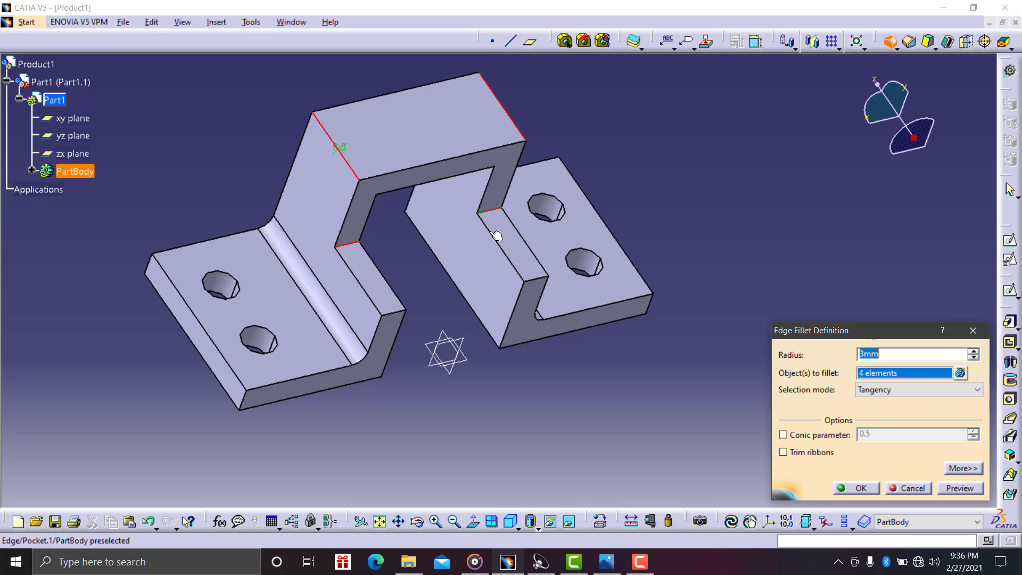
{"action": "left_click", "coordinate": [484, 321]}
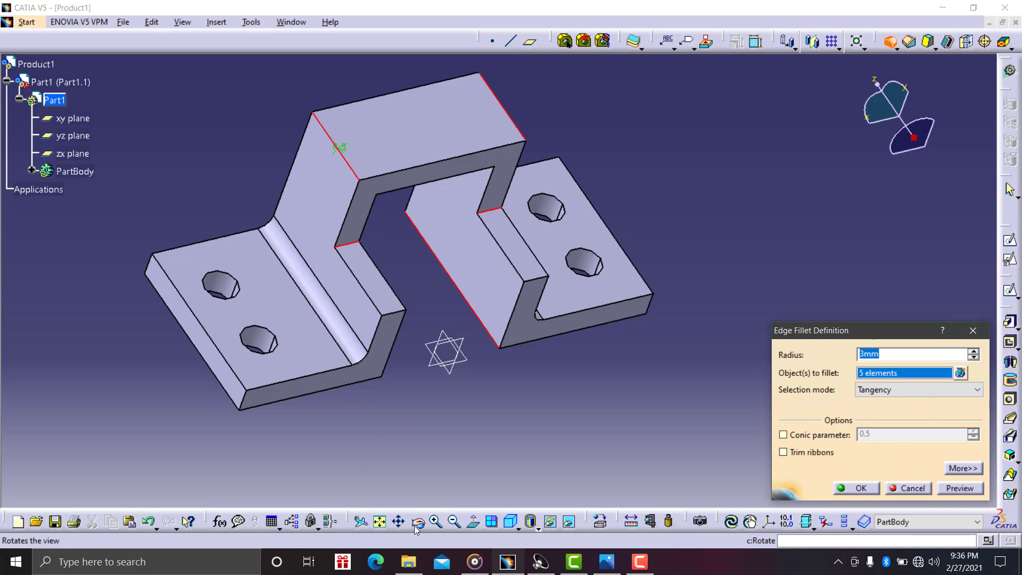
{"action": "middle_click_drag", "start_coordinate": [393, 413], "coordinate": [301, 307]}
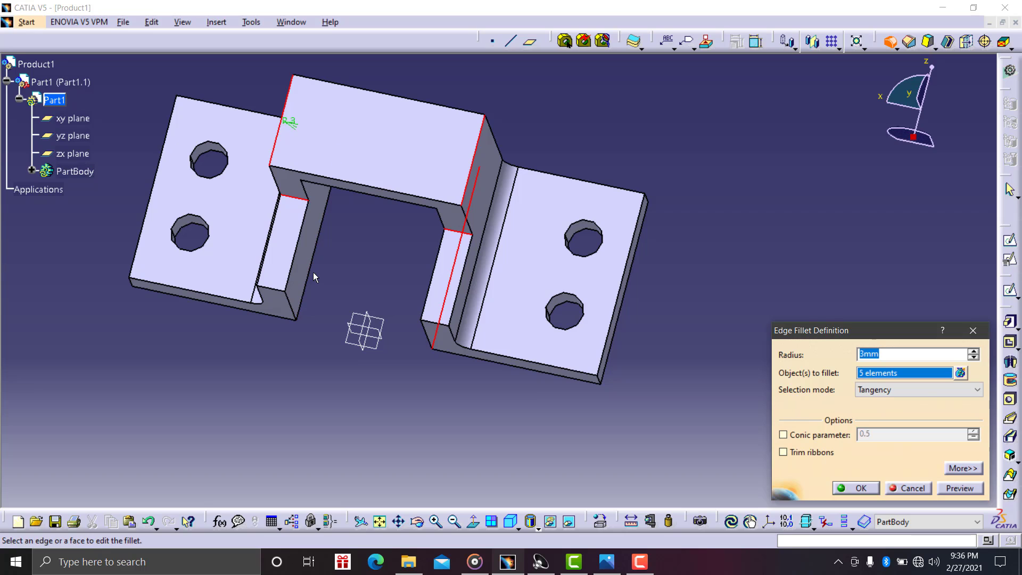
{"action": "left_click", "coordinate": [311, 269]}
{"action": "left_click", "coordinate": [861, 489]}
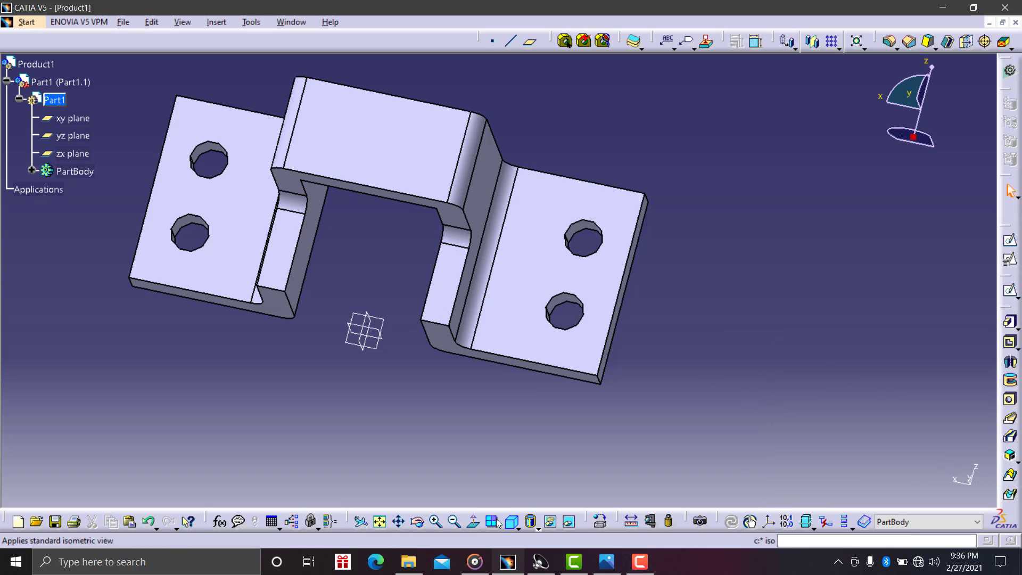
- Compare the filleted bracket with the reference drawing, examining which corners of the bridge, ledges and feet are rounded
{"action": "middle_click_drag", "start_coordinate": [434, 486], "coordinate": [599, 304]}
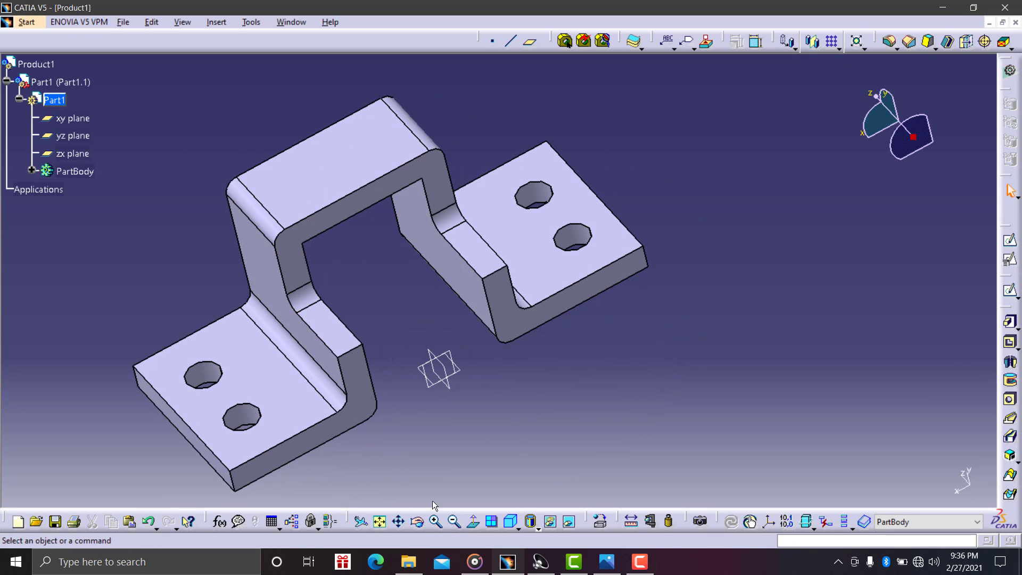
{"action": "left_click", "coordinate": [418, 522]}
{"action": "left_click_drag", "start_coordinate": [352, 298], "coordinate": [339, 240]}
{"action": "middle_click_drag", "start_coordinate": [710, 292], "coordinate": [648, 310]}
{"action": "left_click", "coordinate": [611, 559]}
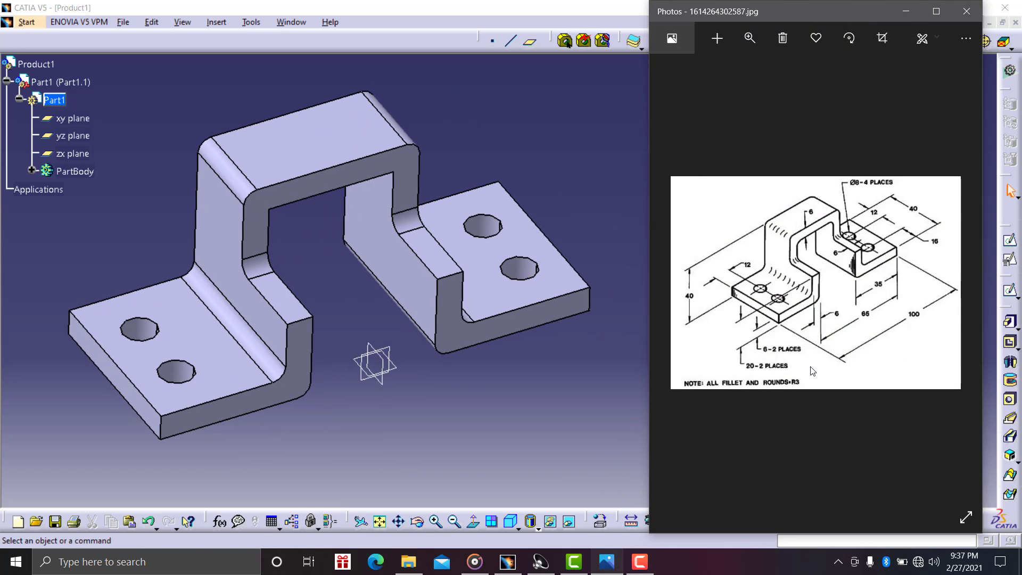
{"action": "left_click", "coordinate": [750, 37]}
{"action": "scroll", "coordinate": [850, 290], "scroll_direction": "up", "scroll_amount": 5}
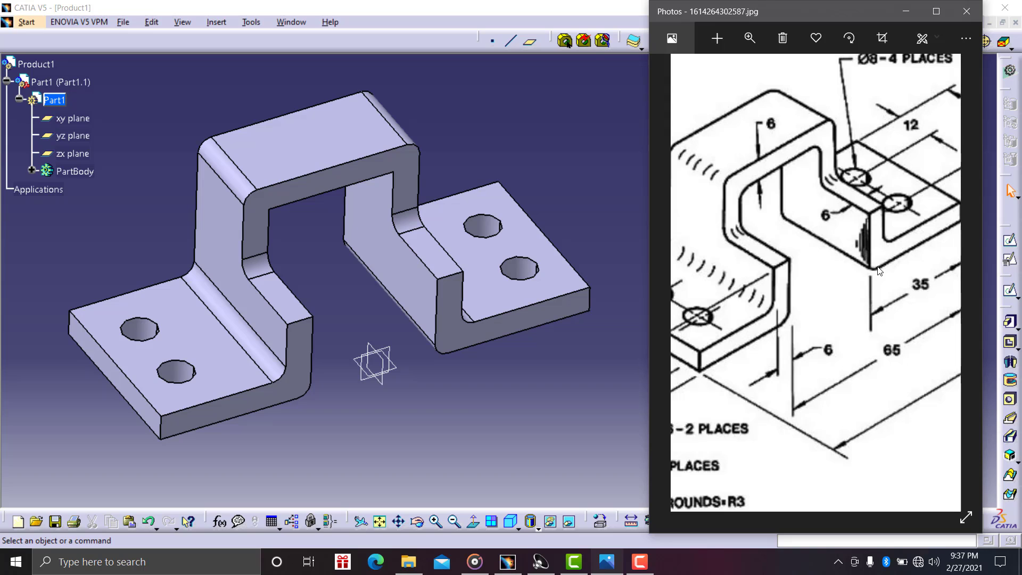
{"action": "left_click_drag", "start_coordinate": [807, 254], "coordinate": [843, 259]}
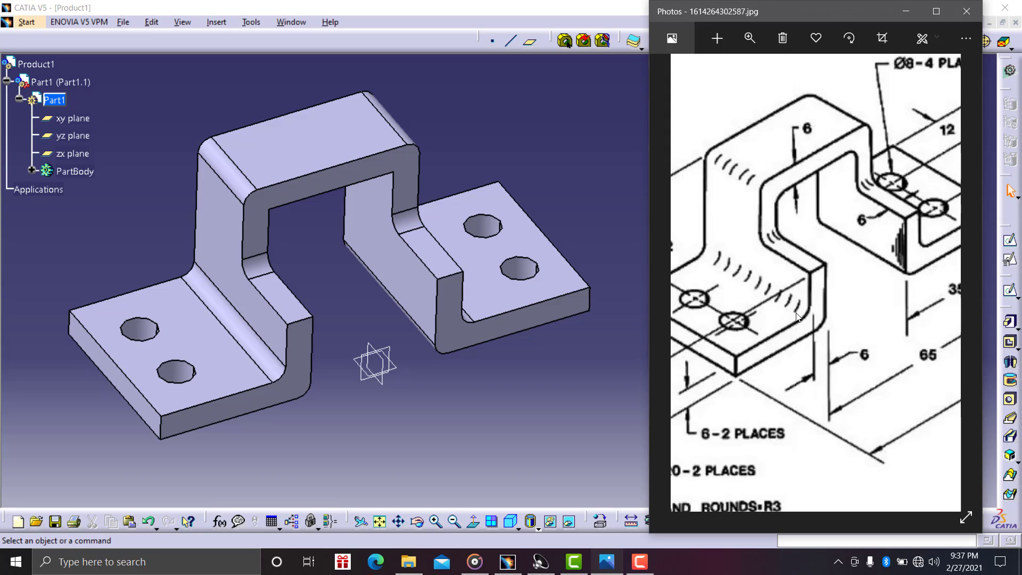
{"action": "left_click_drag", "start_coordinate": [805, 315], "coordinate": [817, 311]}
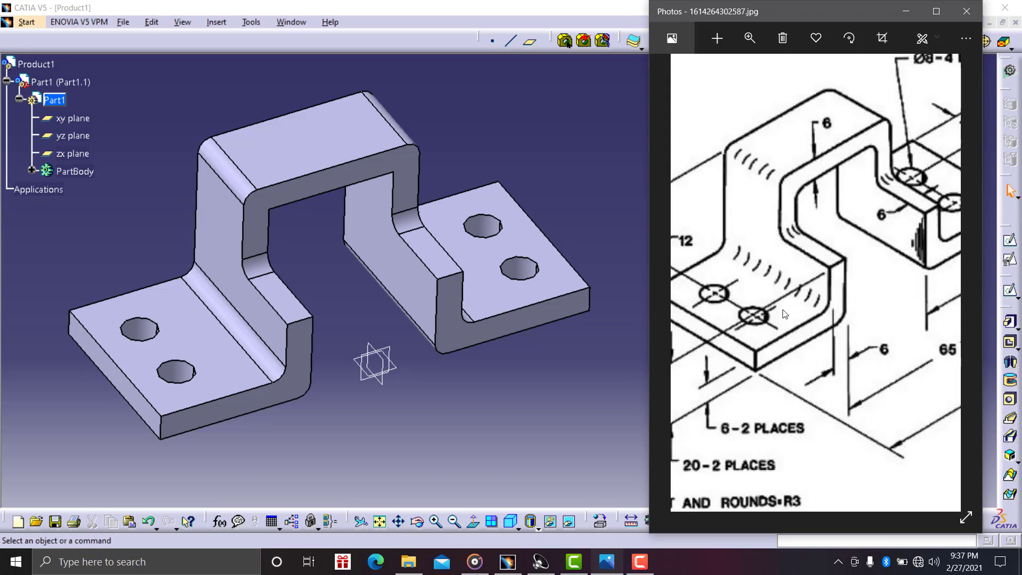
{"action": "mouse_move", "coordinate": [792, 305]}
{"action": "left_mouse_down"}
{"action": "mouse_move", "coordinate": [820, 326]}
{"action": "mouse_move", "coordinate": [828, 351]}
{"action": "mouse_move", "coordinate": [771, 354]}
{"action": "left_mouse_up"}
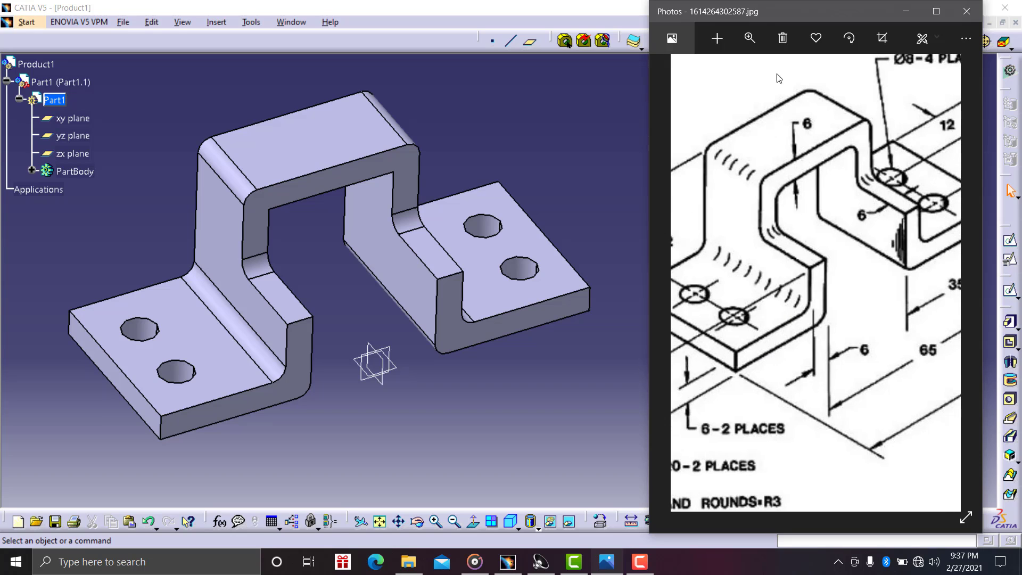
{"action": "left_click", "coordinate": [750, 37]}
{"action": "left_click_drag", "start_coordinate": [724, 72], "coordinate": [693, 73]}
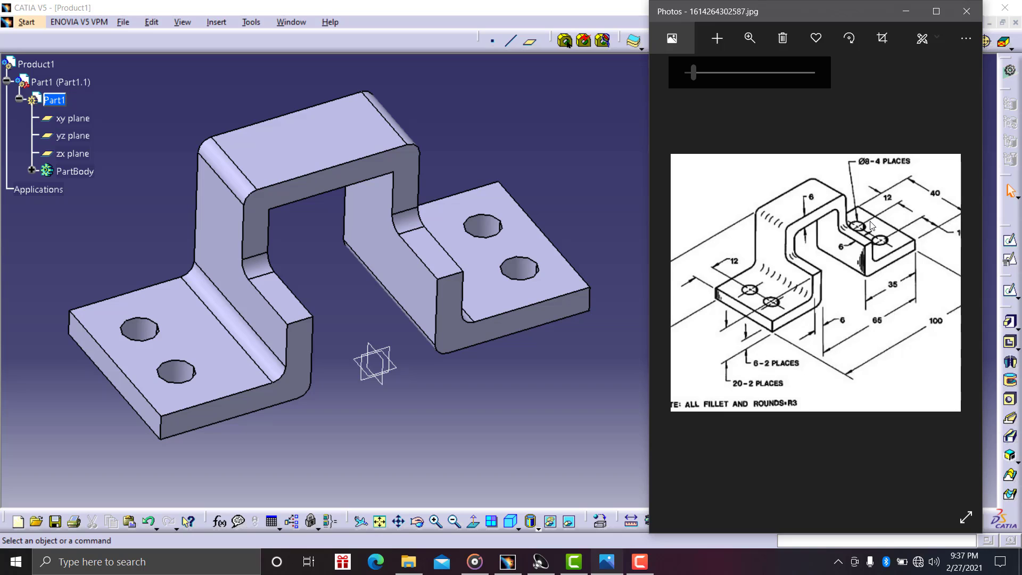